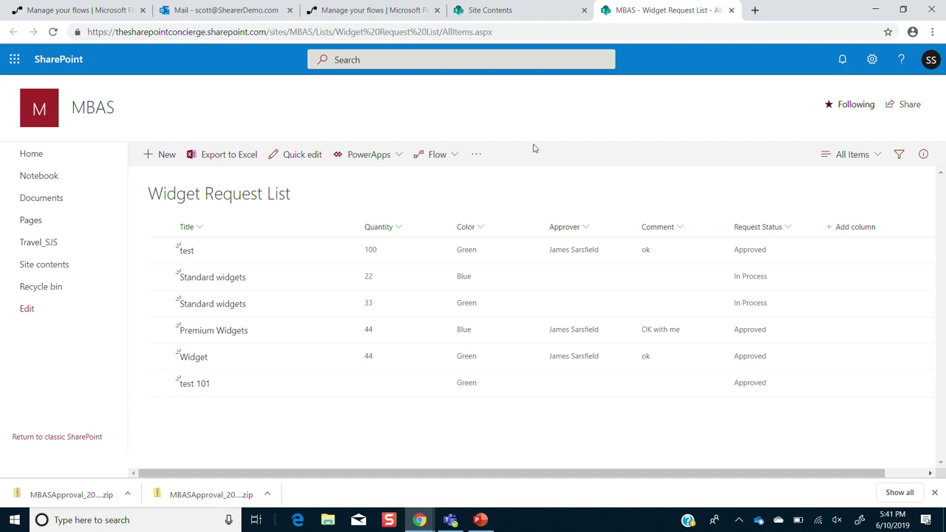
- Preview the 'Request manager approval for a selected item' flow template, then close it
click(450, 155)
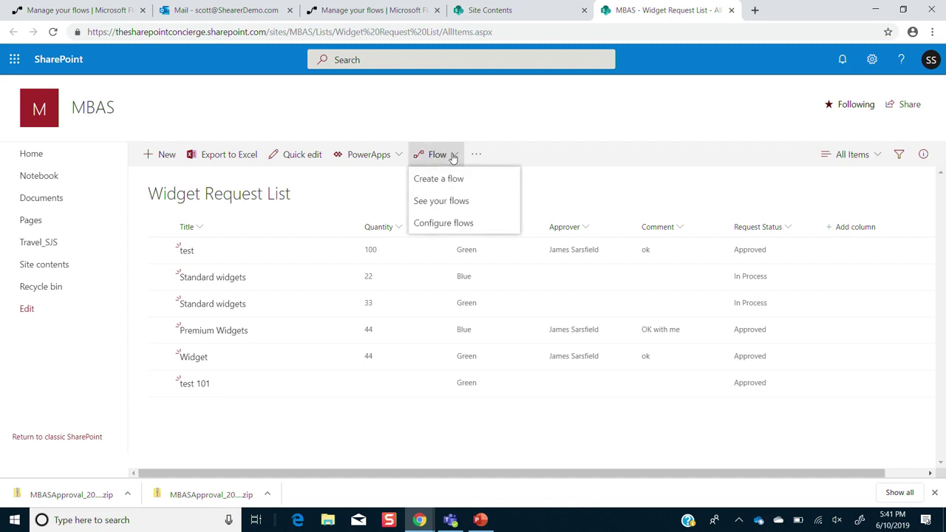
click(453, 178)
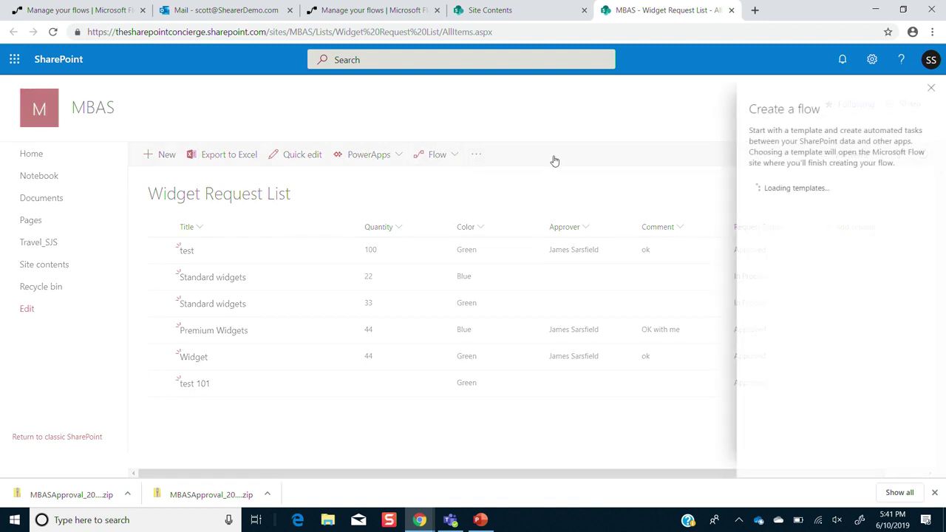
click(858, 337)
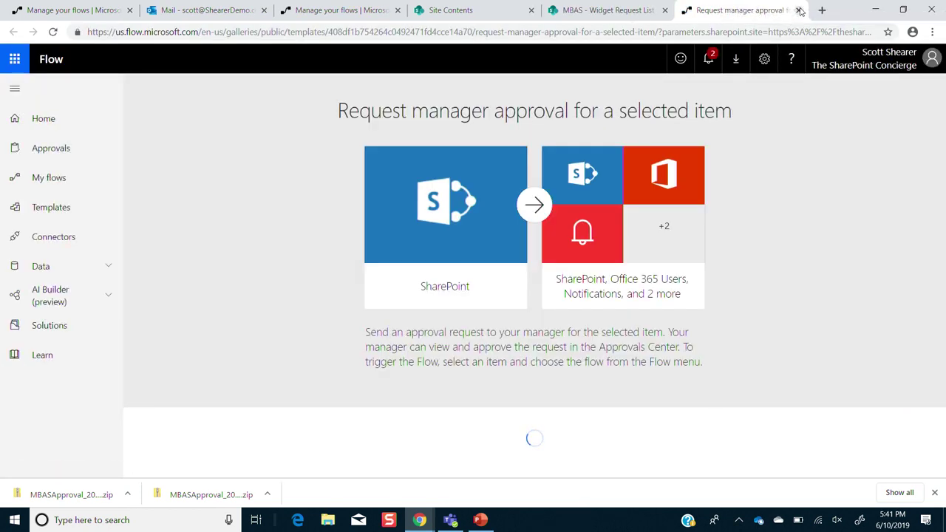
click(799, 9)
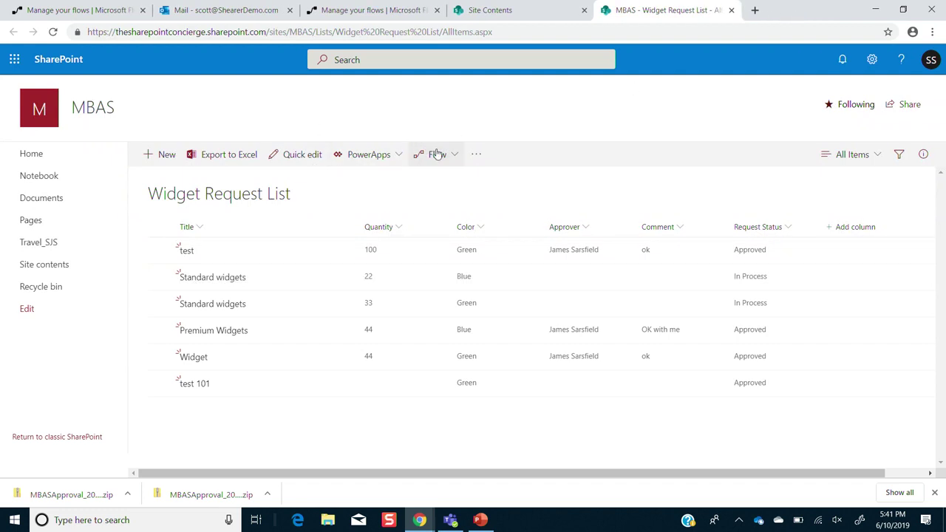
- Open the 'When a new item is added in SharePoint, complete a custom action' template from the expanded template list
click(436, 154)
click(451, 184)
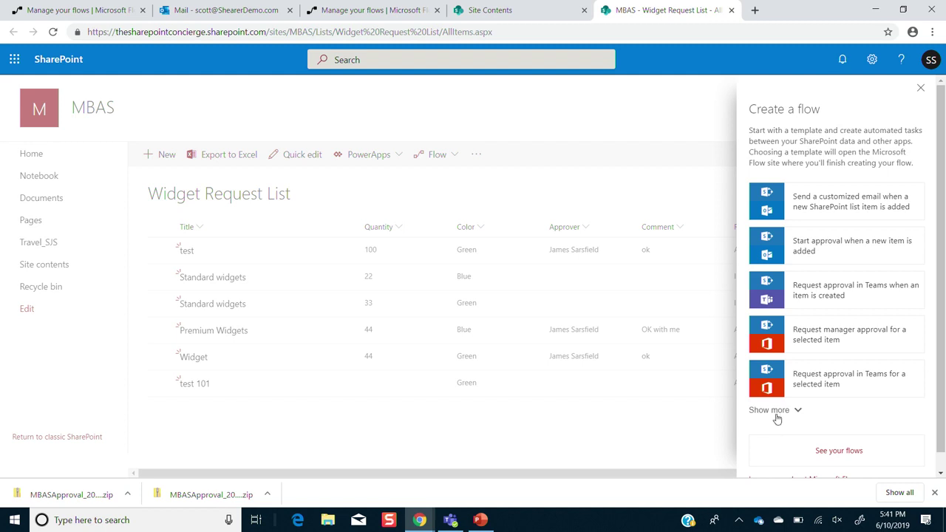
click(776, 413)
scroll(943, 444, down, 10)
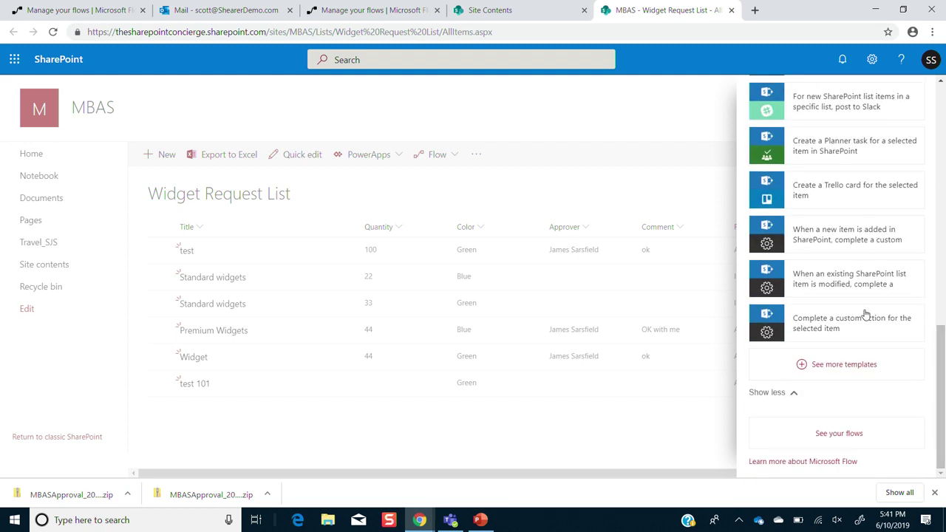
click(843, 243)
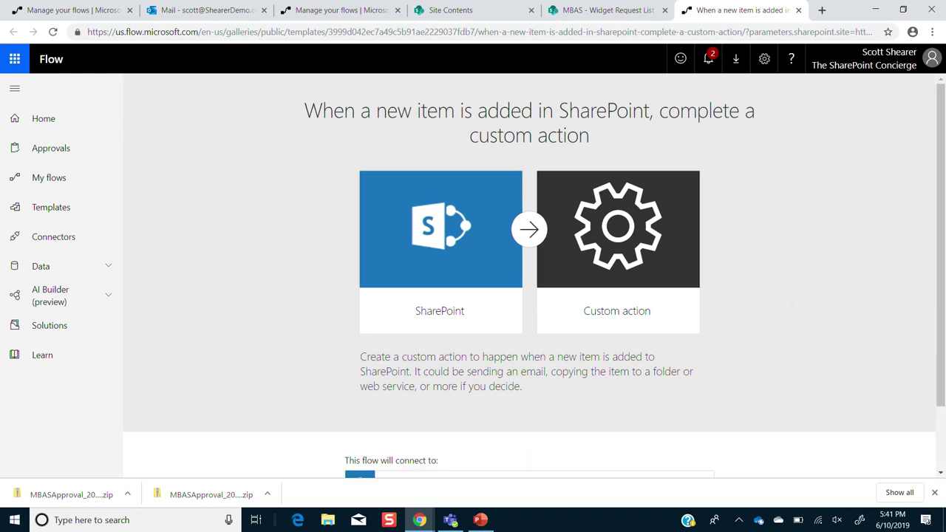
- Continue from the template to build the flow with its MBAS Widget Request List new-item trigger
scroll(529, 276, down, 2)
click(529, 459)
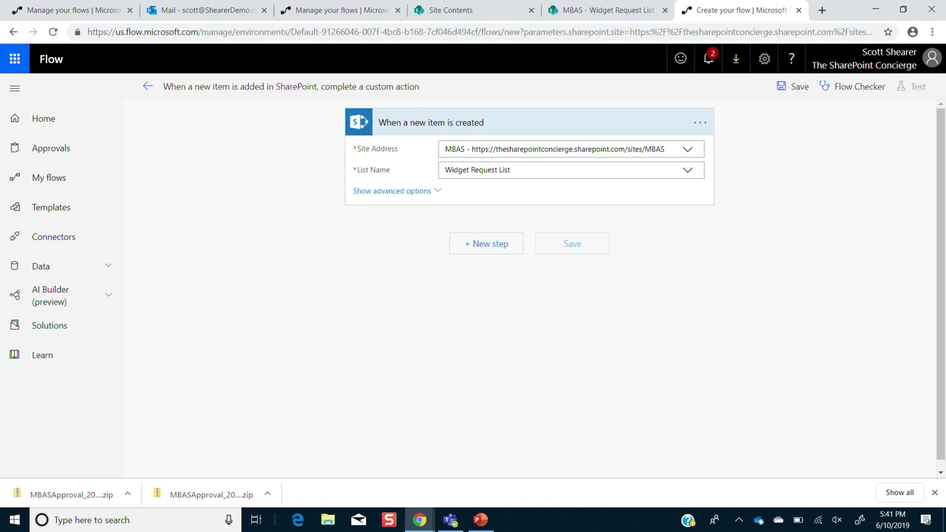
click(493, 250)
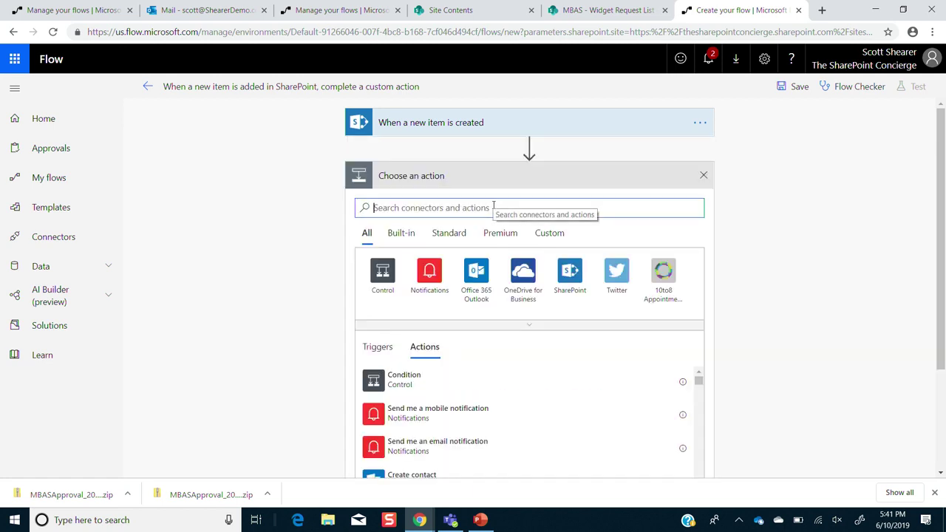
- Add Office 365 Users' Get manager (V2) with User (UPN) set to Created By Email
text(cfi)
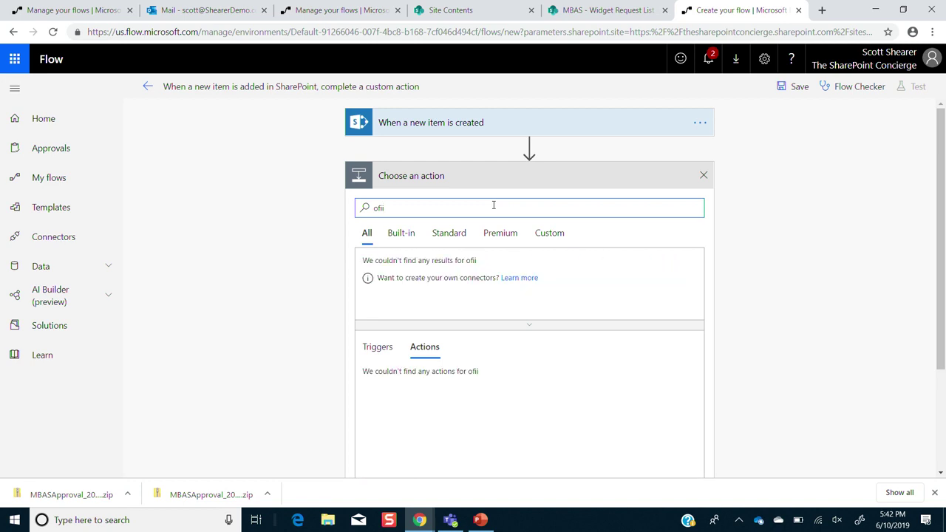
key(BackSpace)
text(f)
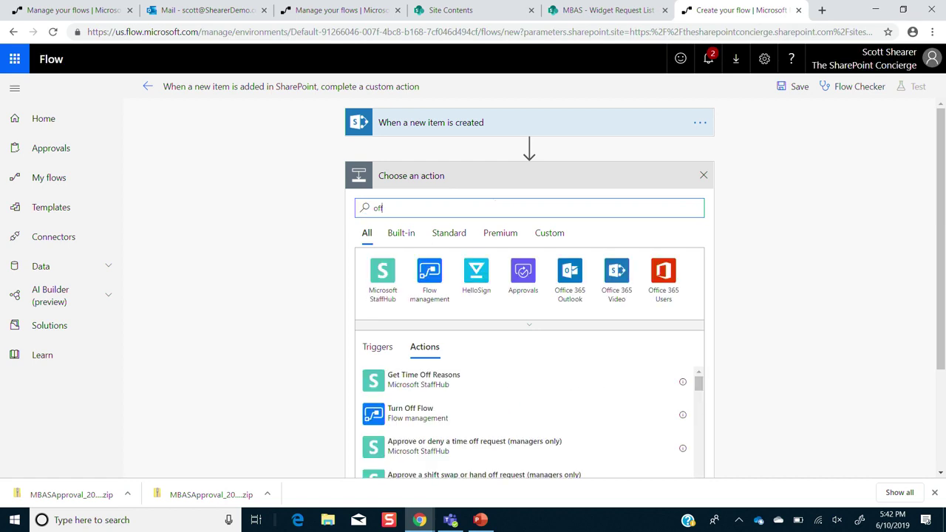
click(663, 275)
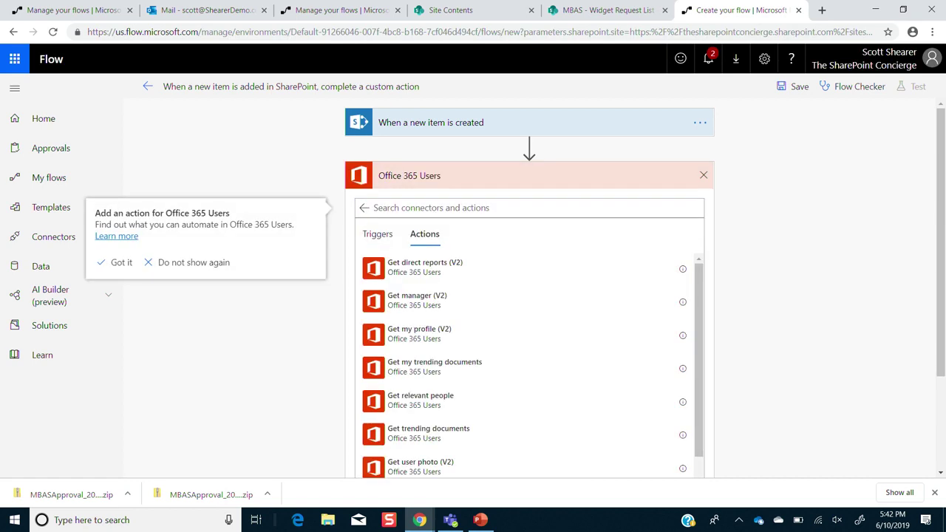
click(417, 300)
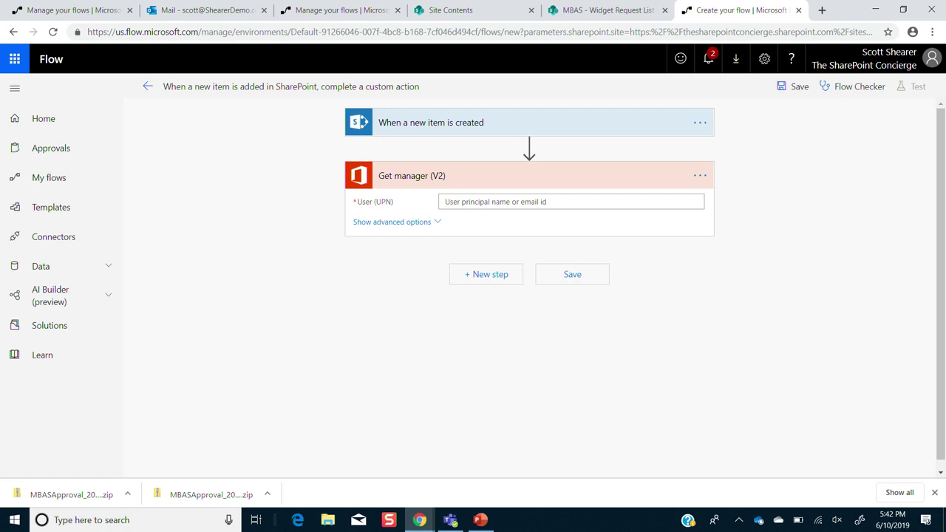
click(487, 203)
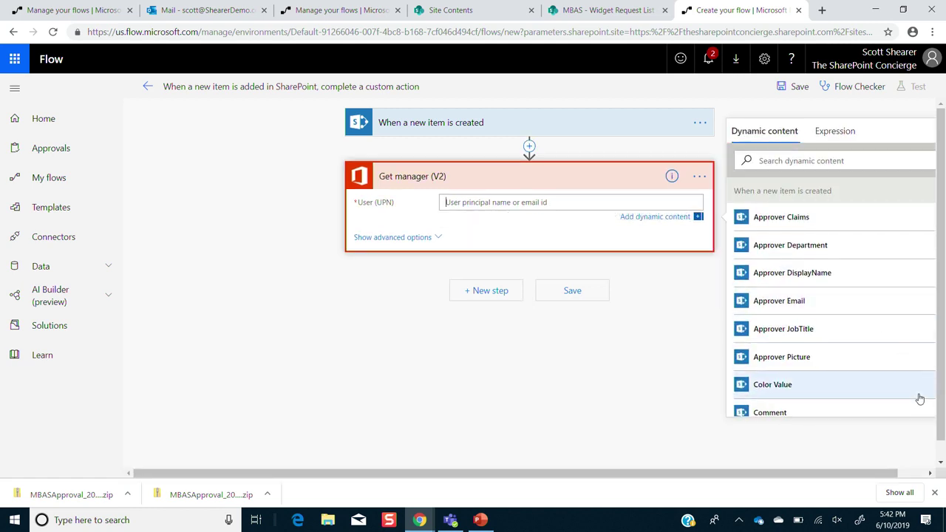
scroll(920, 399, down, 3)
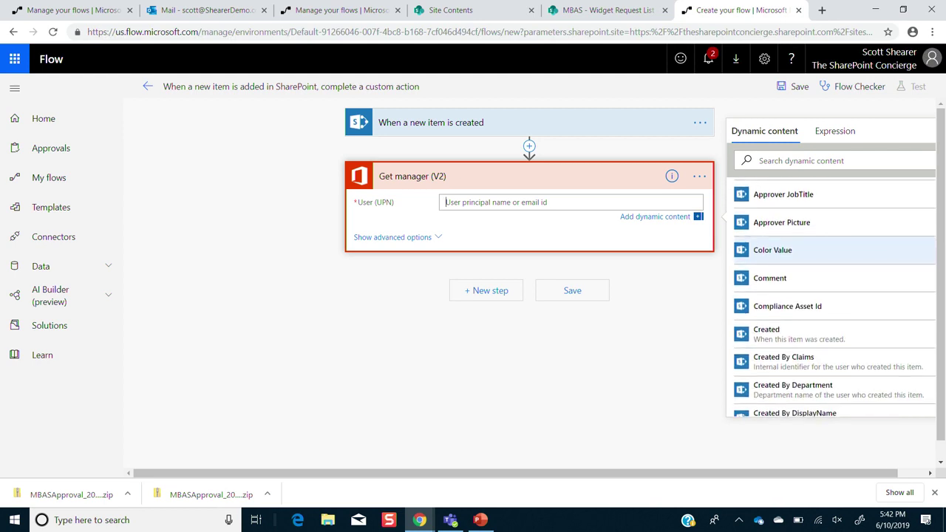
scroll(835, 296, down, 3)
click(783, 337)
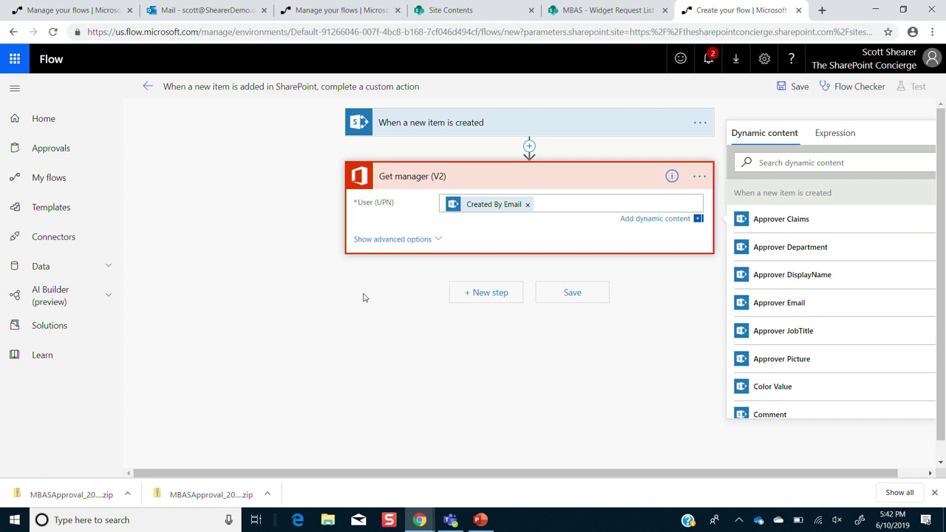
- Add the Approvals action Start and wait for an approval (V2) after Get manager
click(484, 294)
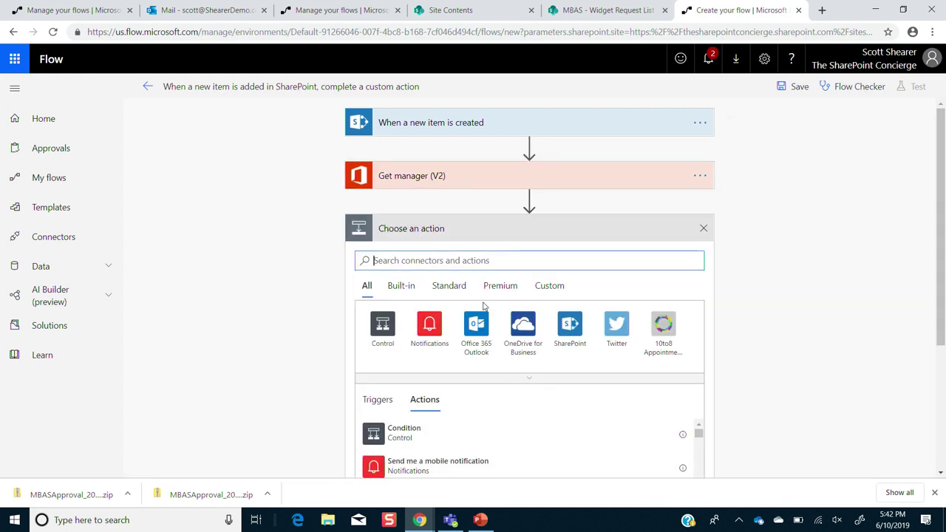
text(a)
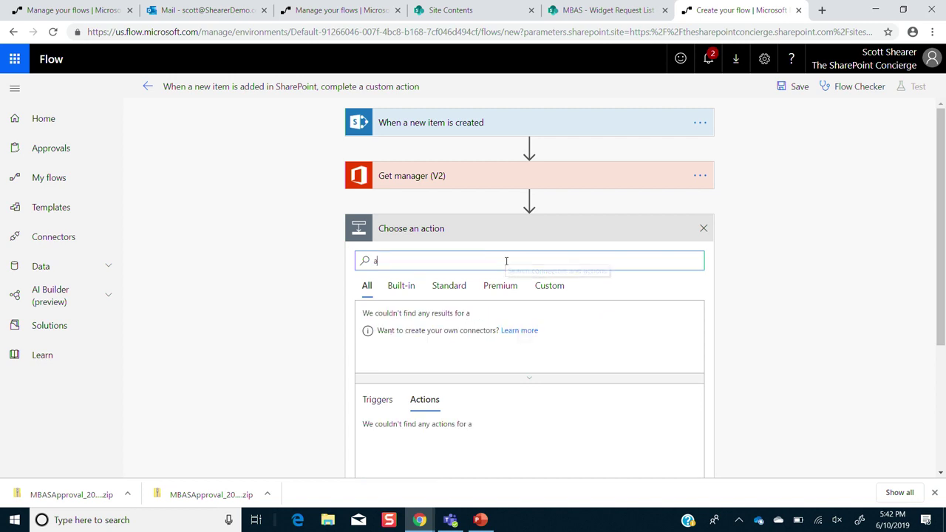
text(ppl)
key(BackSpace)
text(r)
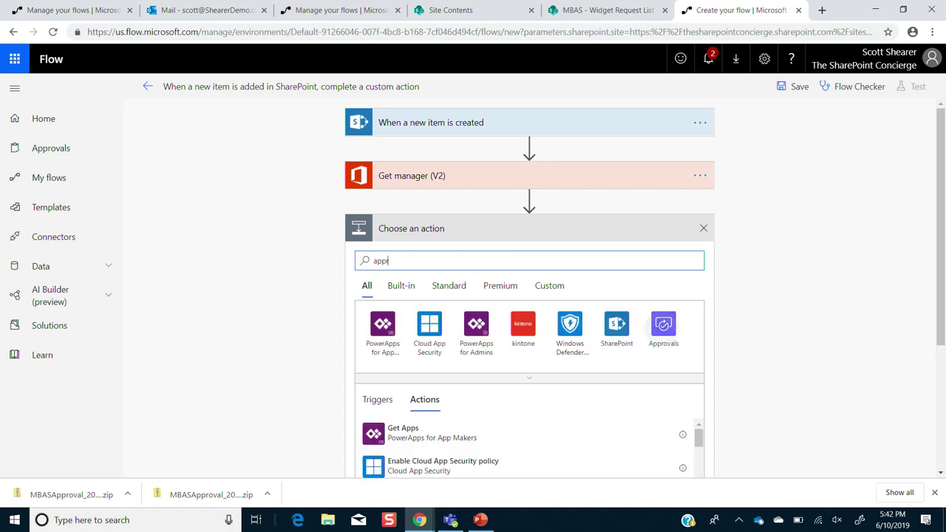
click(663, 325)
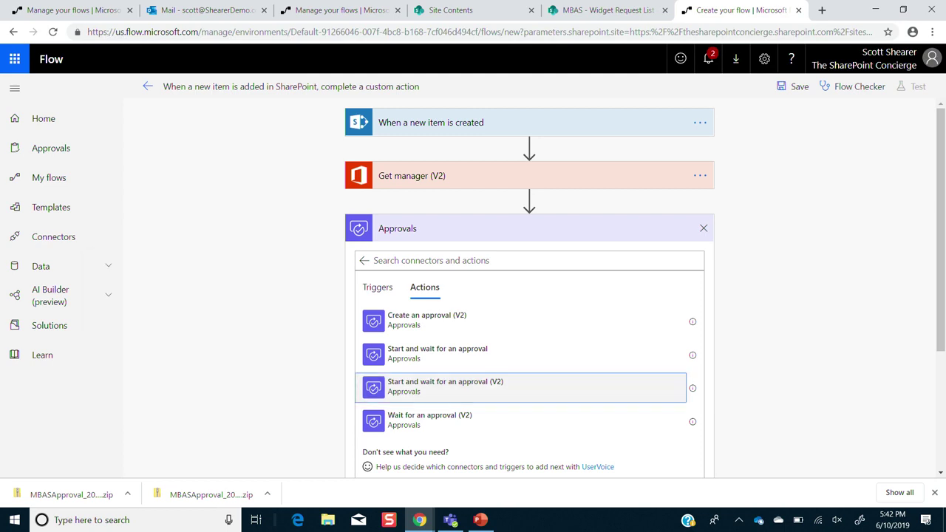
click(445, 384)
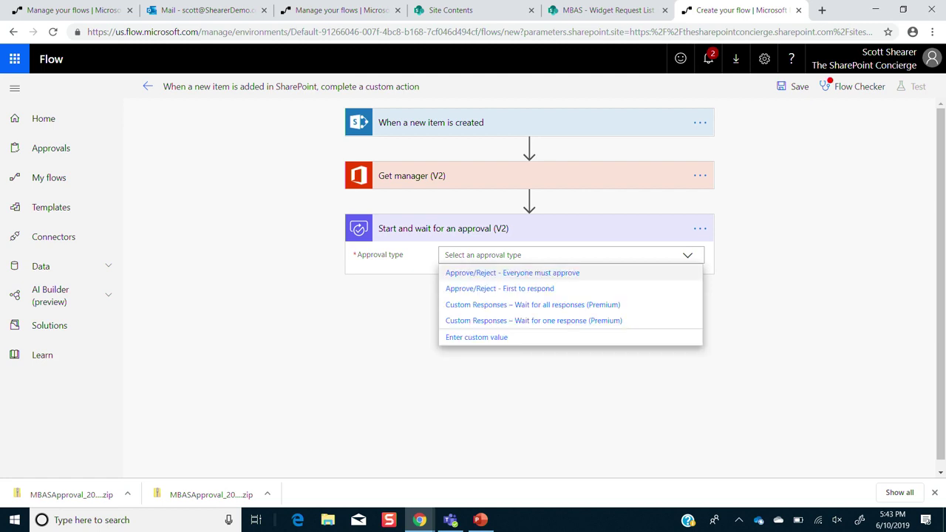
- Make the approval Approve/Reject - First to respond, titled 'New Widget Reqest', assigned to the manager's Mail
click(477, 289)
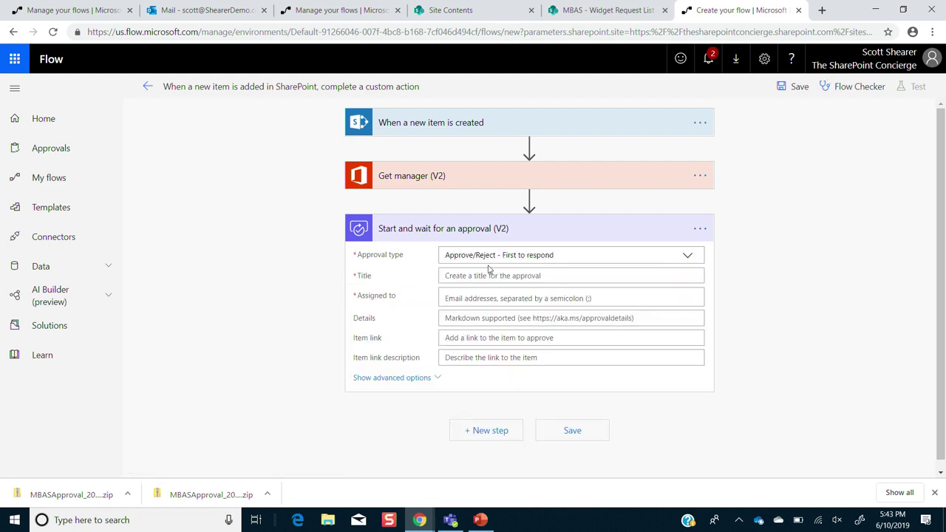
click(489, 274)
text(New O)
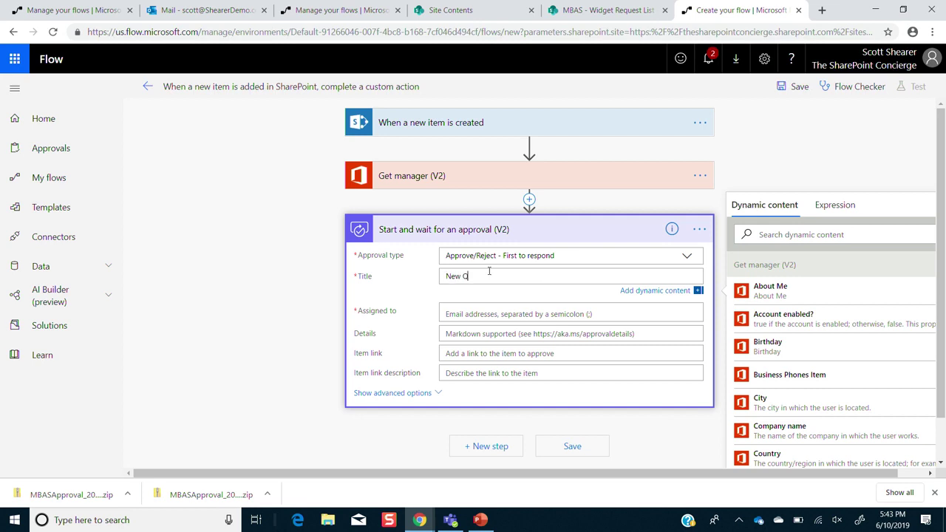
key(BackSpace)
text(Widget Reqest)
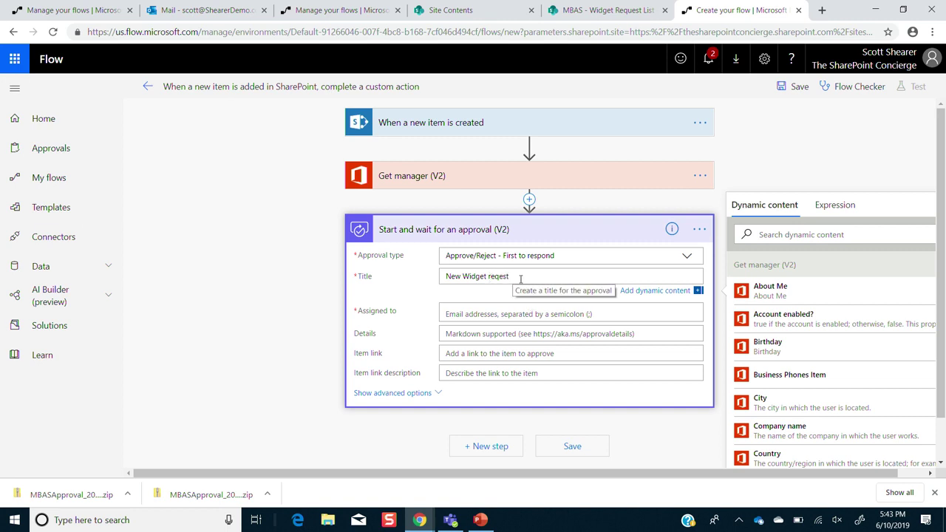
click(503, 314)
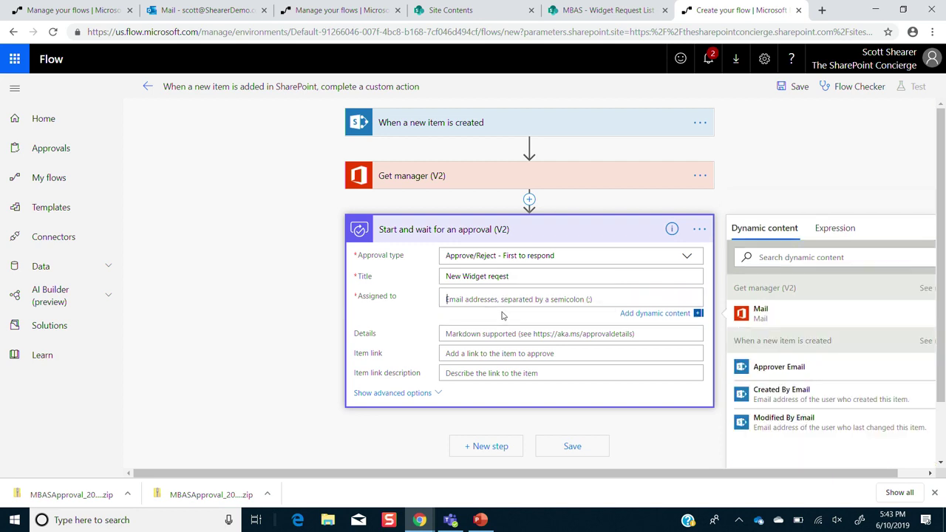
click(831, 321)
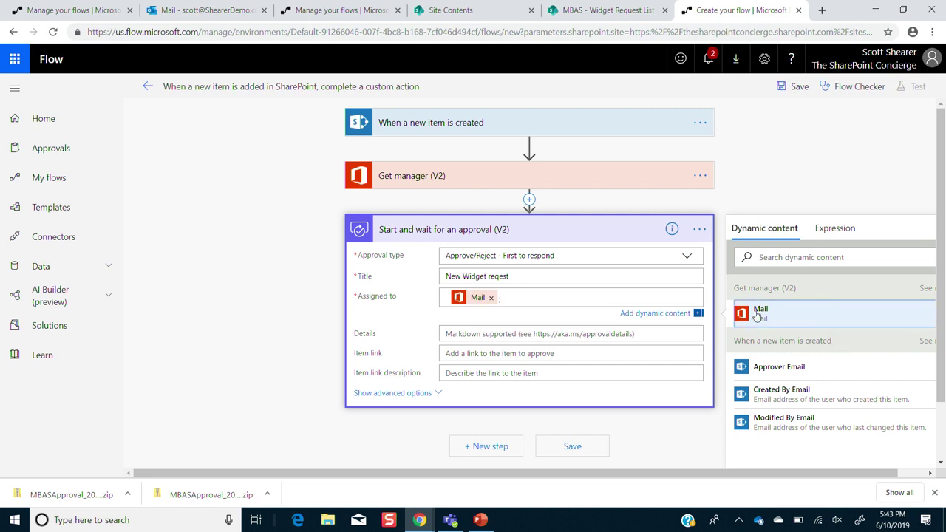
- Write the approval details 'New widget request for' followed by the creator's display name
click(529, 331)
text(New widget re)
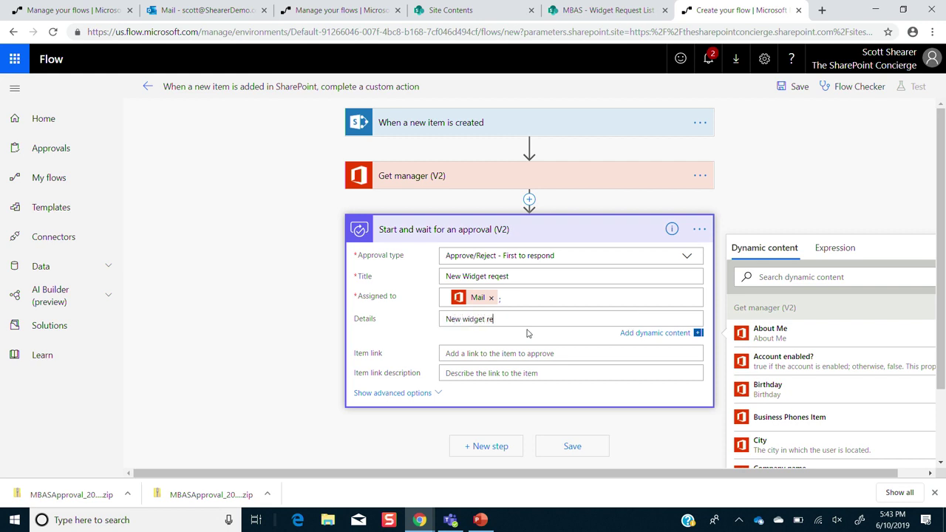
text(quest for)
scroll(902, 346, down, 10)
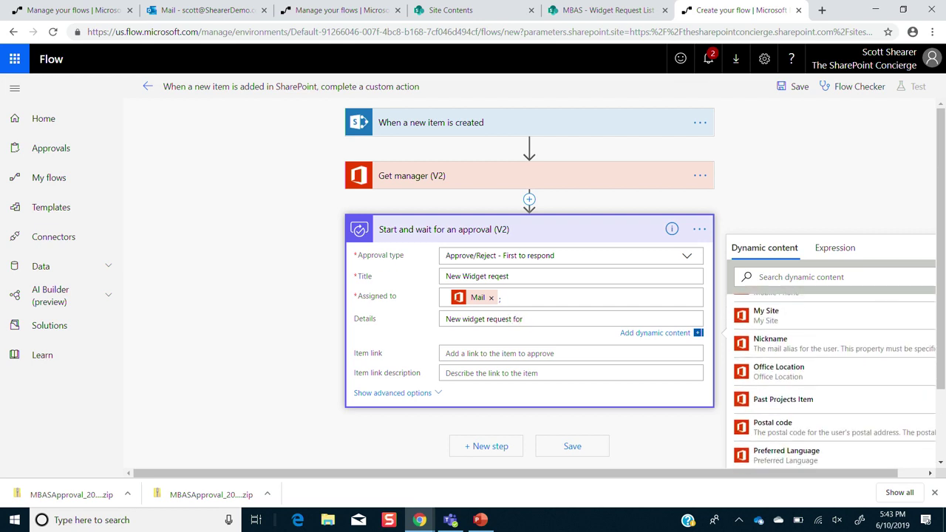
scroll(903, 347, down, 6)
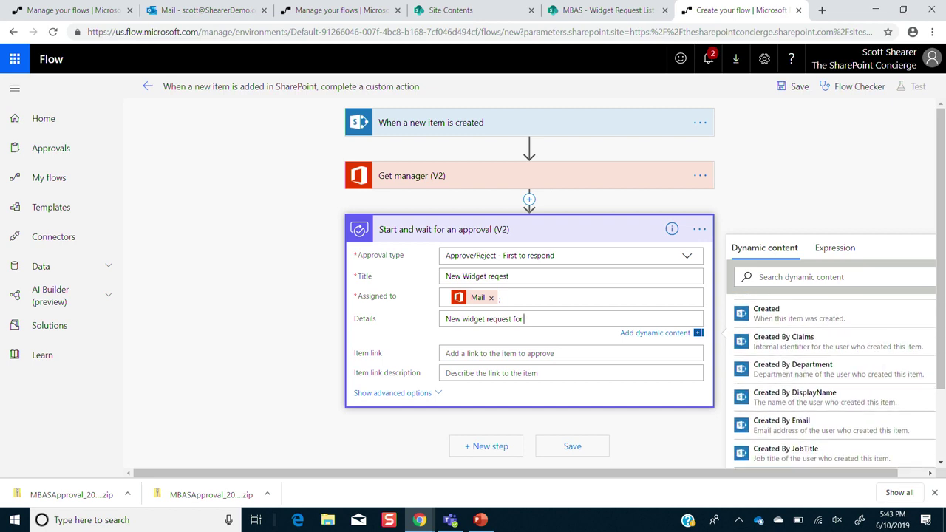
click(793, 397)
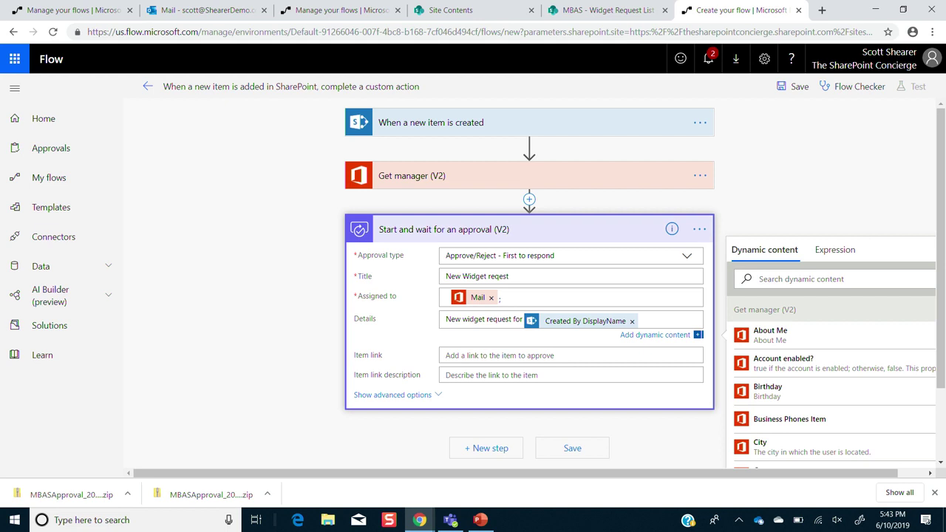
- Set the item link to Link to item with the description 'Link to request'
click(485, 360)
scroll(834, 391, down, 15)
scroll(834, 392, down, 10)
scroll(833, 392, down, 3)
click(773, 313)
click(446, 377)
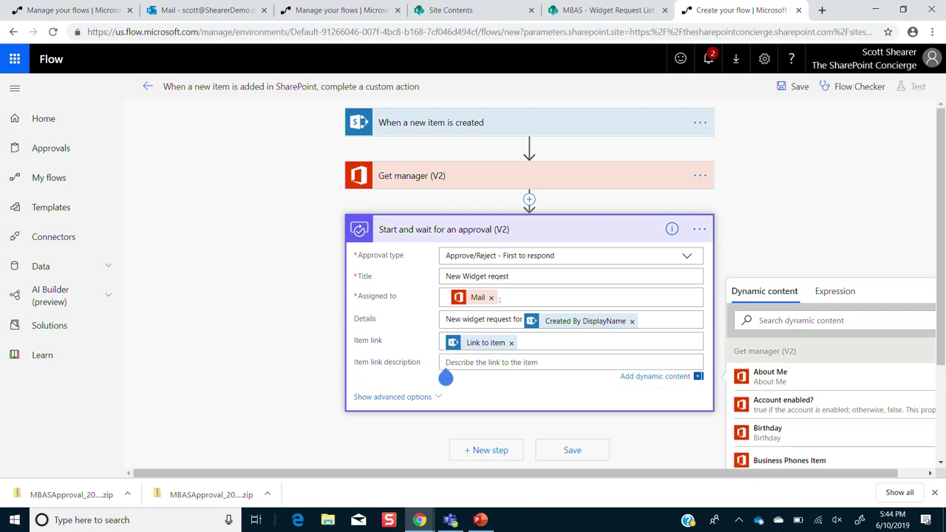
text(Link to request)
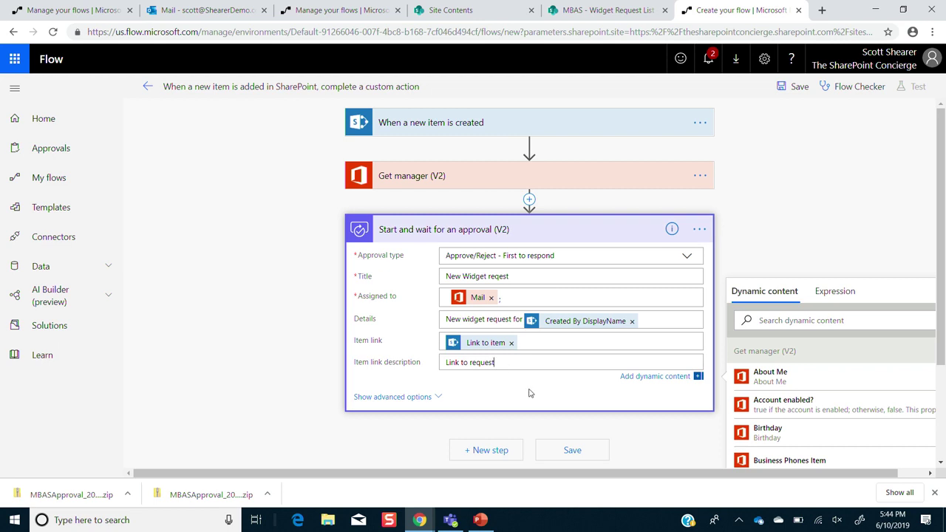
scroll(531, 393, down, 1)
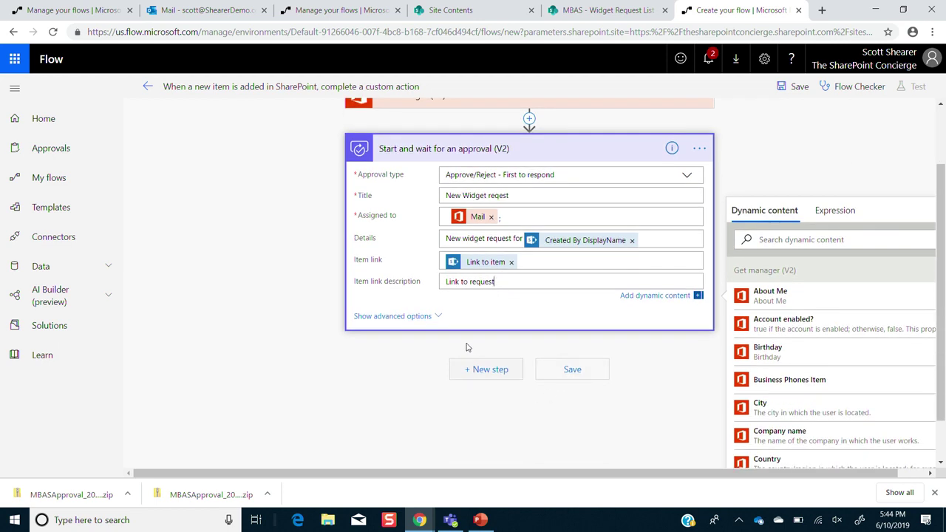
- Add a Condition after the approval testing whether Outcome is equal to Approve
click(479, 370)
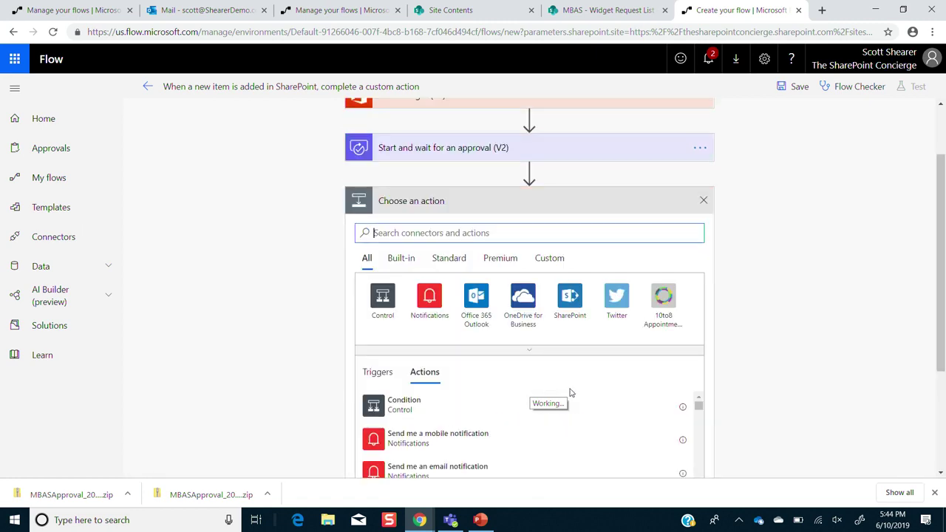
click(450, 399)
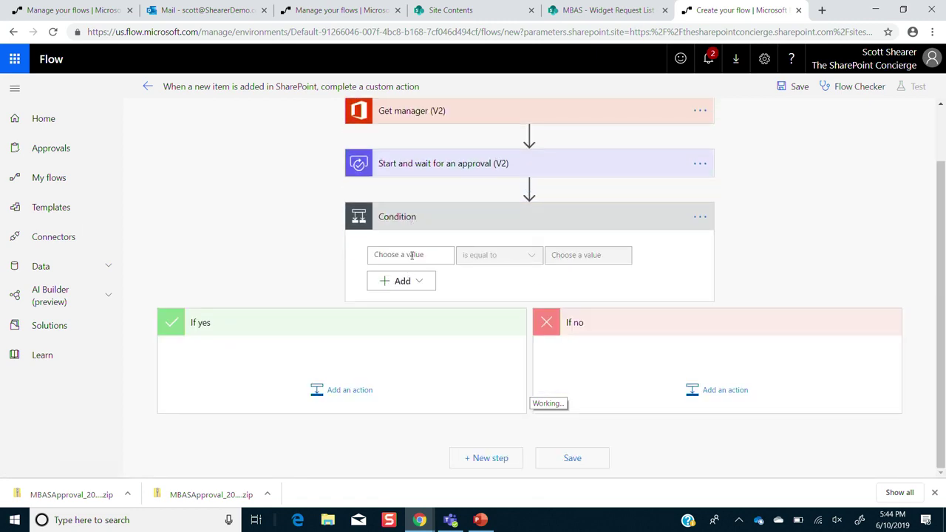
click(411, 255)
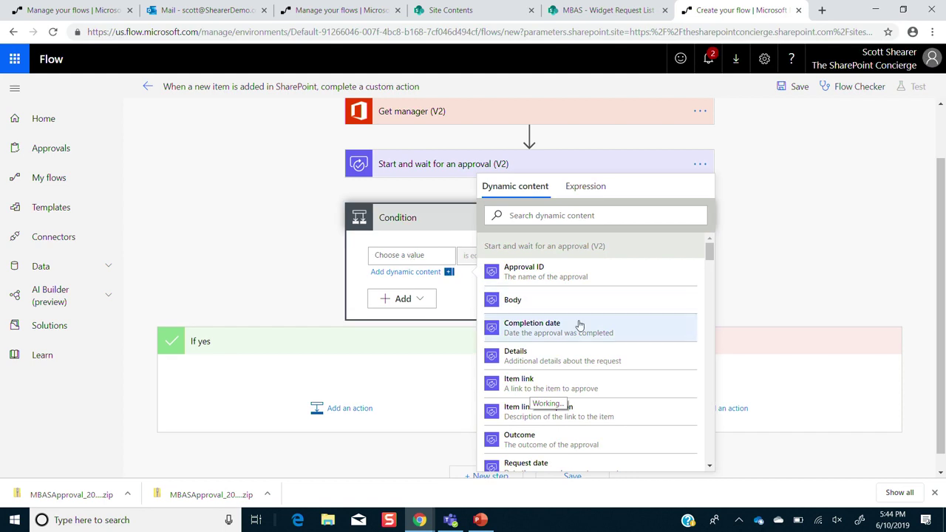
click(551, 439)
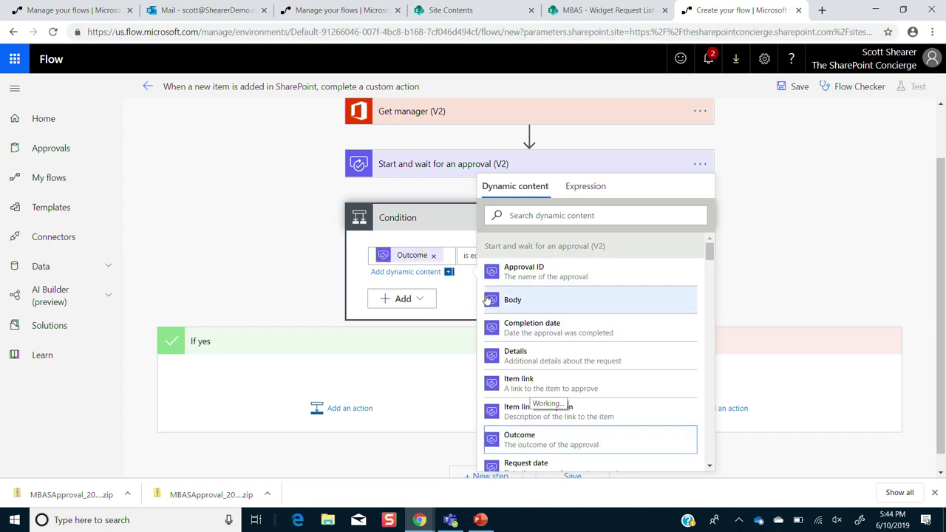
click(446, 332)
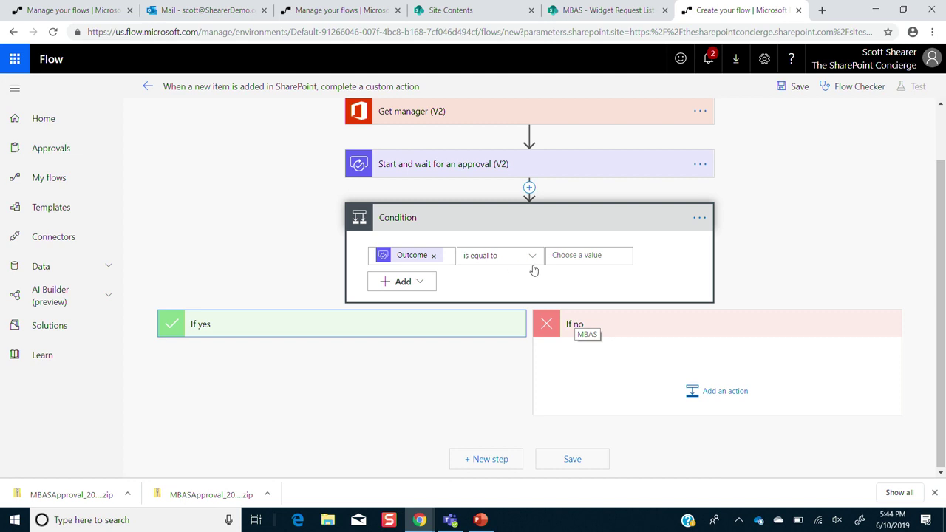
click(555, 255)
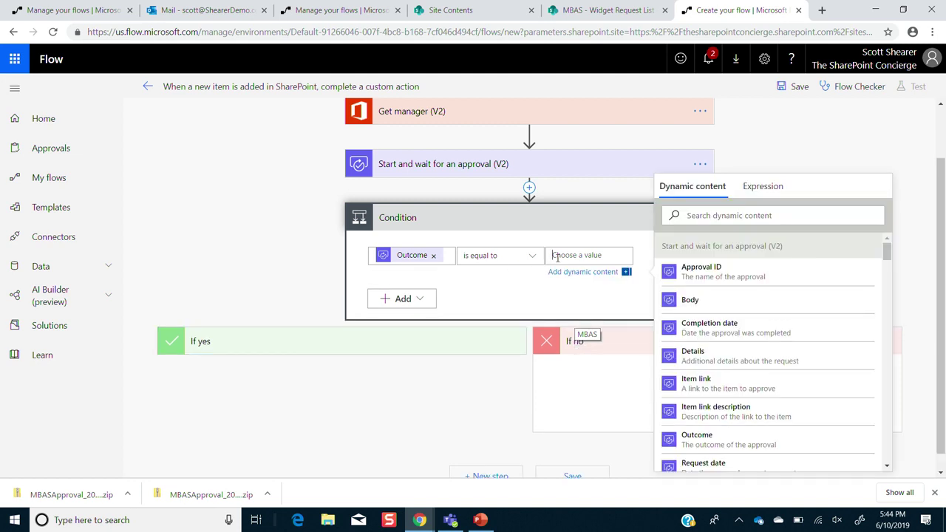
text(Approve)
click(360, 349)
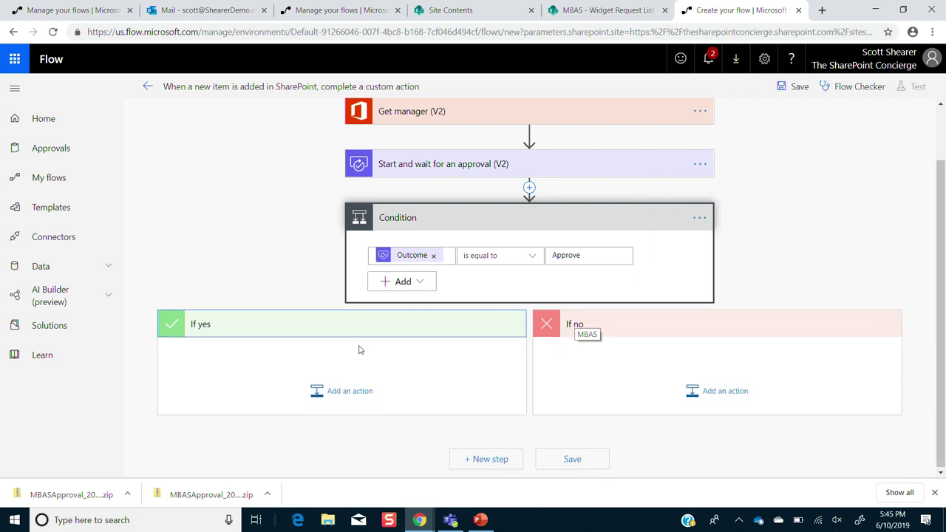
click(333, 403)
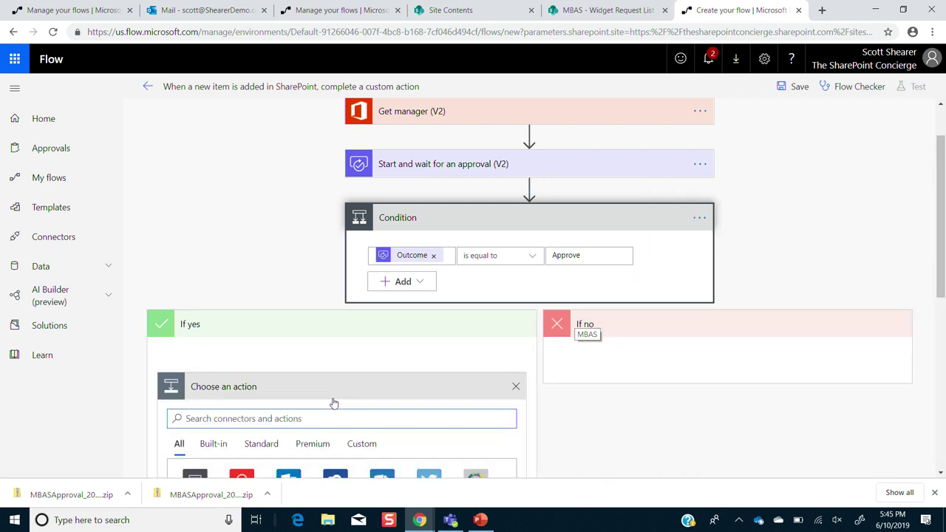
- Add a SharePoint Update item action to the If yes branch
click(382, 287)
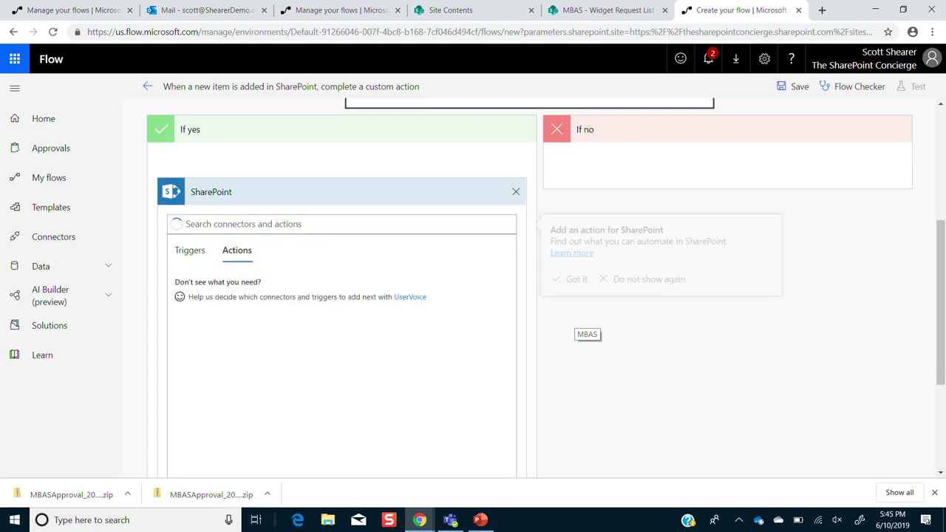
scroll(340, 373, down, 4)
click(244, 224)
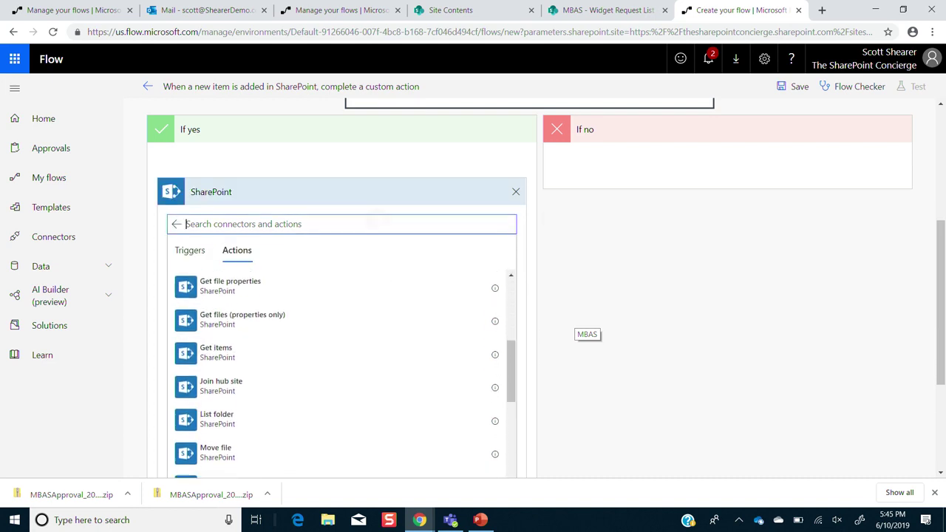
text(upd)
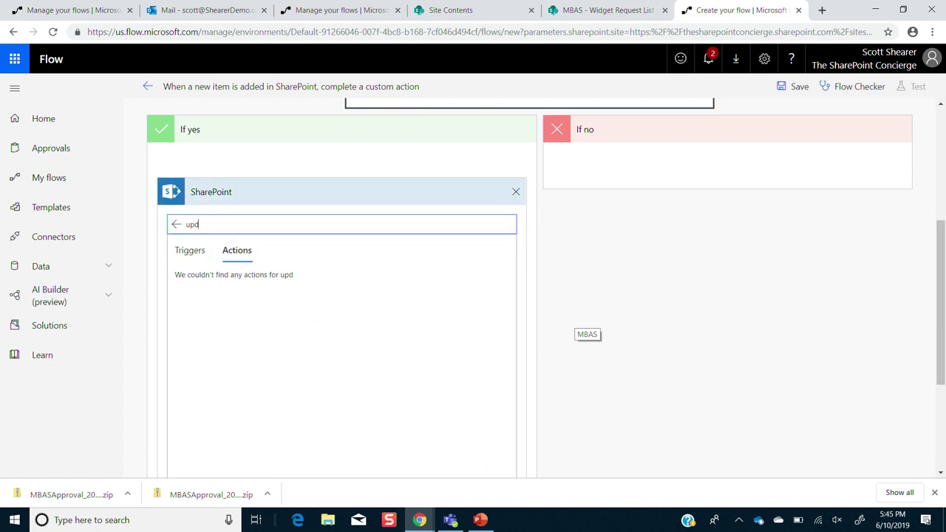
click(220, 345)
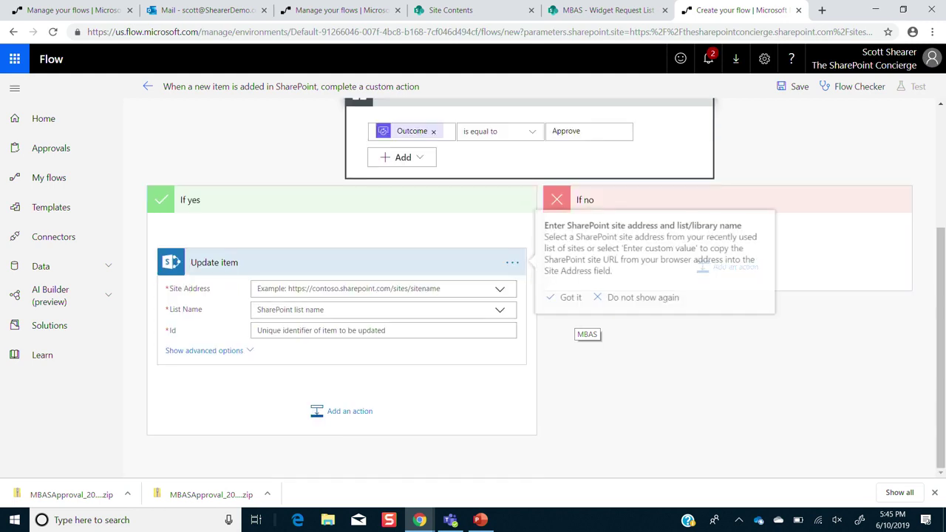
click(295, 242)
click(333, 330)
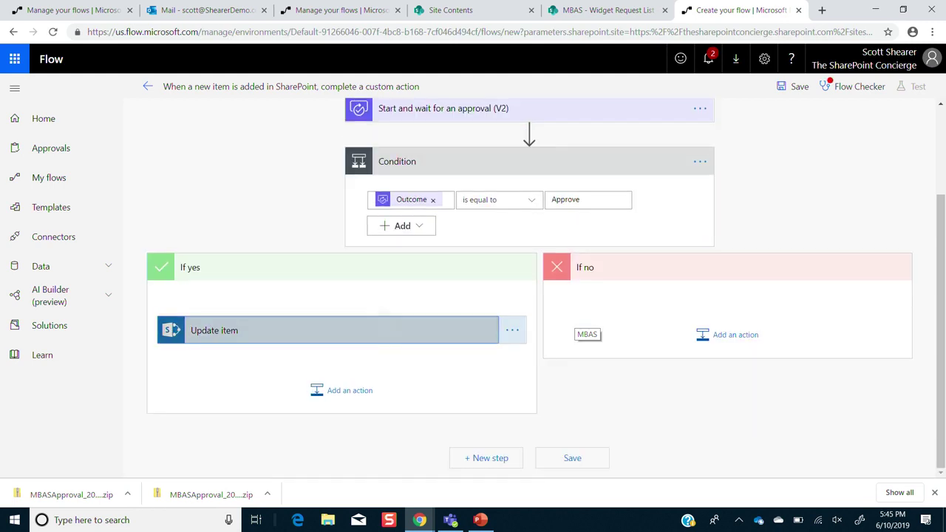
- Point Update item at the MBAS site's Widget Request List, with Id set to ID
click(499, 234)
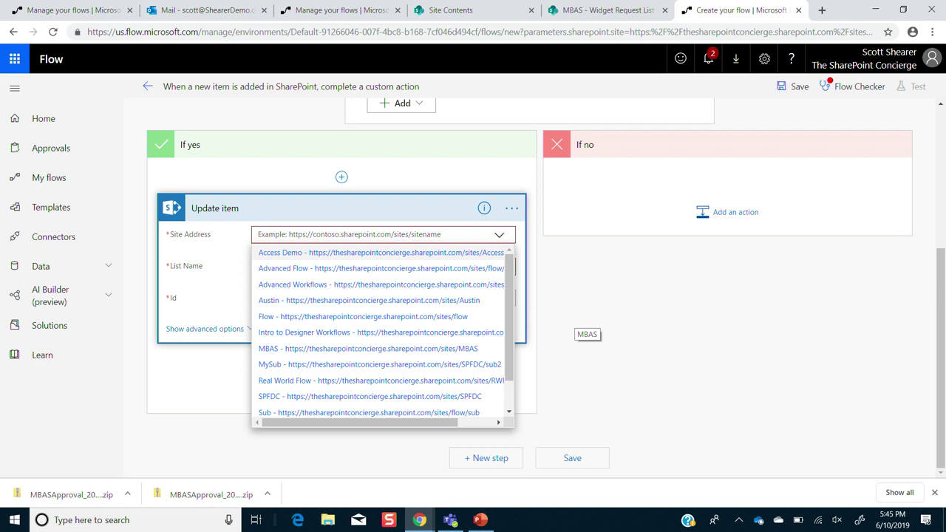
click(377, 354)
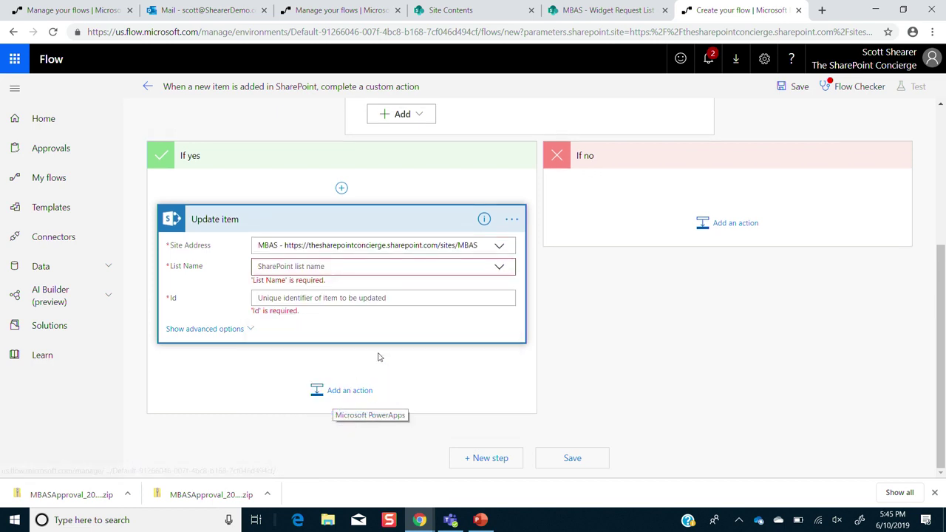
click(499, 267)
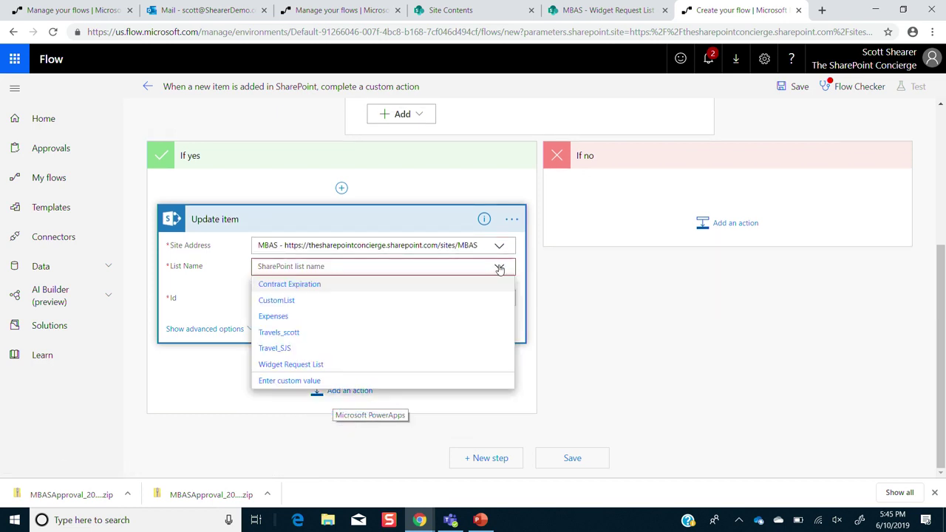
click(318, 364)
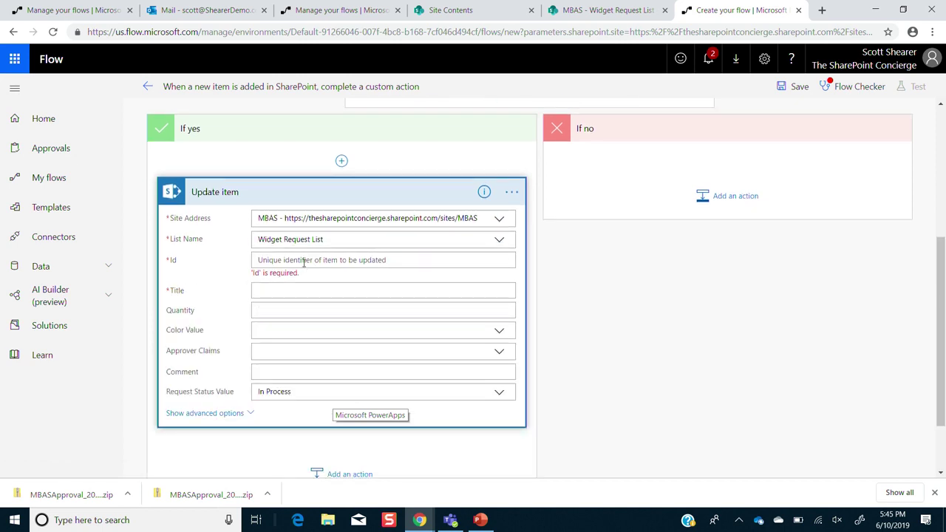
click(303, 263)
click(582, 290)
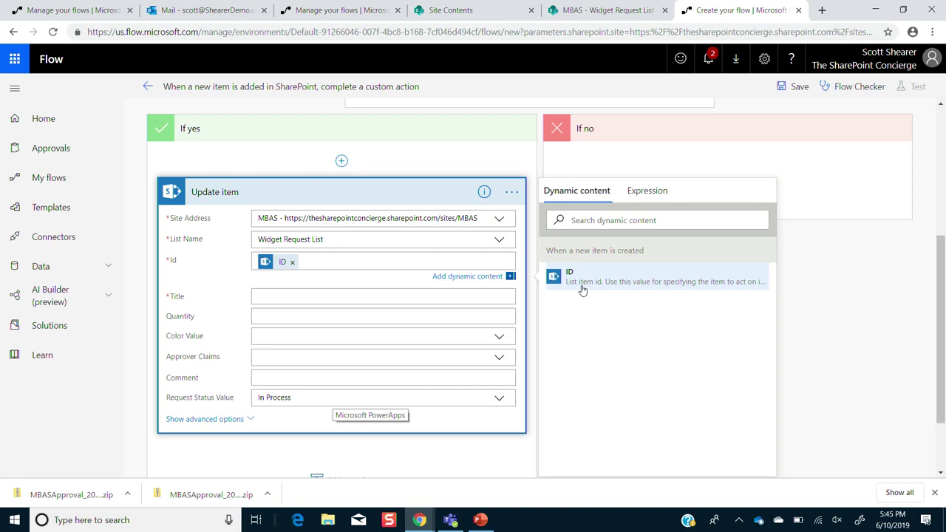
- Fill Title with the item's Title token and set Request Status Value to Approved
click(377, 296)
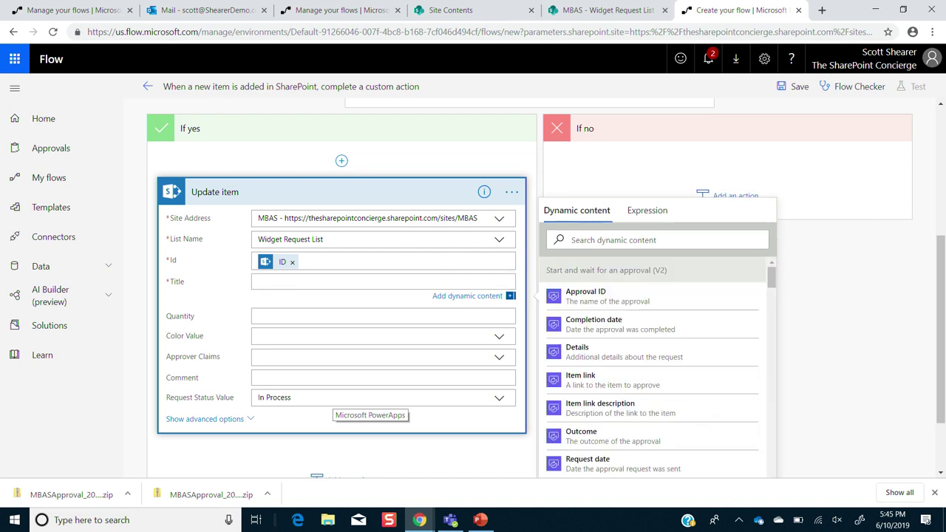
scroll(654, 362, down, 15)
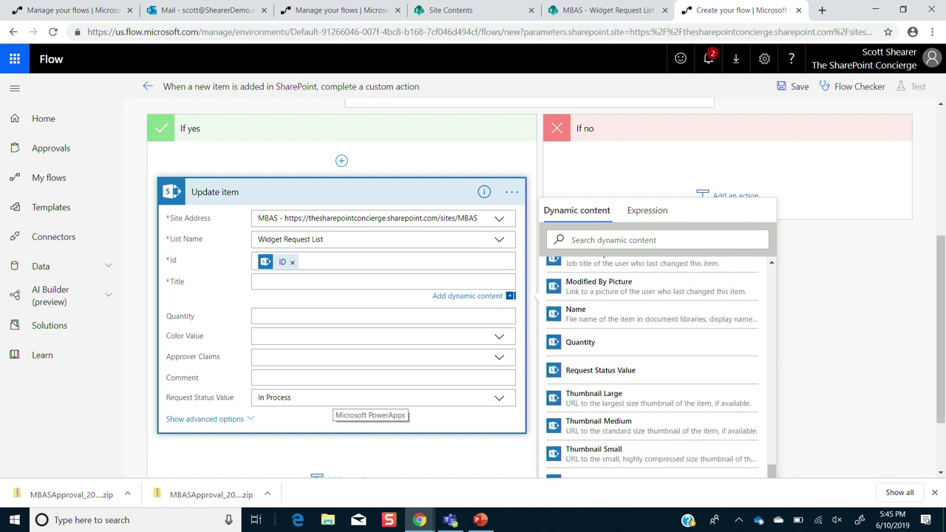
scroll(654, 362, down, 1)
click(573, 392)
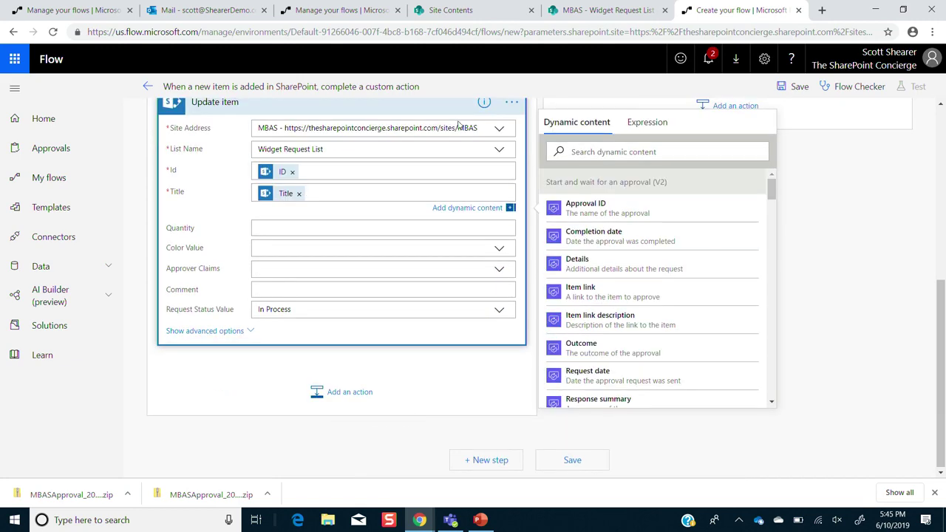
click(501, 310)
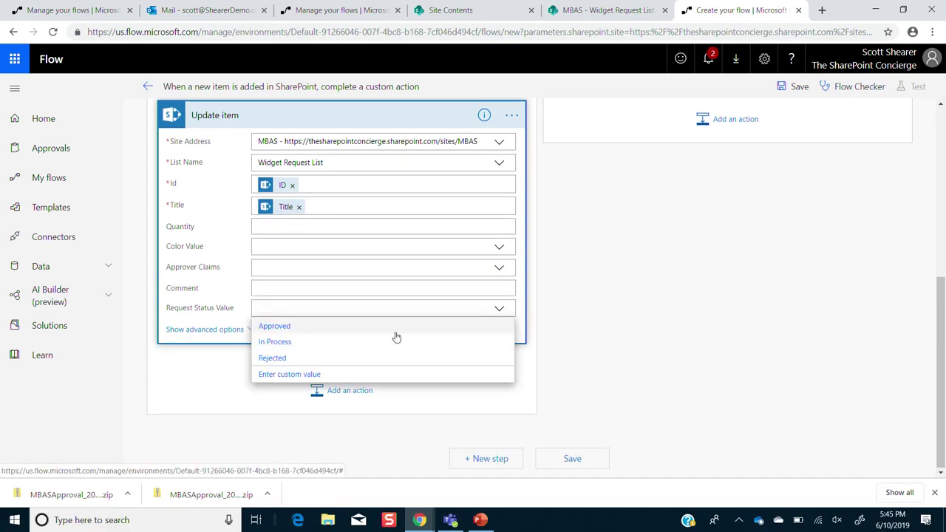
click(395, 328)
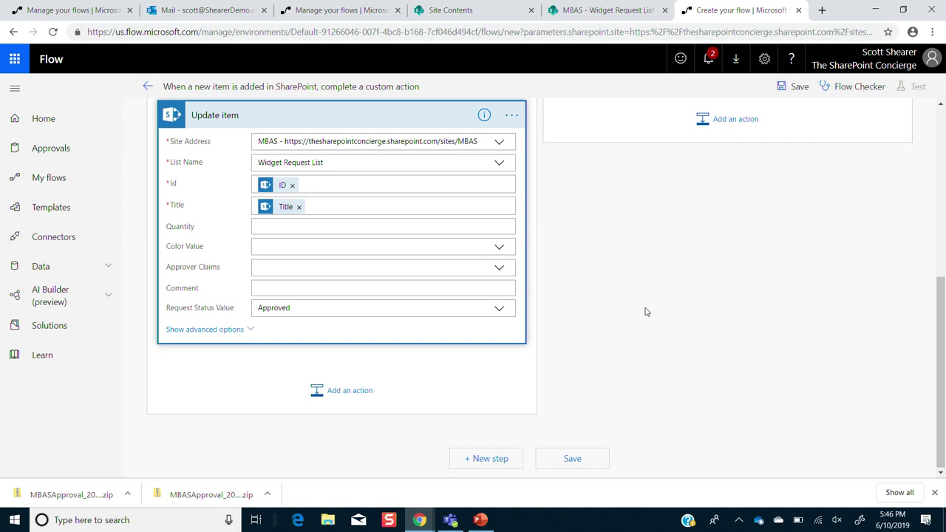
scroll(646, 312, up, 2)
- Add a SharePoint Update item action to the If no branch
click(729, 222)
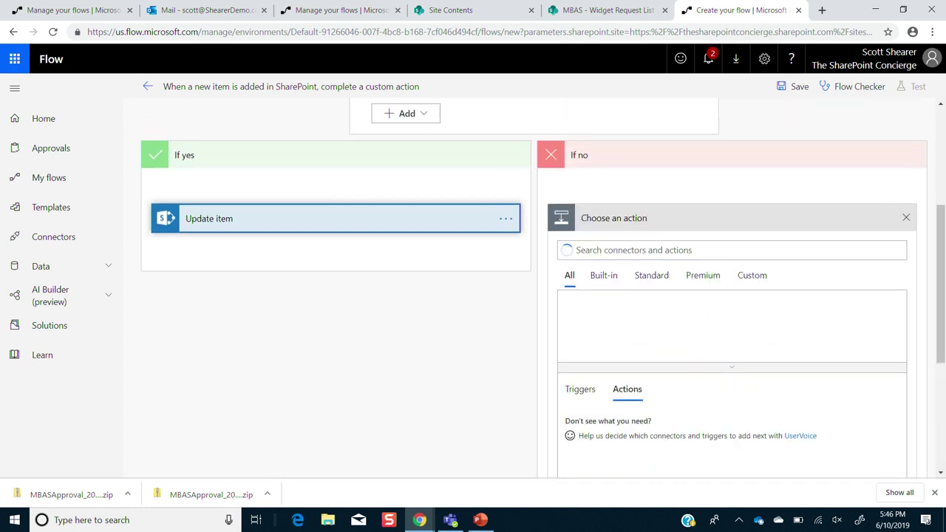
click(772, 316)
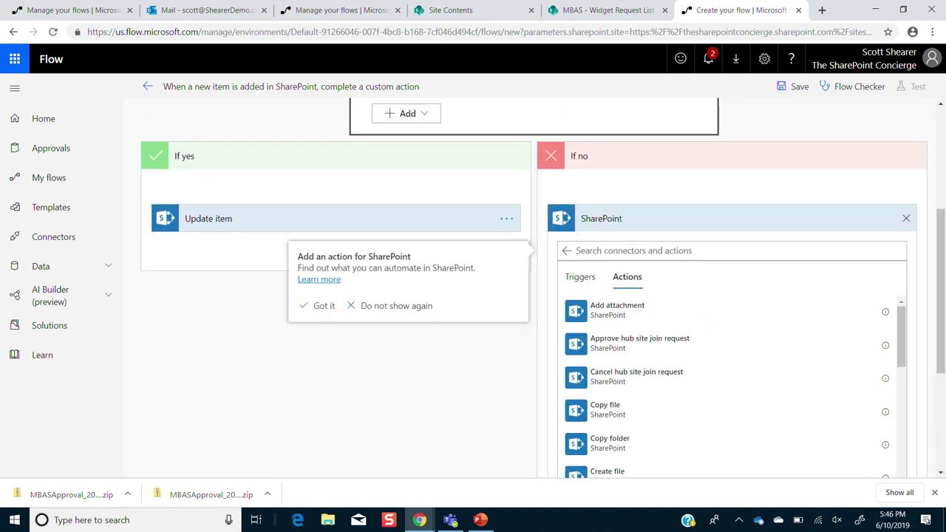
text(up)
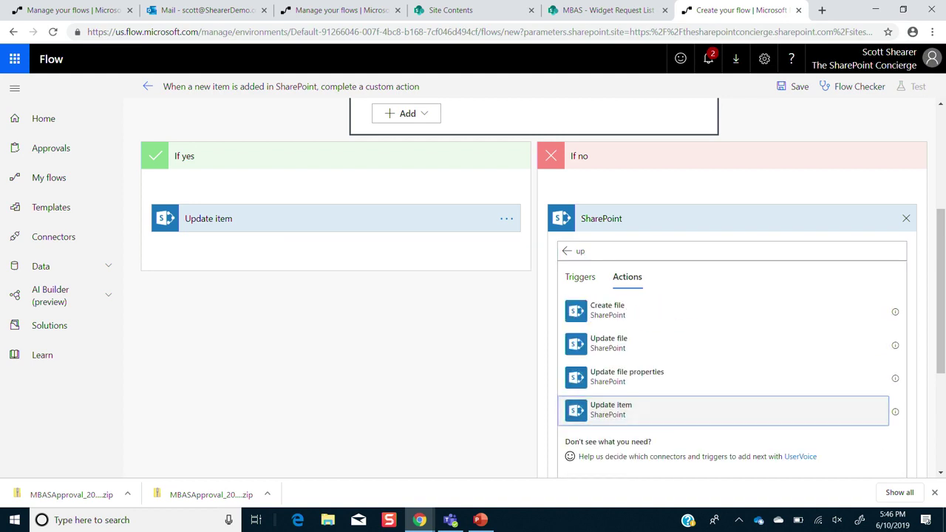
click(610, 409)
- Target MBAS's Widget Request List in Update item 2 and fill its Id with ID
click(649, 272)
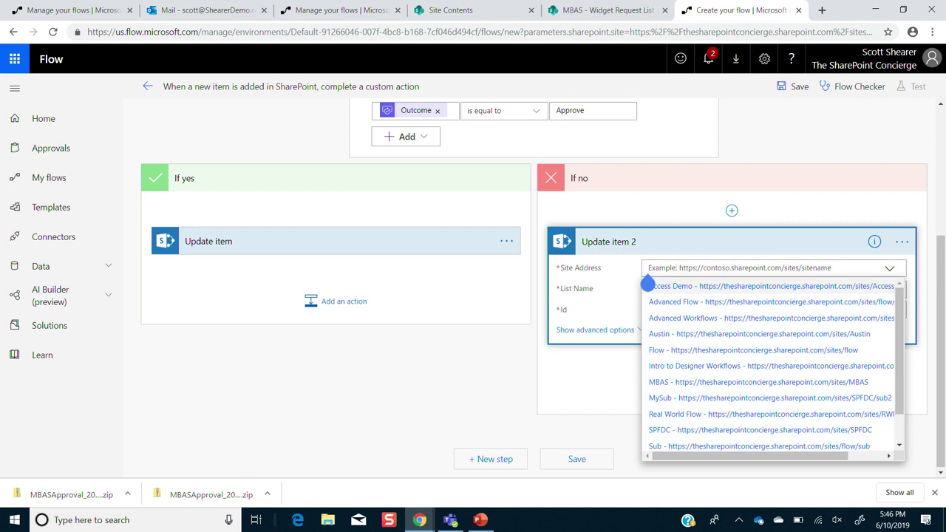
click(673, 382)
click(649, 290)
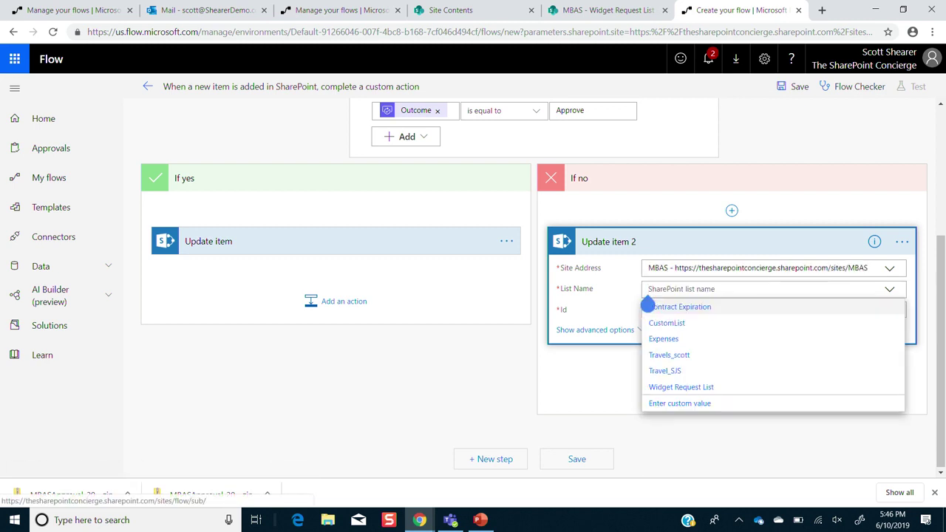
click(680, 387)
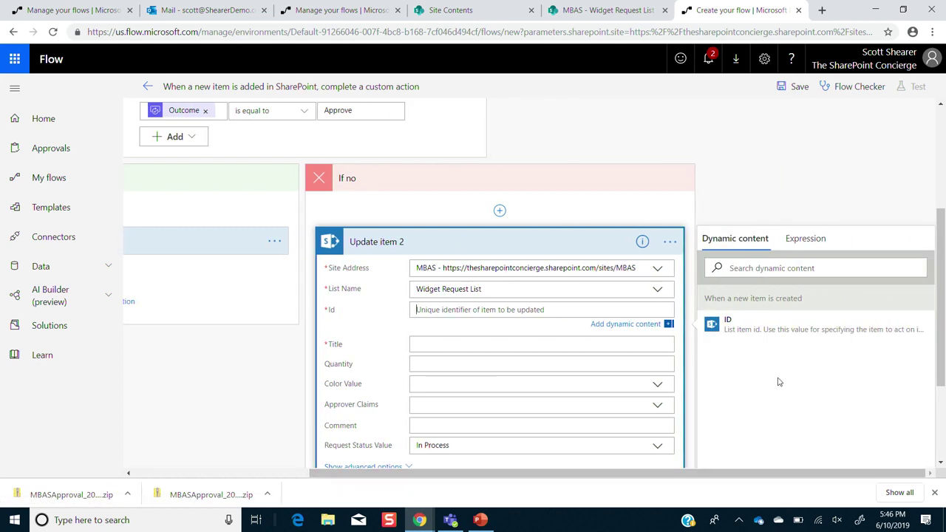
click(756, 330)
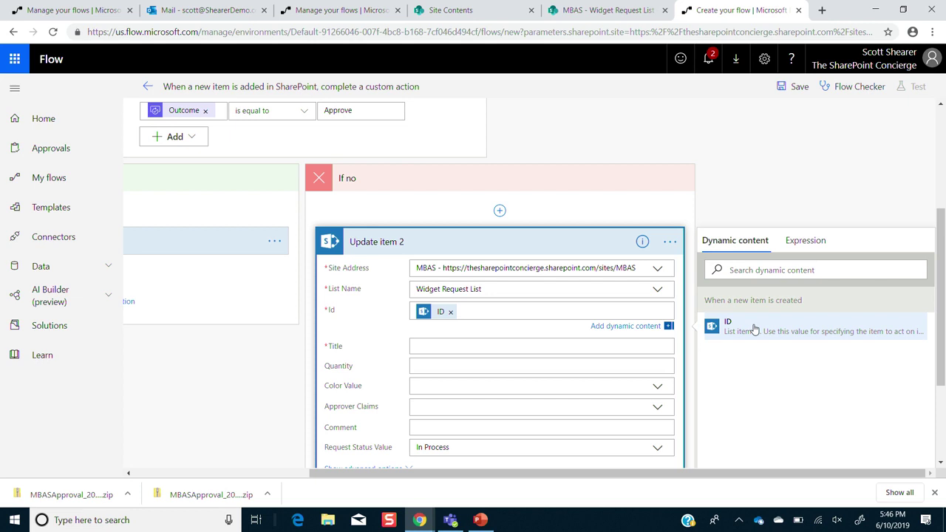
click(477, 184)
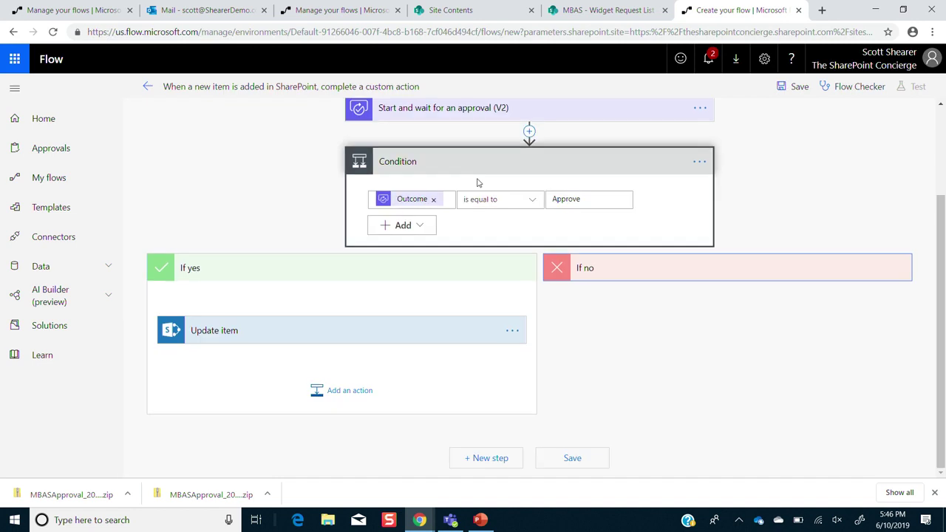
click(686, 265)
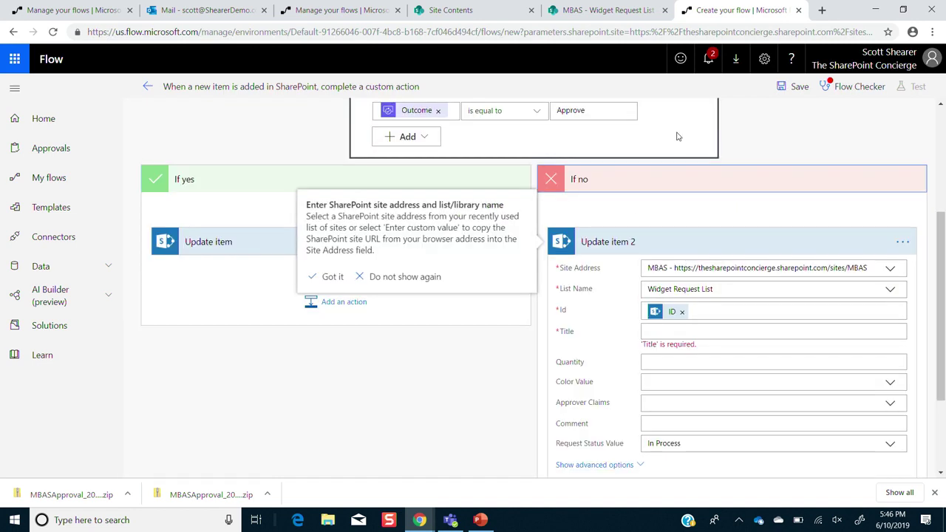
click(207, 87)
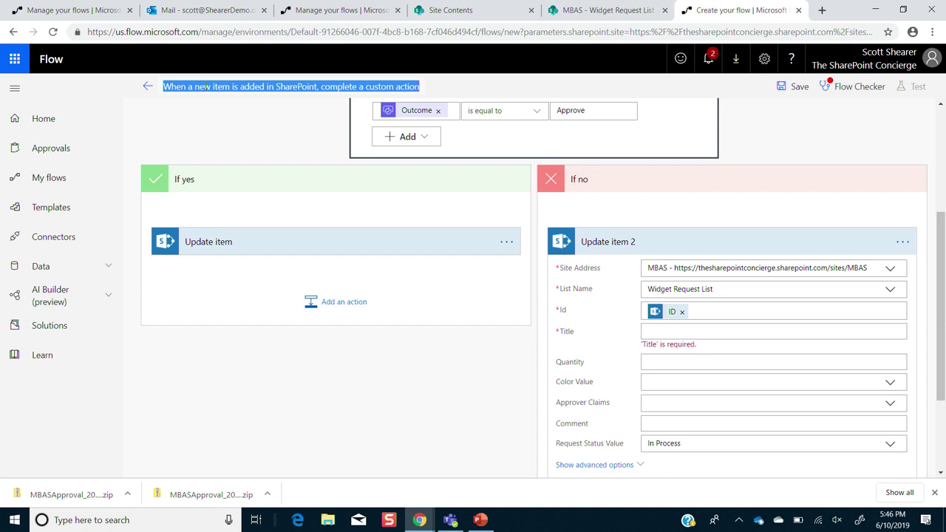
- Rename the flow 'Theater Demo 2', fill Update item 2's Title with the Title token, and save
text(Theate)
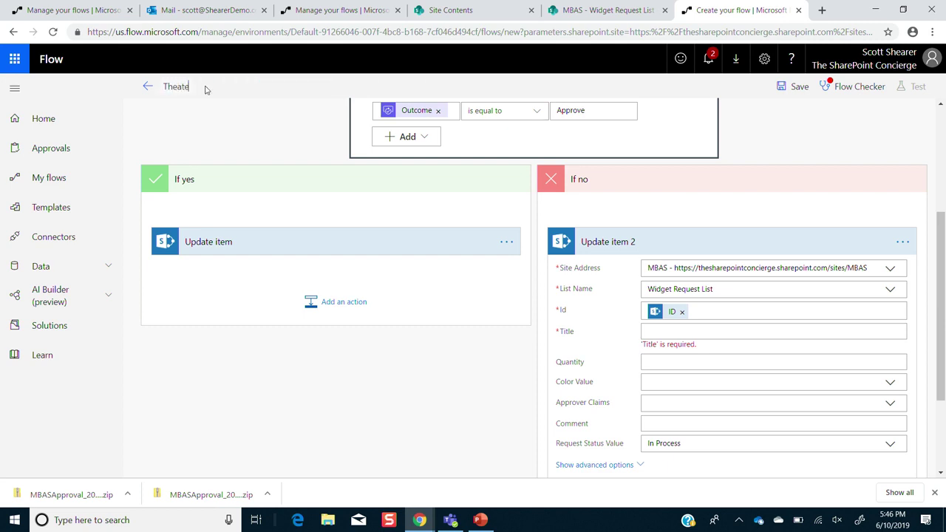
text(r Demo 2)
click(792, 86)
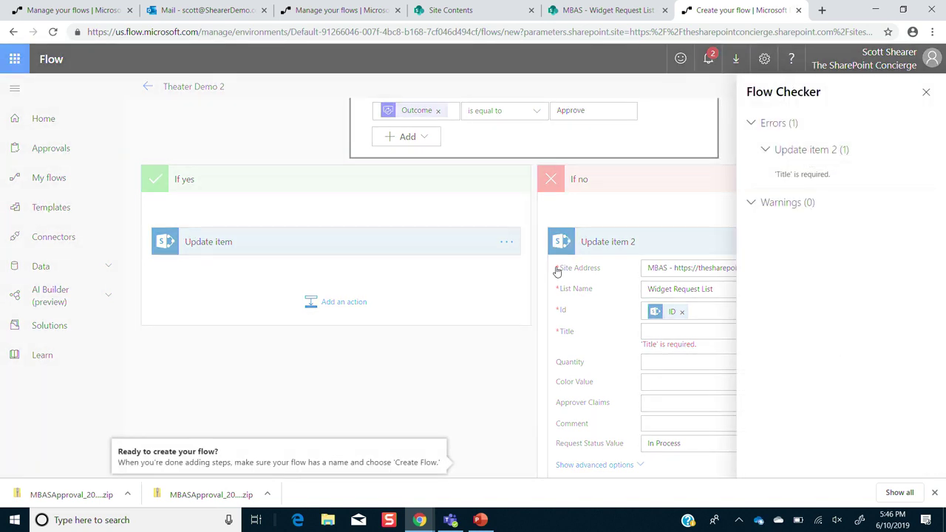
click(671, 330)
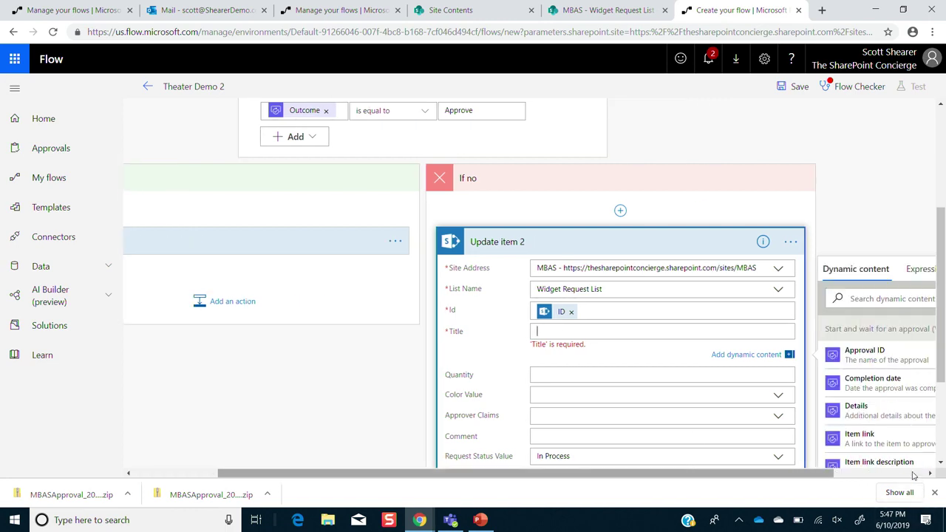
scroll(944, 335, down, 2)
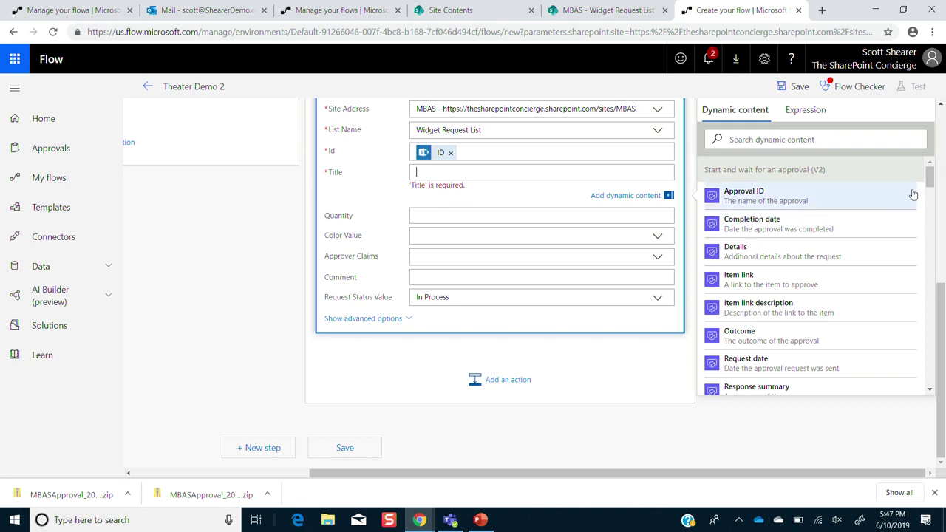
drag(930, 180, 930, 385)
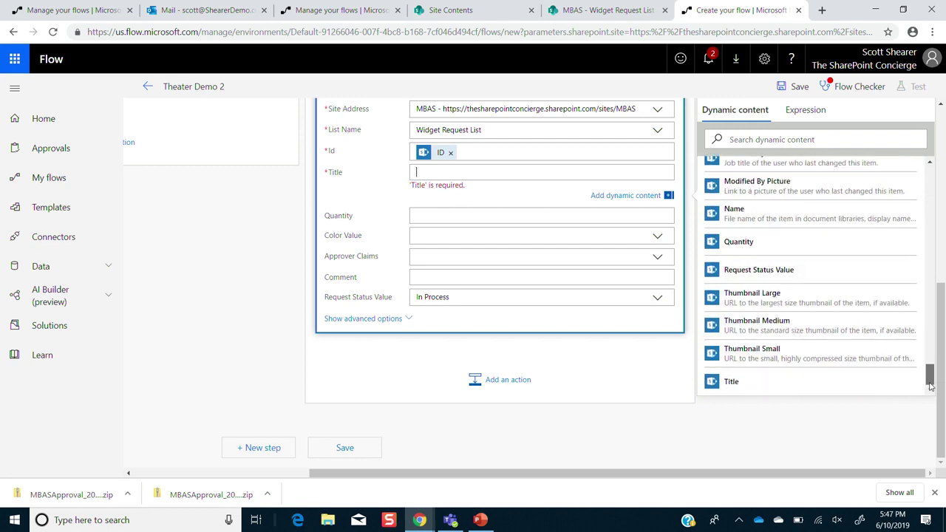
click(895, 384)
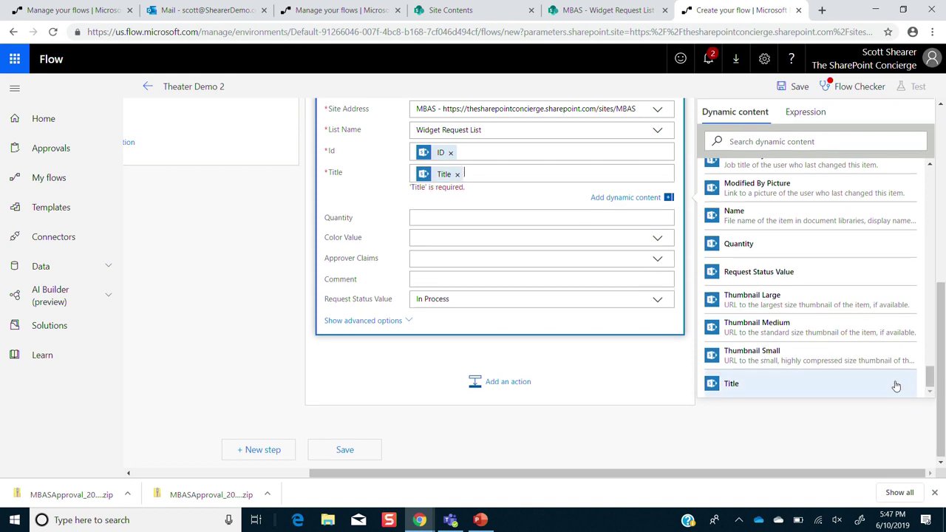
click(796, 89)
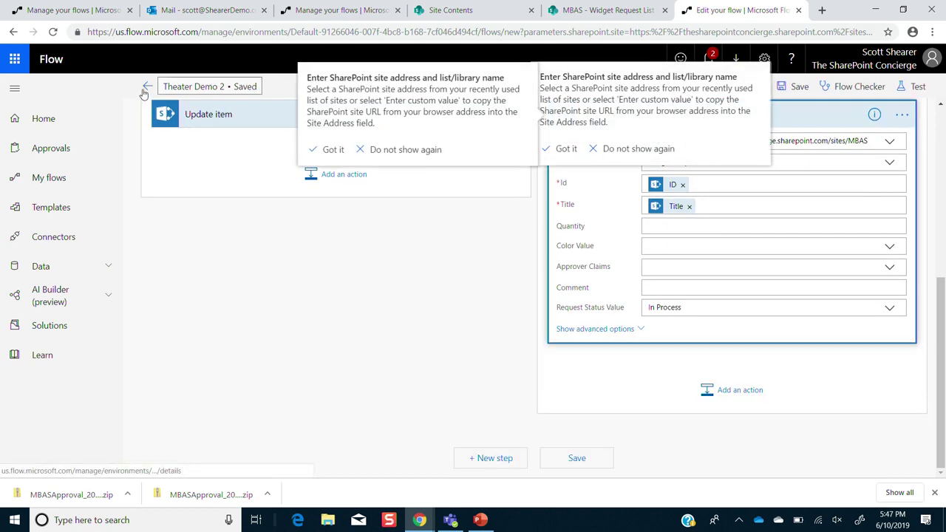
- Leave the flow editor and return to the Widget Request List in SharePoint
click(148, 86)
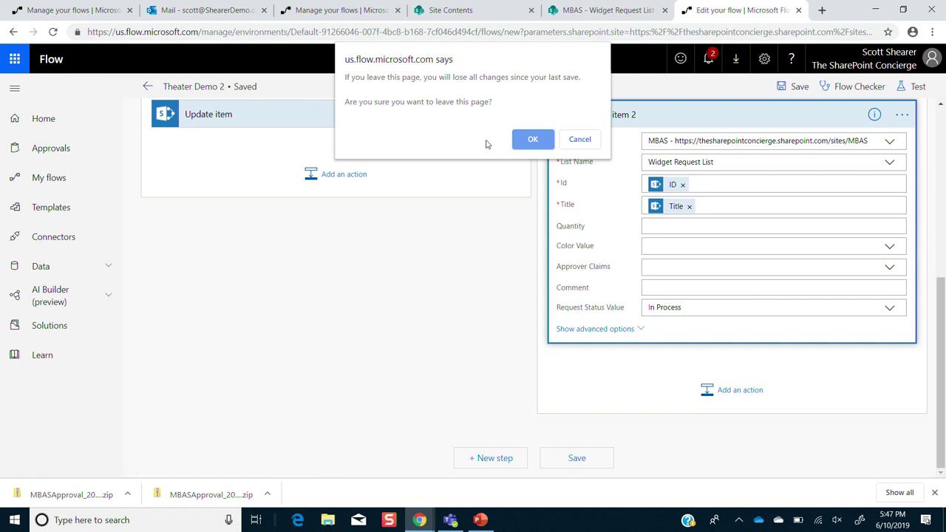
click(532, 140)
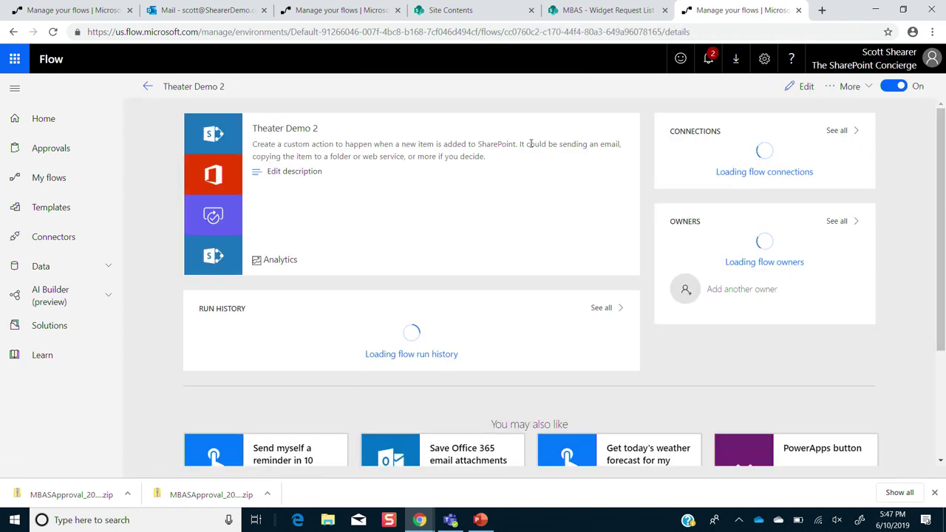
click(559, 9)
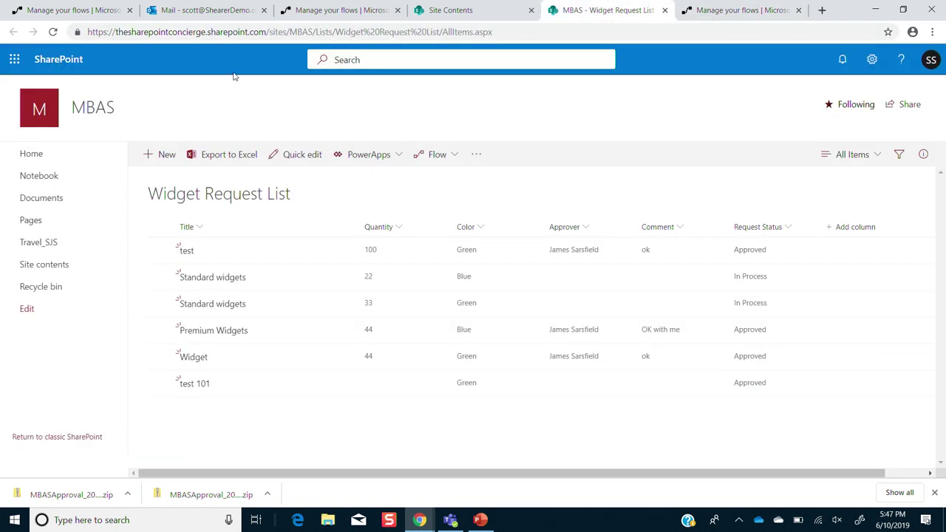
- Enter a new Widget Request List item: Title test 102, Quantity 55, Color Green
click(164, 155)
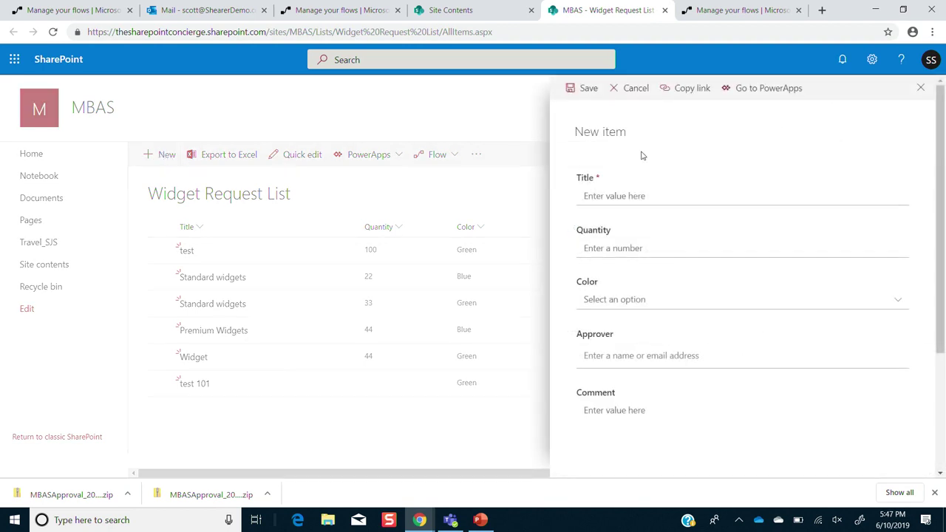
click(655, 195)
text(test 102)
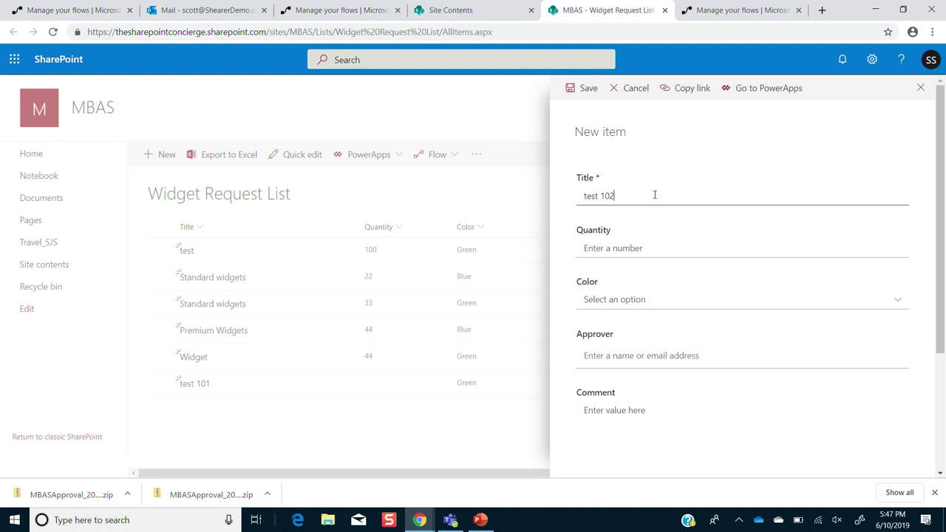
click(592, 248)
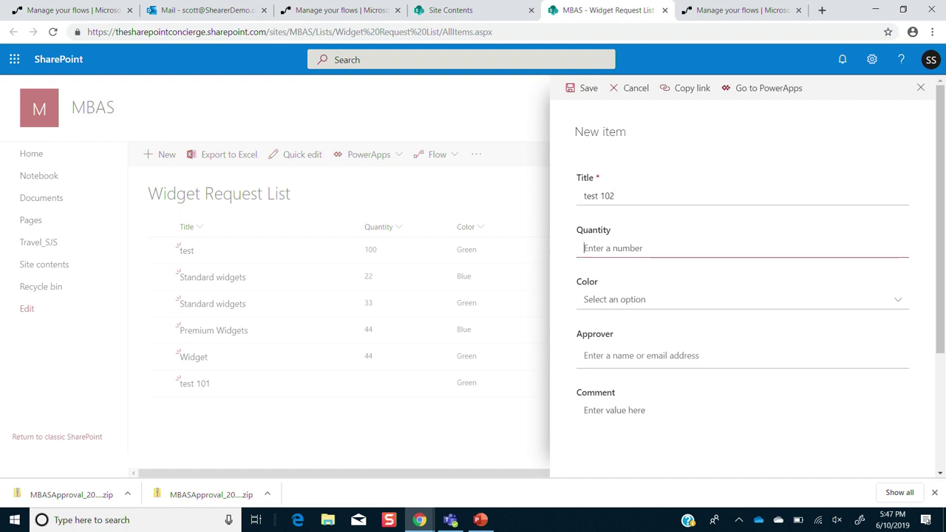
text(55)
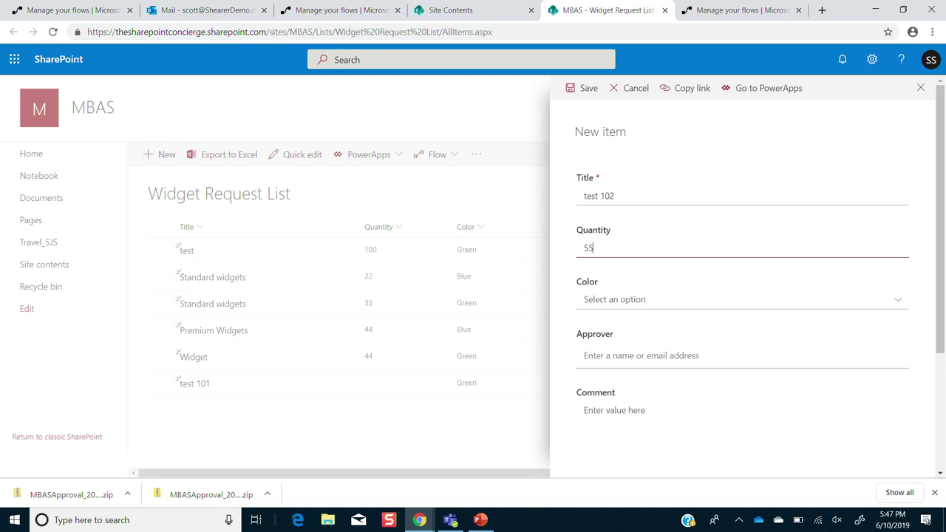
key(Tab)
key(Down)
key(Return)
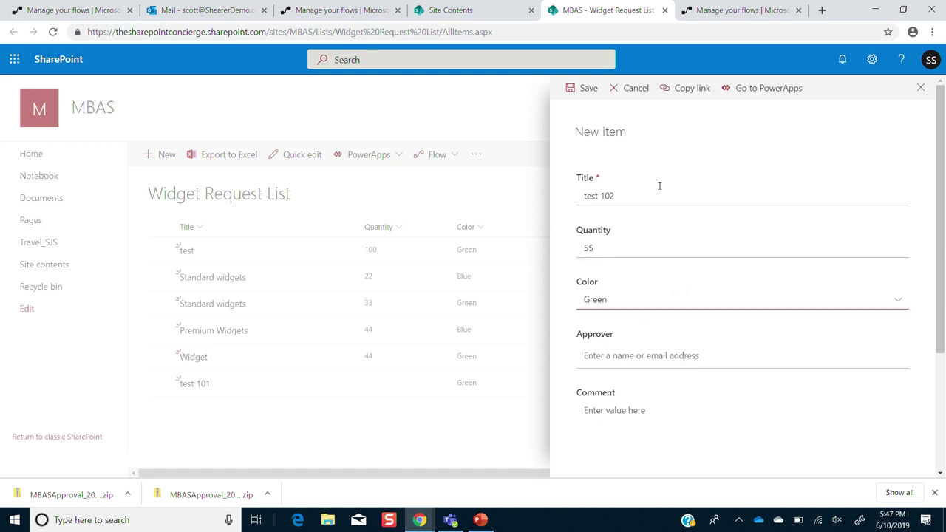
- Save the new item and switch to the My flows page
click(590, 88)
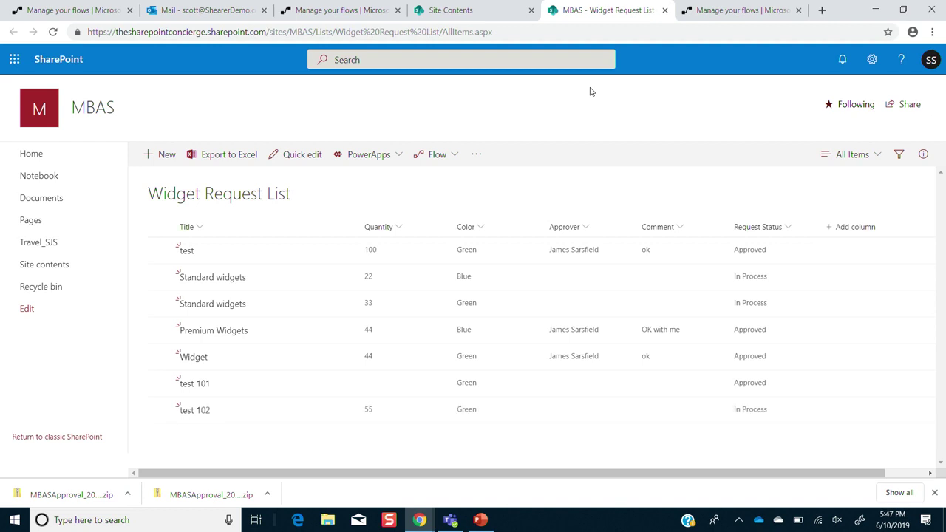
click(303, 9)
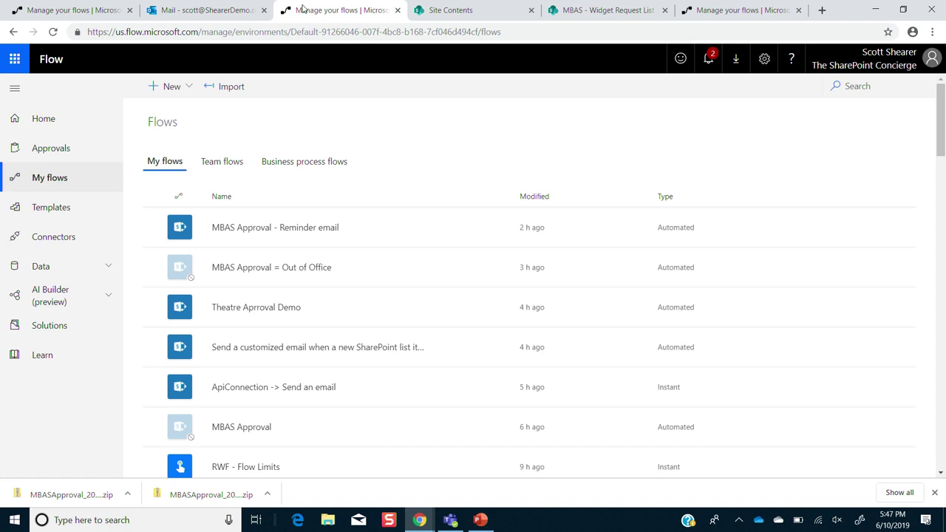
click(90, 10)
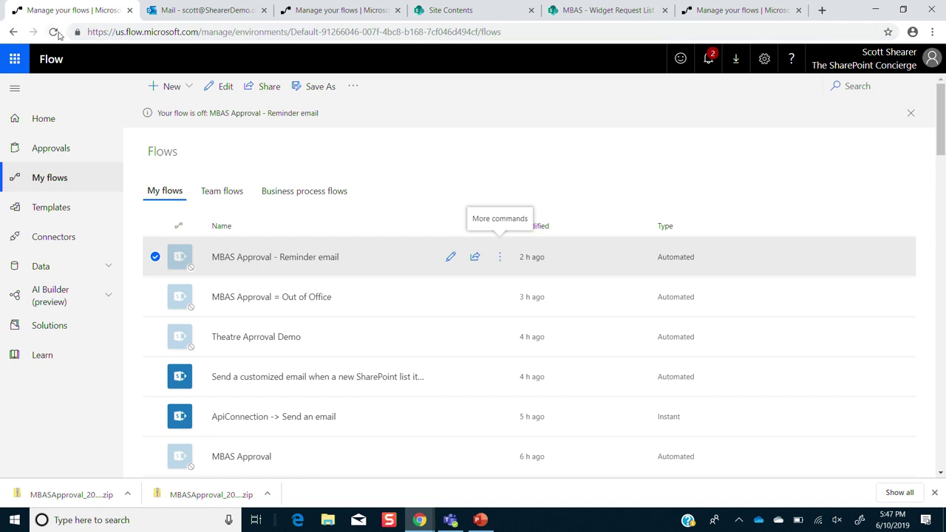
- Refresh My flows, open Theater Demo 2's running 5:47:49 PM run waiting at approval, then show Task View
click(887, 65)
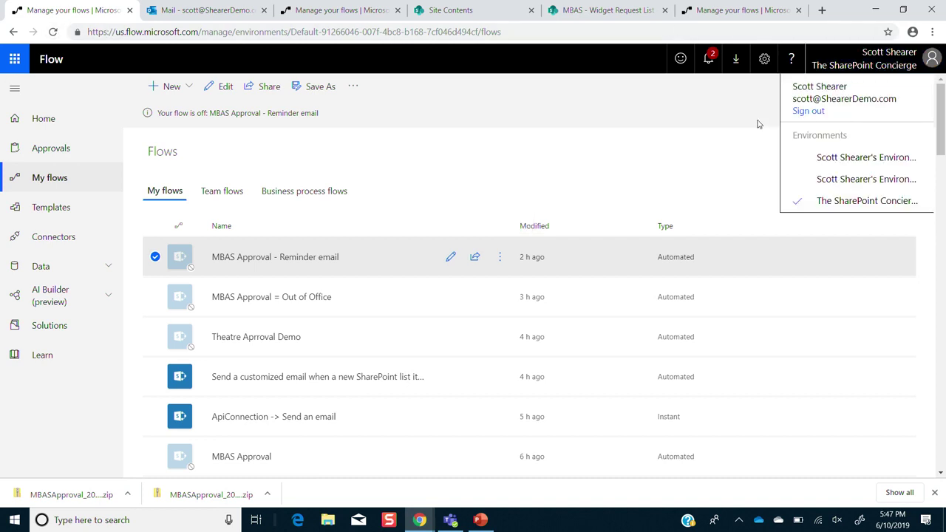
click(53, 32)
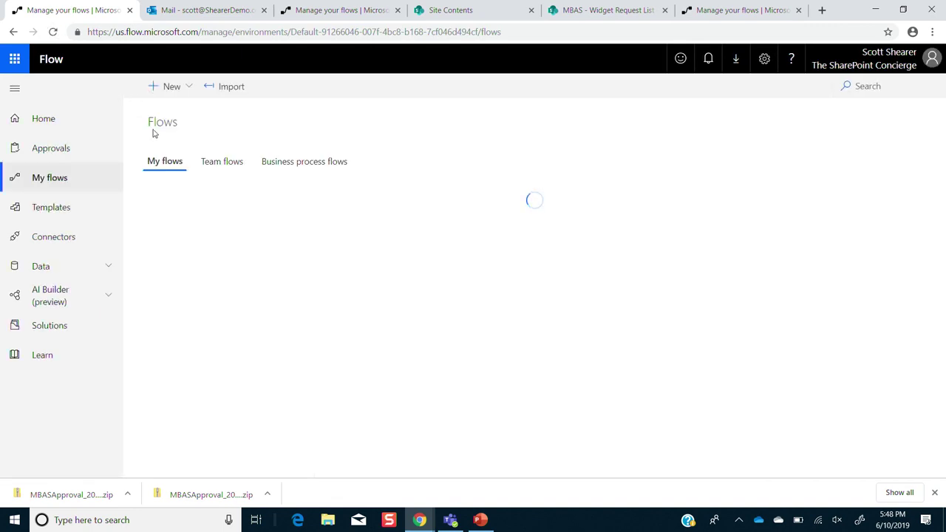
click(233, 234)
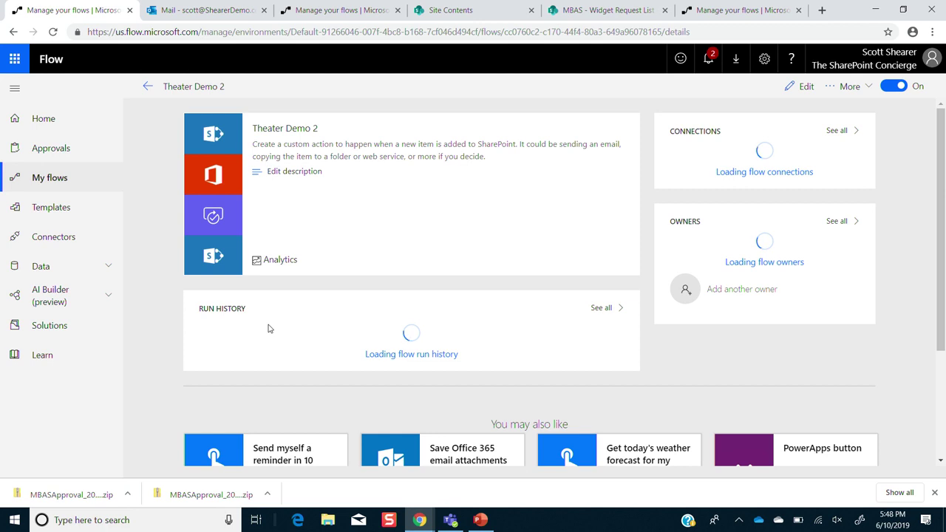
click(241, 334)
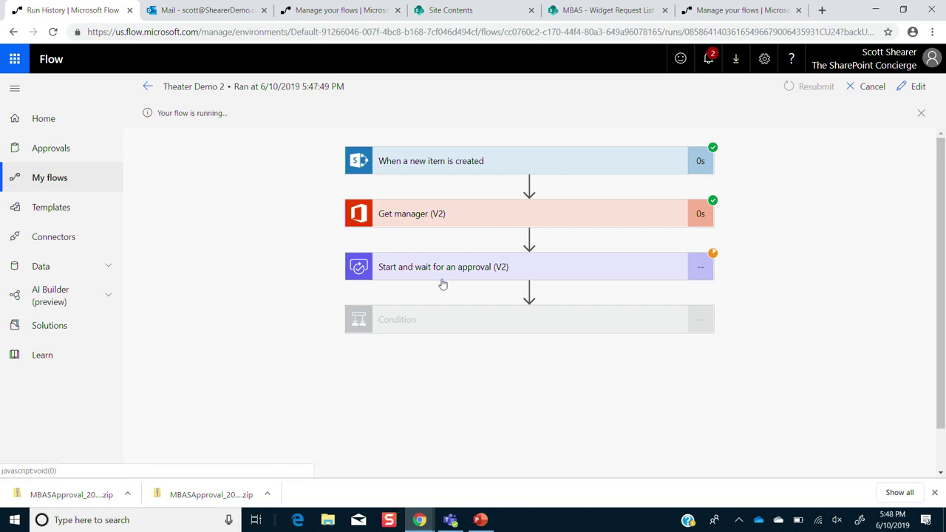
click(256, 520)
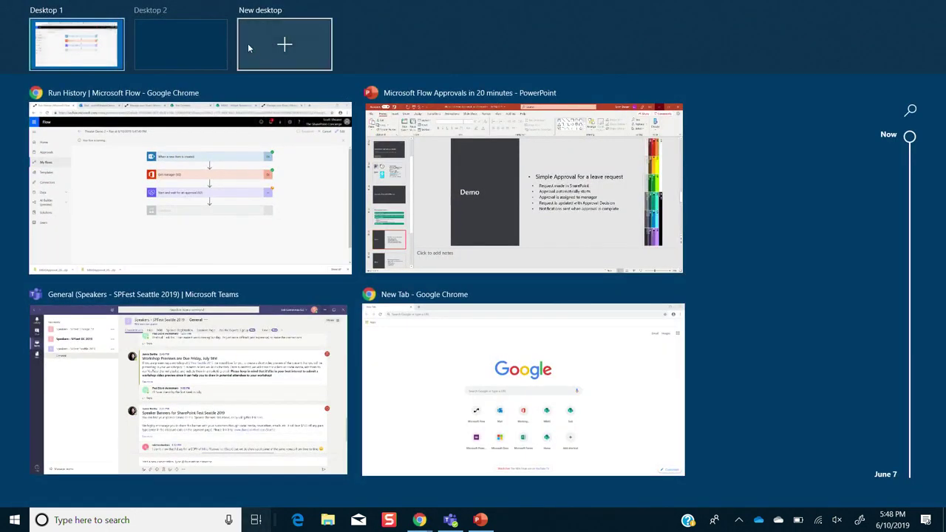
- On the second desktop, open a Chrome window at the MBAS SharePoint site
click(219, 58)
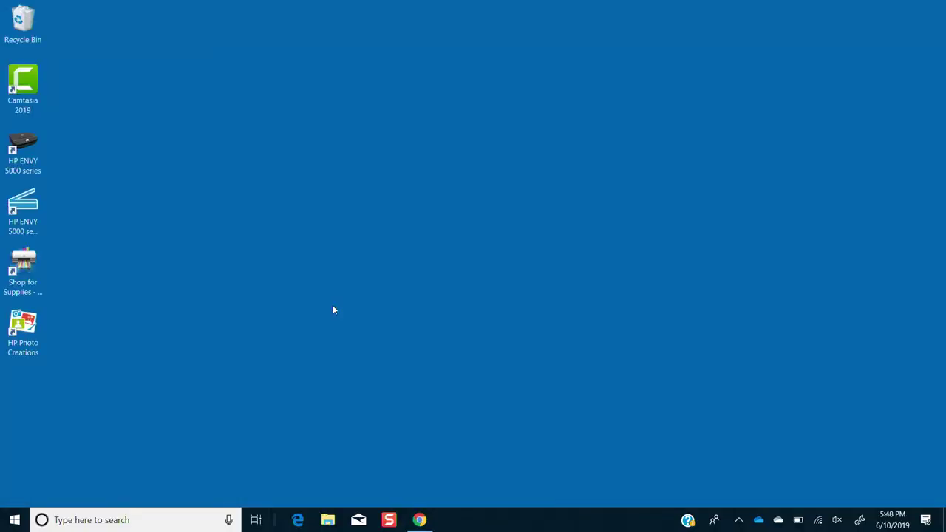
click(419, 519)
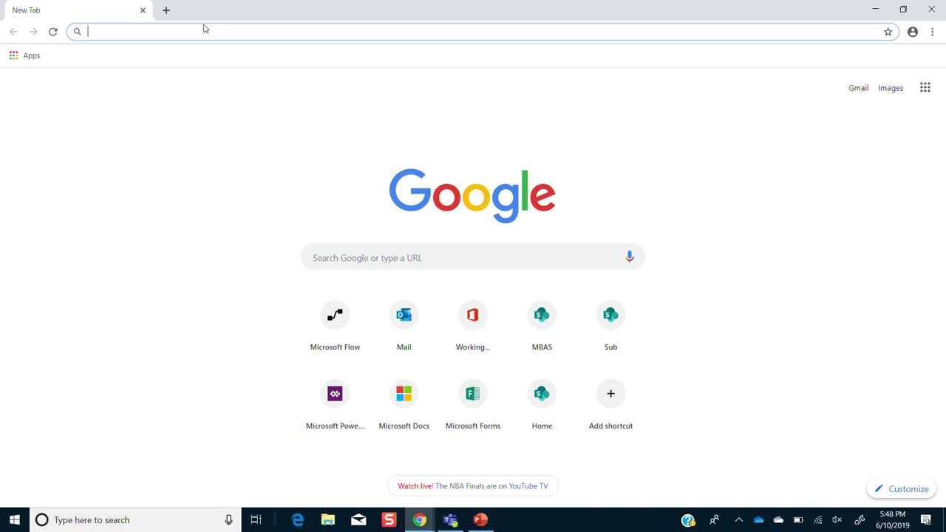
text(t)
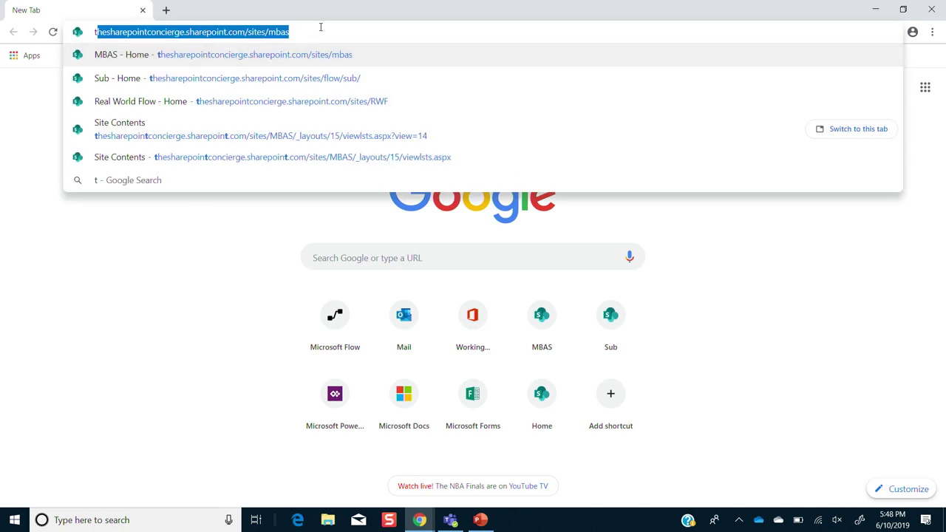
key(Return)
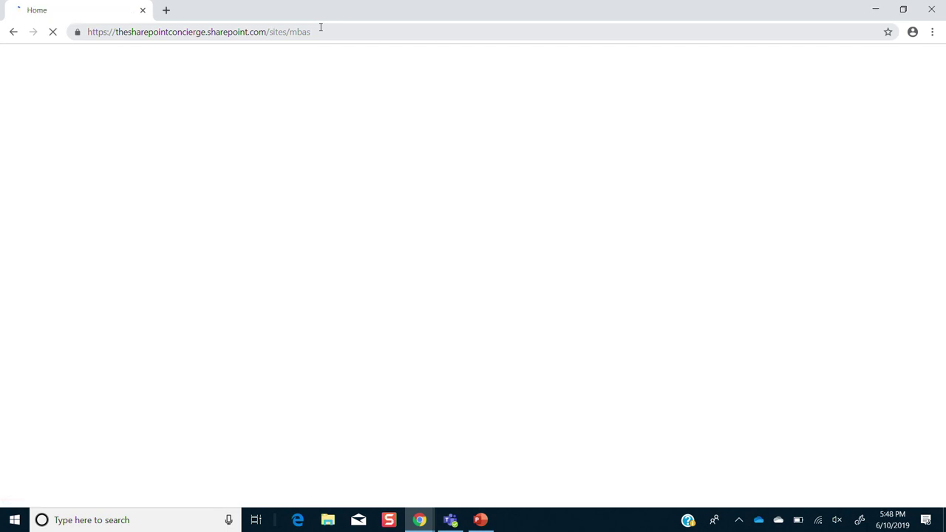
- Load flow.microsoft.com in a new tab, then open Outlook from the MBAS site's app launcher
click(165, 10)
text(flow.microsoft.com)
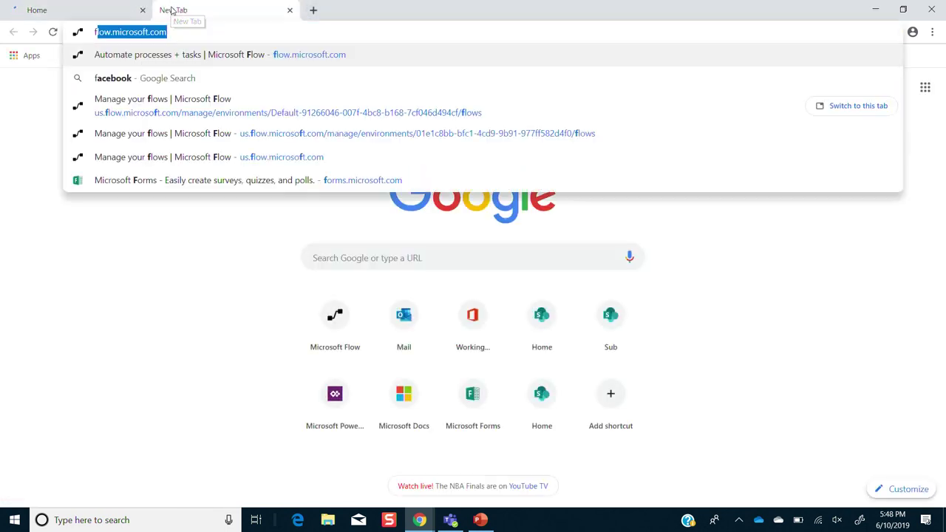
key(Return)
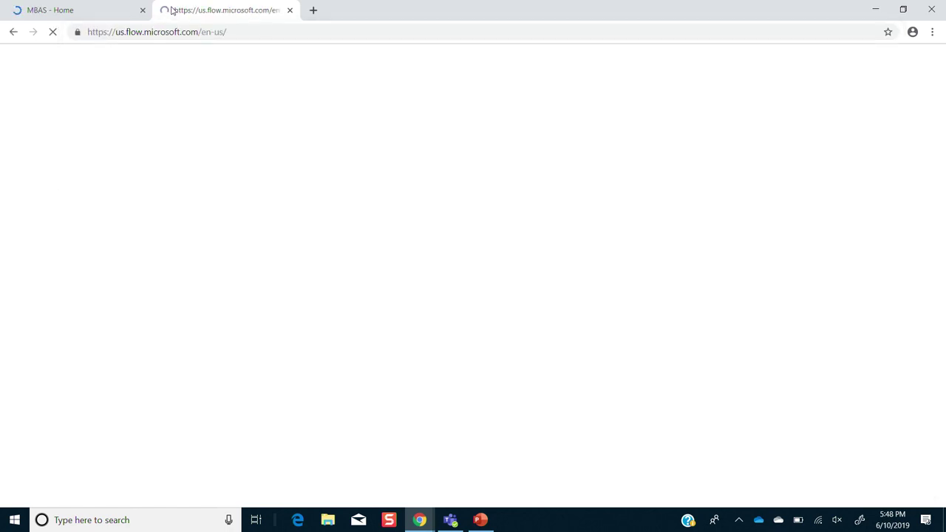
click(56, 10)
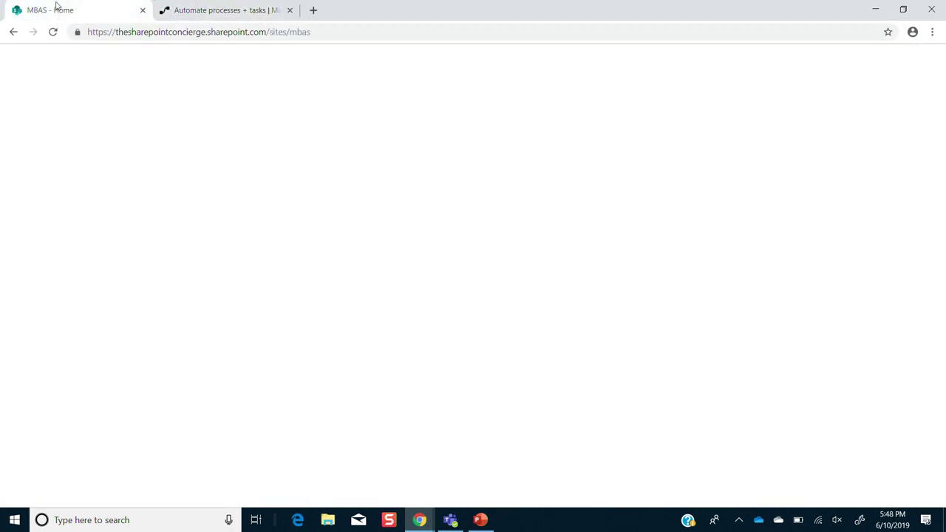
click(13, 66)
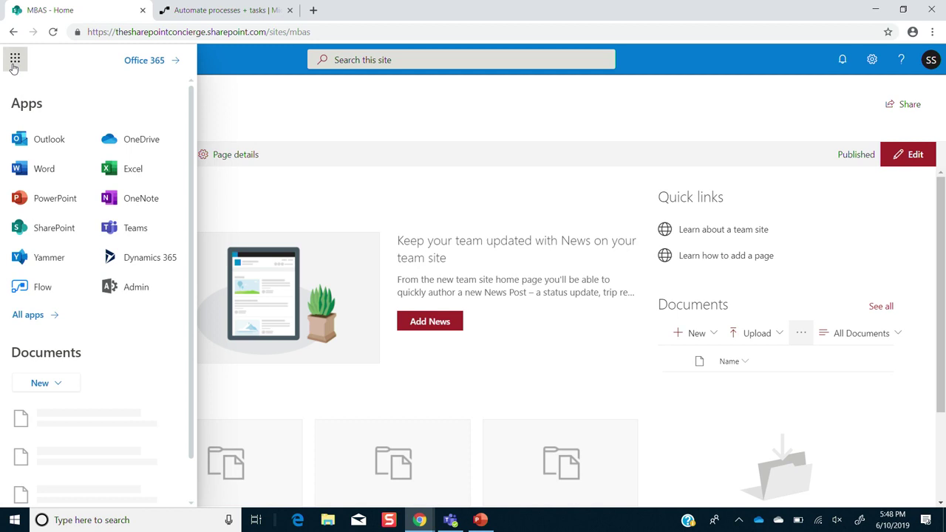
click(35, 142)
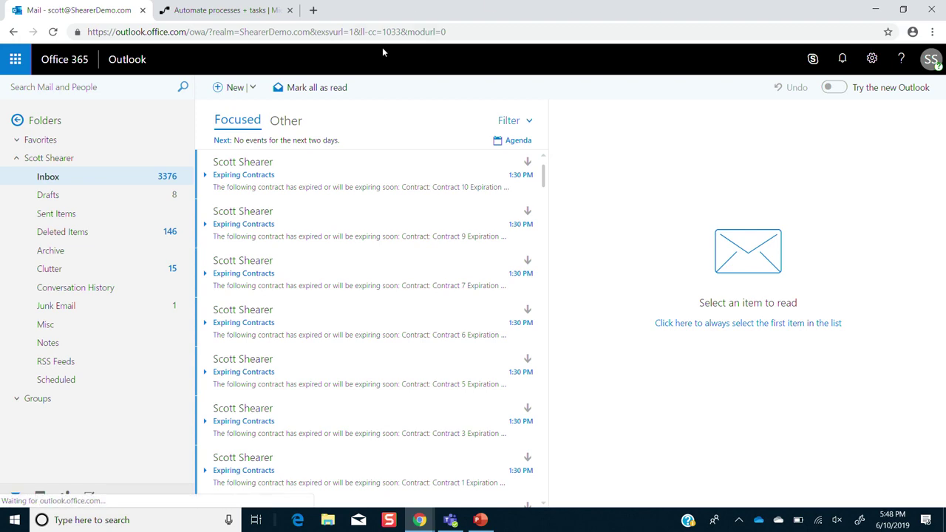
- Sign out of Microsoft Flow from its Approvals page account menu
click(205, 9)
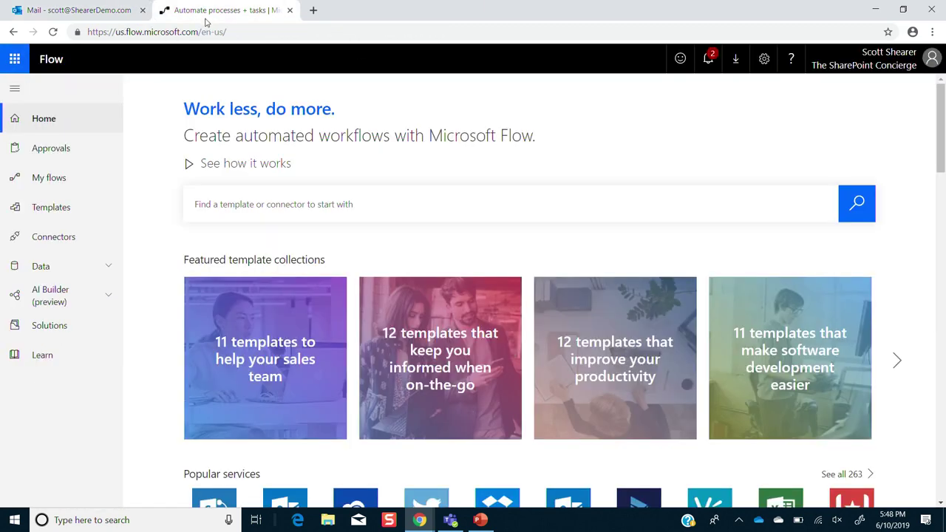
click(78, 158)
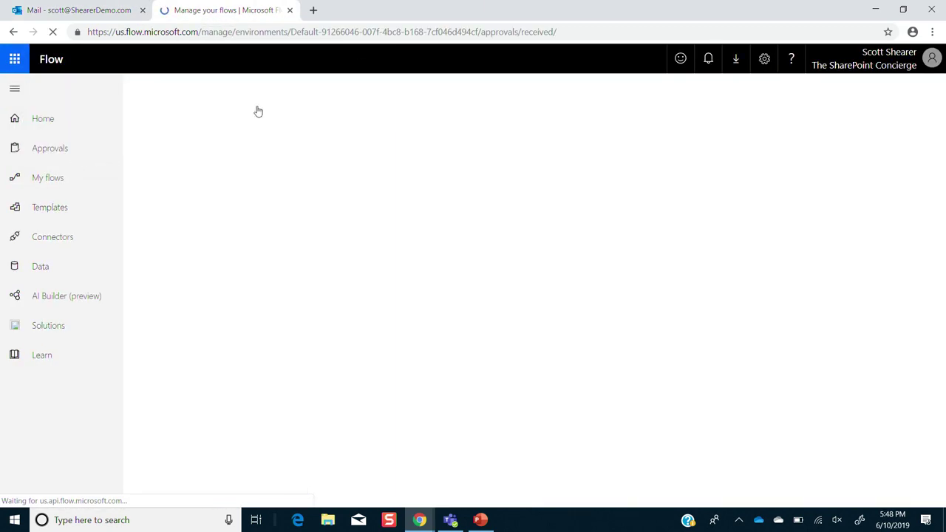
click(880, 58)
click(802, 111)
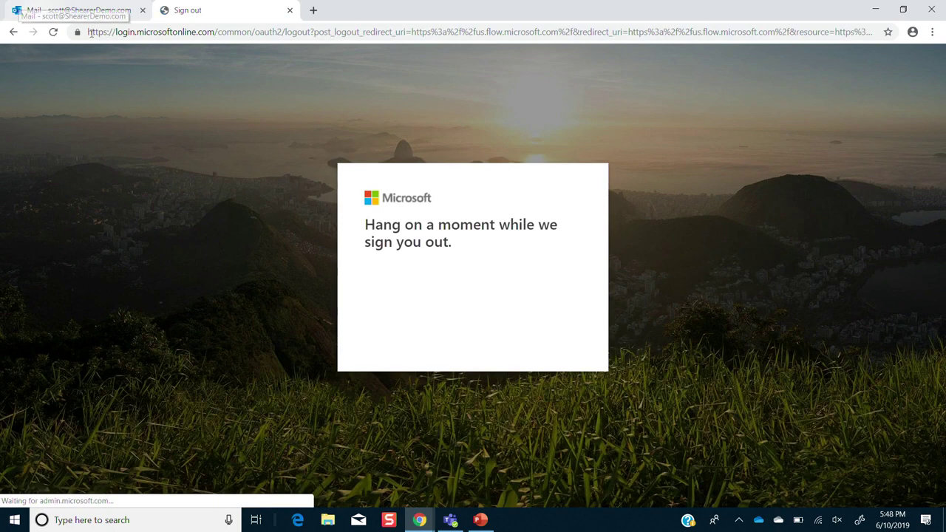
- Sign in to Outlook as the approver and open the New Widget reqest approval e-mail
click(133, 10)
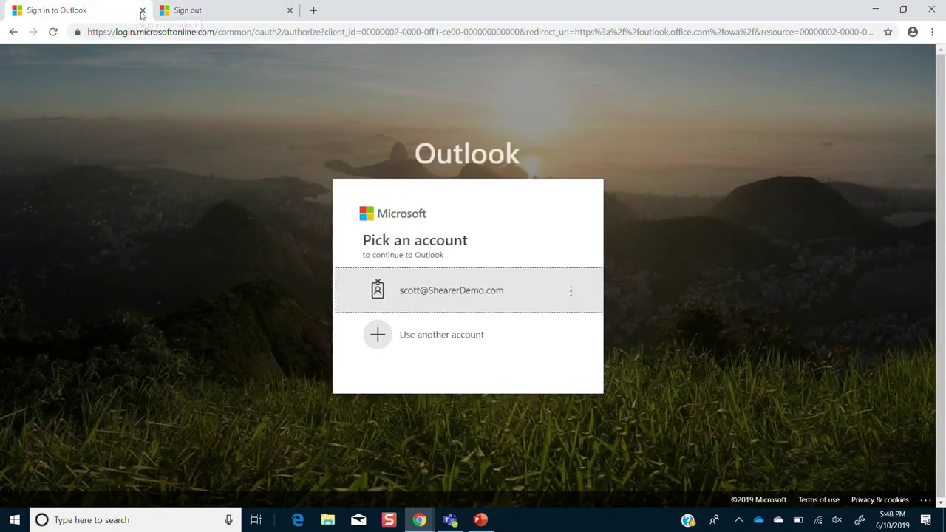
click(439, 335)
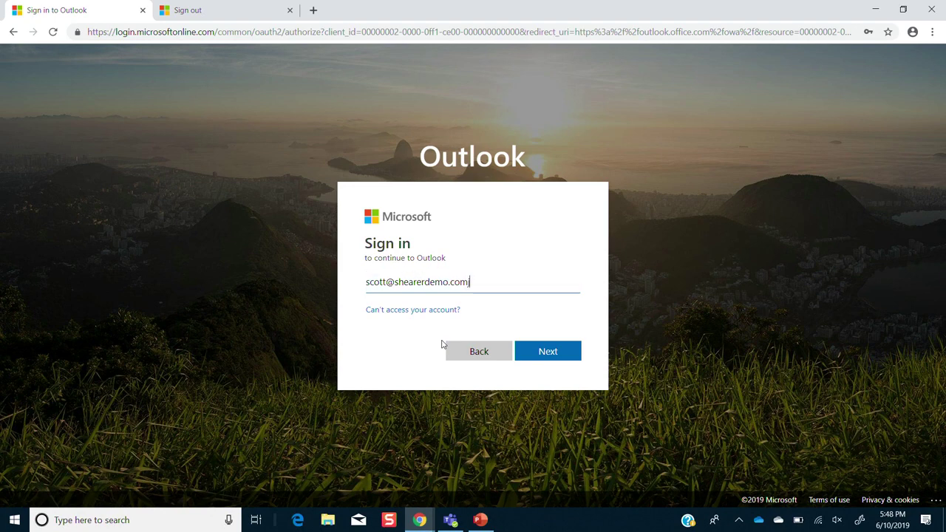
key(BackSpace)
key(BackSpace)
key(BackSpace)
key(BackSpace)
key(BackSpace)
key(BackSpace)
key(BackSpace)
key(BackSpace)
key(BackSpace)
key(BackSpace)
key(BackSpace)
key(BackSpace)
key(BackSpace)
key(BackSpace)
key(BackSpace)
key(BackSpace)
key(BackSpace)
key(BackSpace)
key(BackSpace)
key(BackSpace)
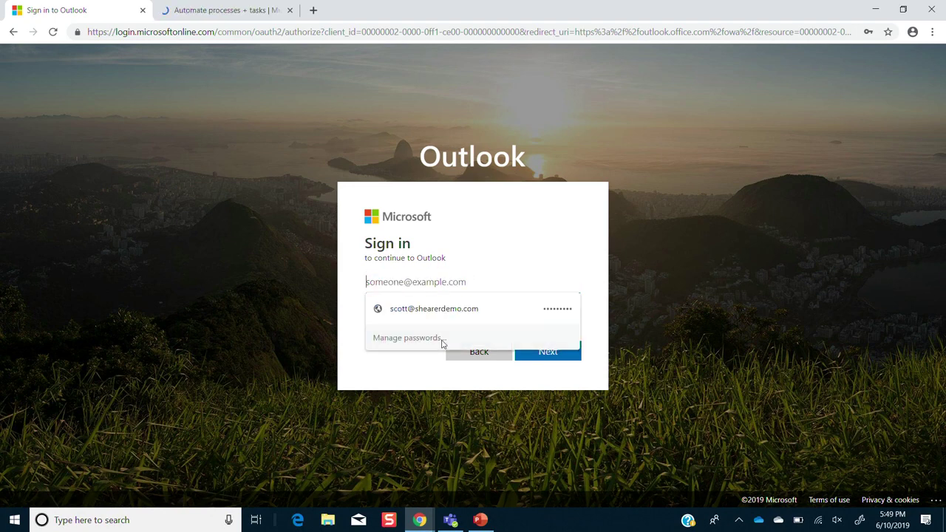
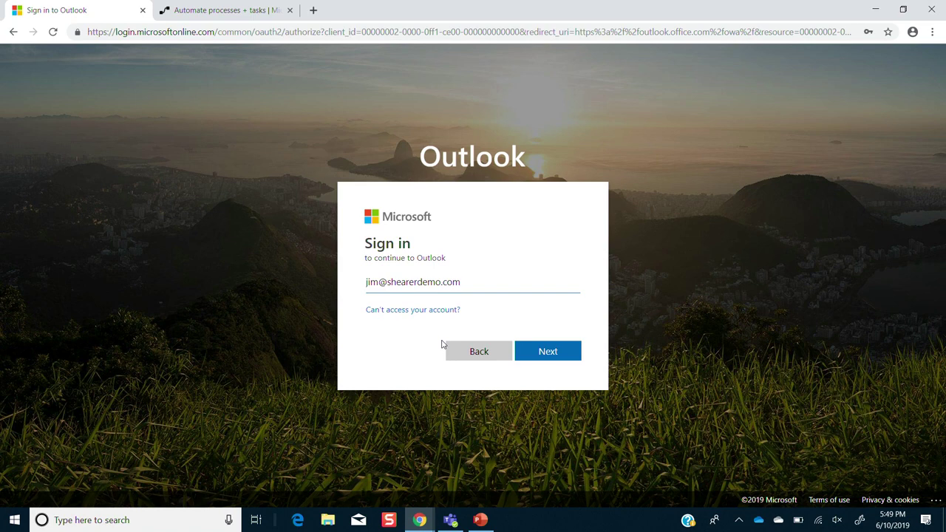
key(Return)
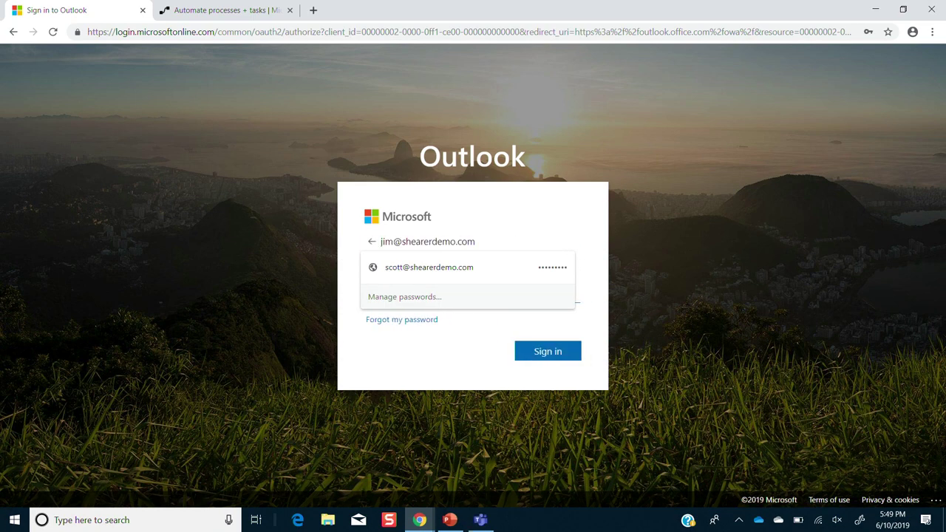
click(565, 220)
click(463, 296)
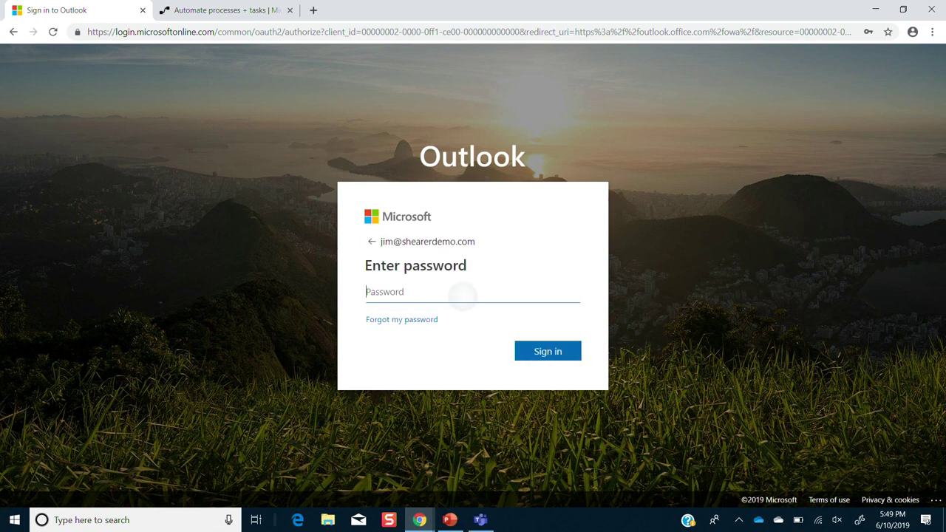
text(•)
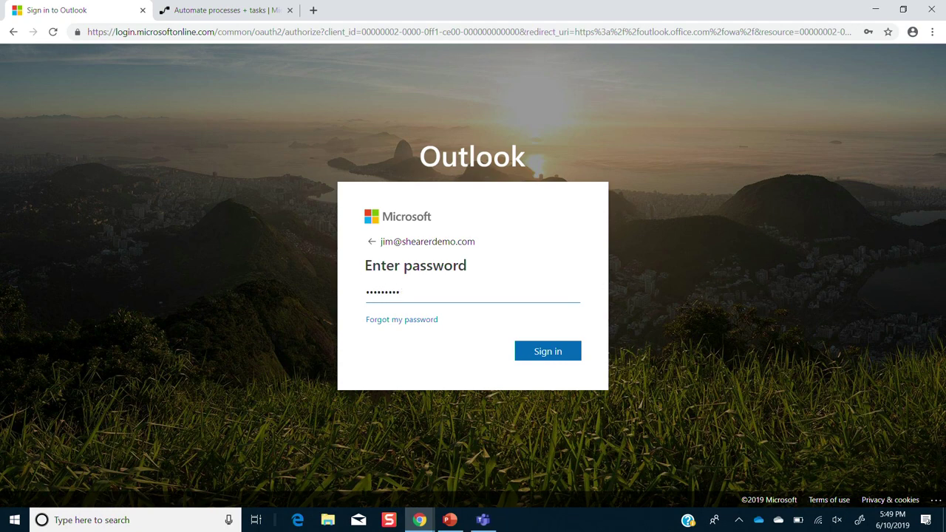
click(548, 351)
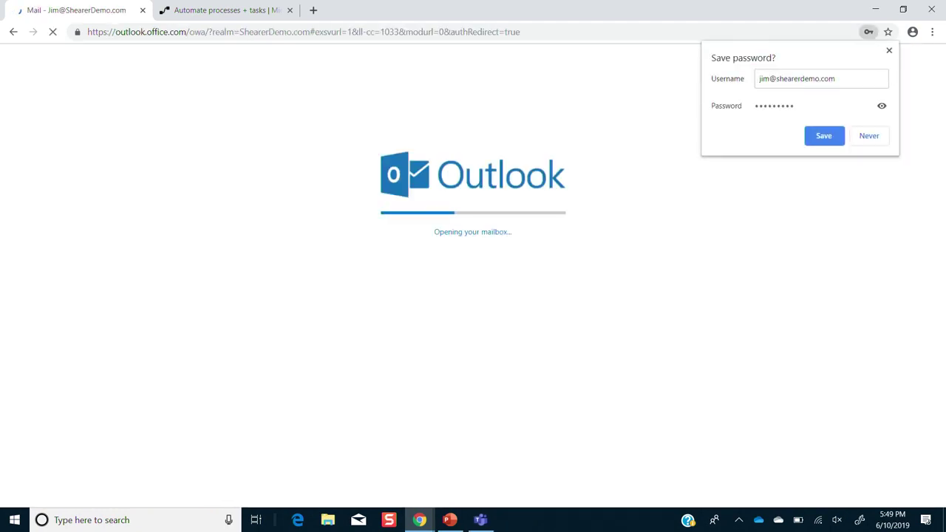
click(824, 136)
click(276, 176)
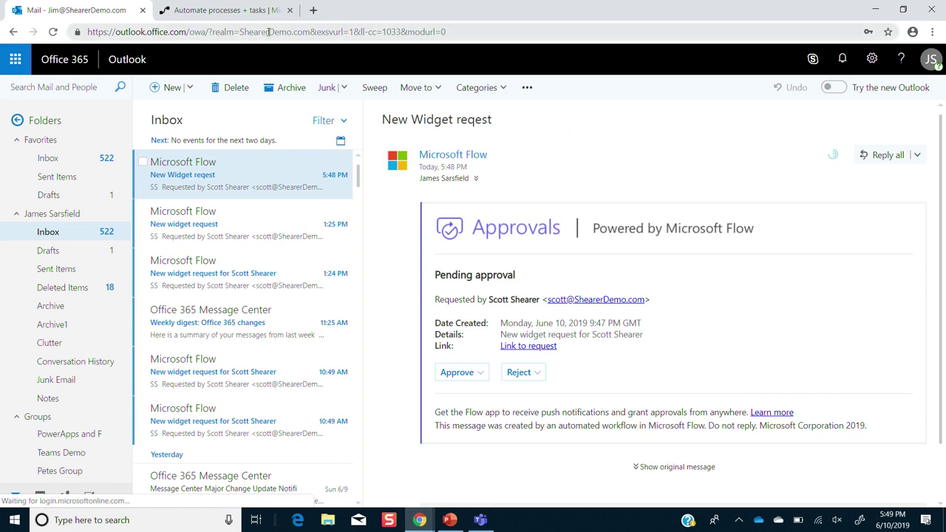
- Sign back in to Flow, then approve the New Widget reqest with the comment 'OK with me'
click(249, 17)
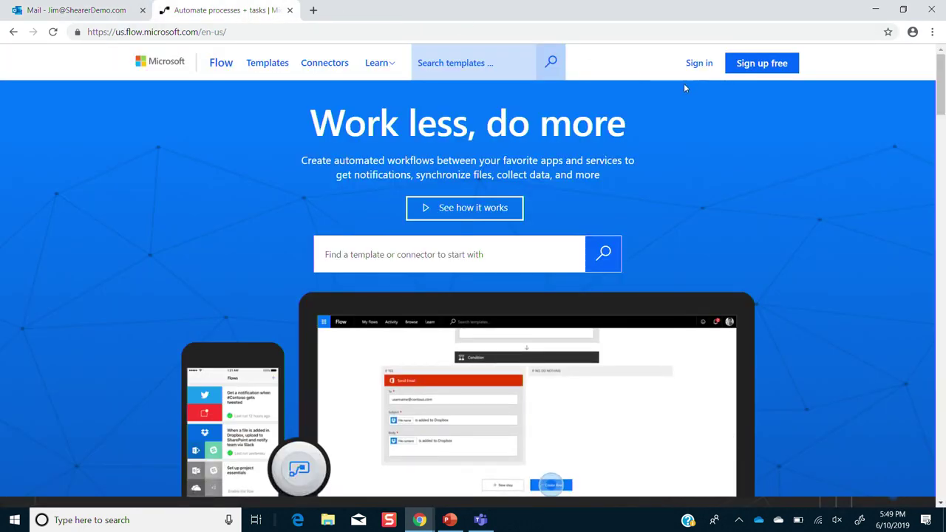
click(701, 65)
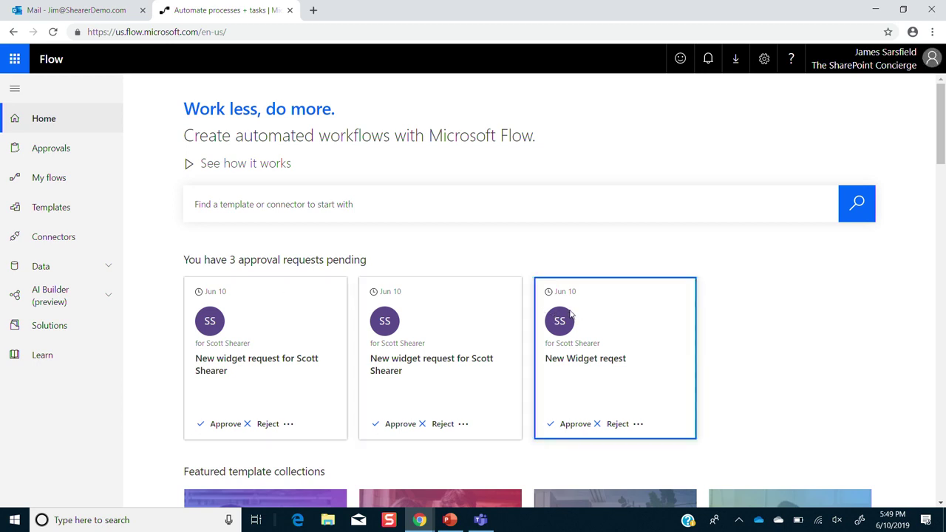
key(ctrl+shift+Tab)
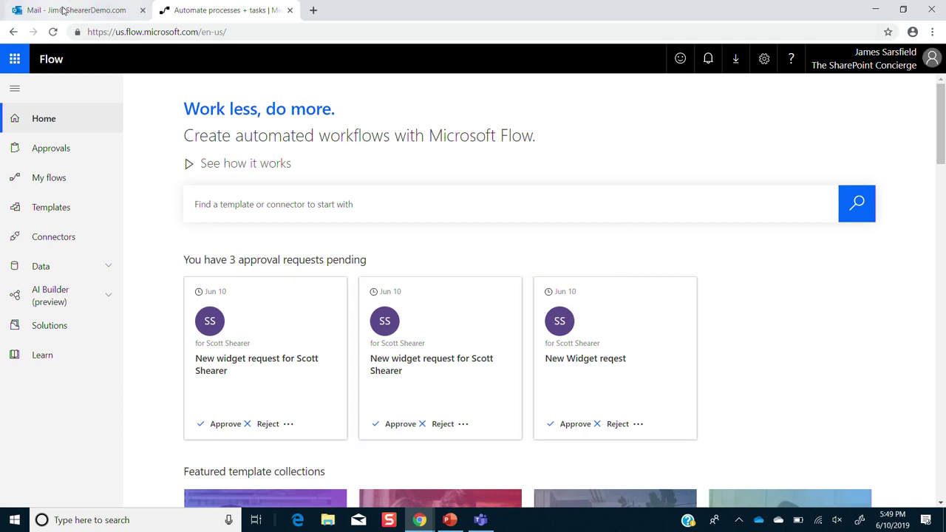
click(477, 374)
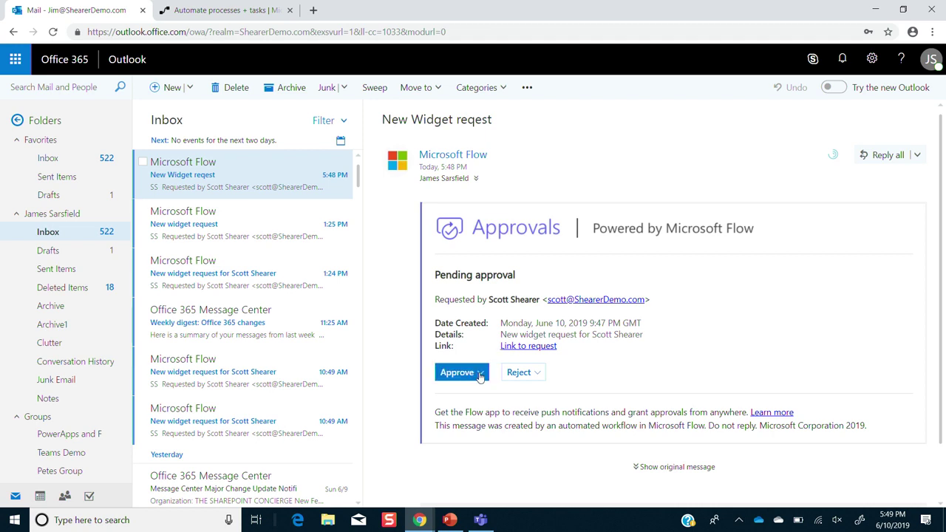
click(491, 420)
text(OK with me)
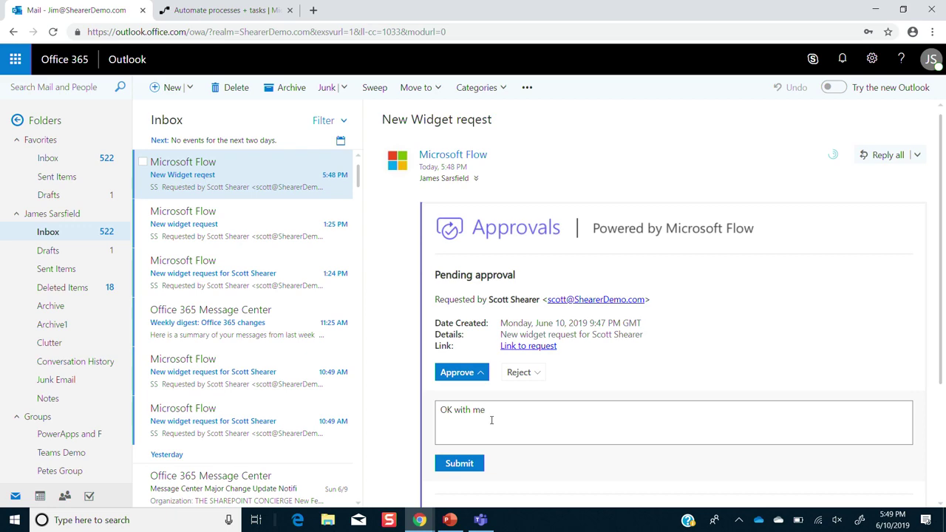
click(459, 463)
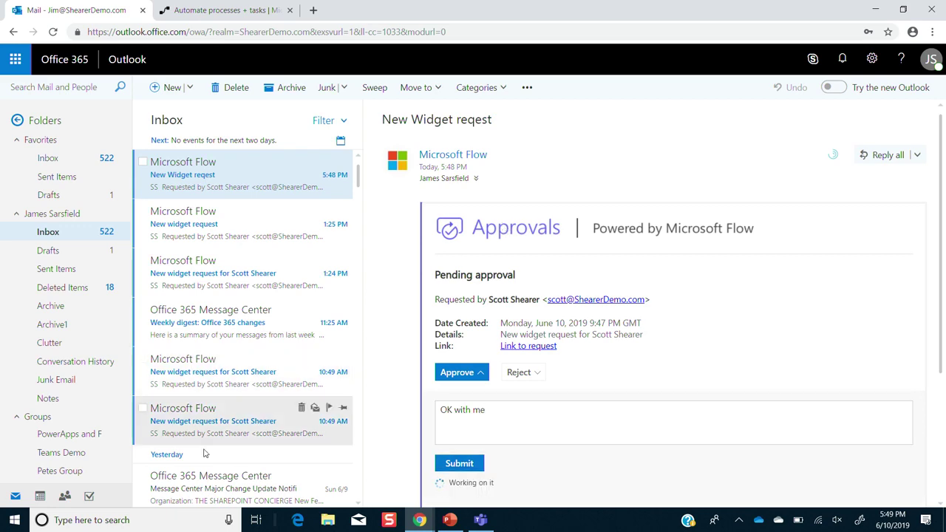
click(259, 520)
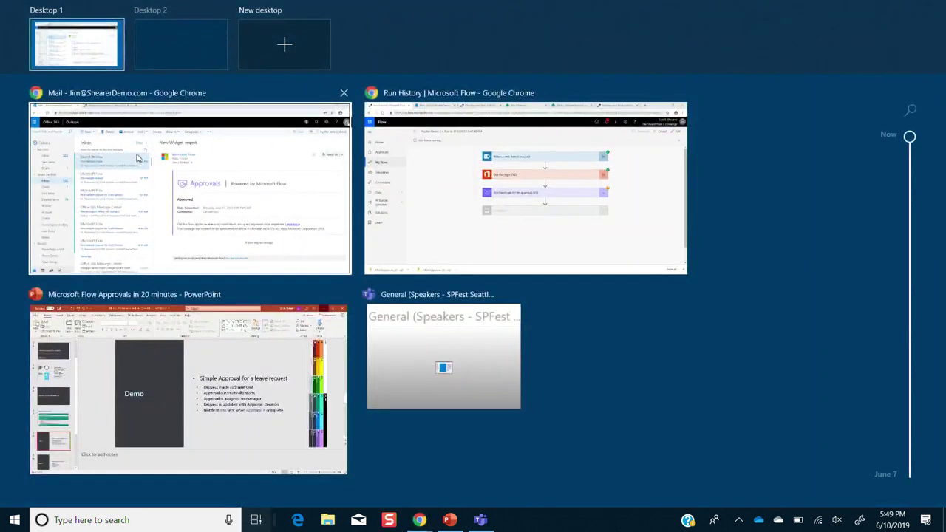
- Return to the Flow tab on Desktop 1 and list My flows, including Simple Approval Seattle
click(198, 105)
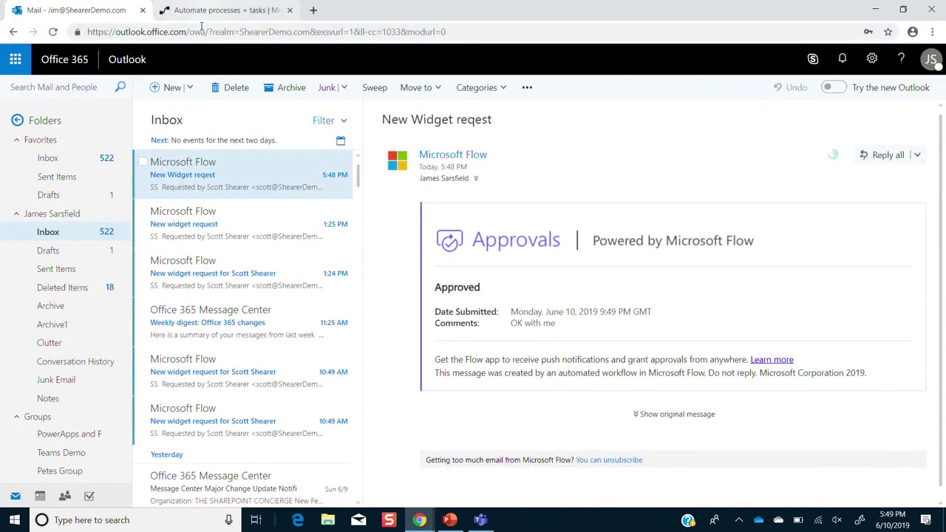
click(201, 16)
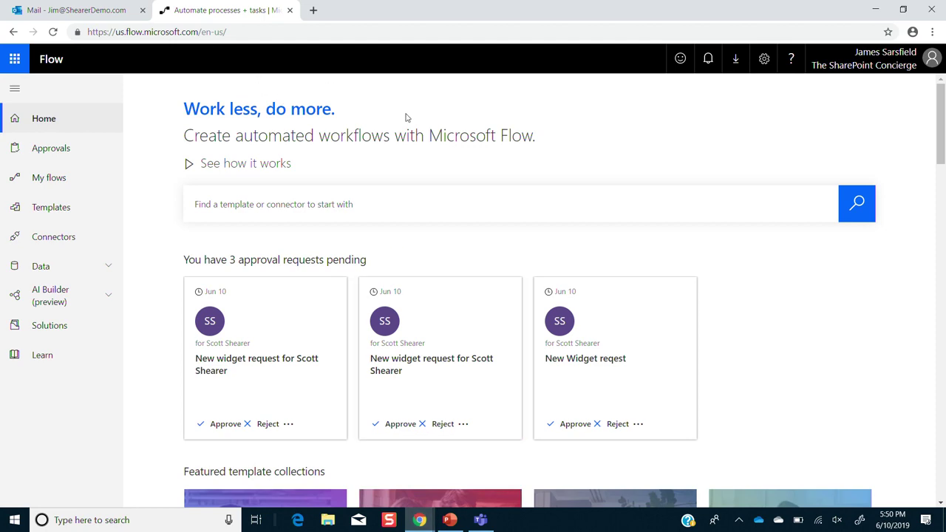
click(255, 520)
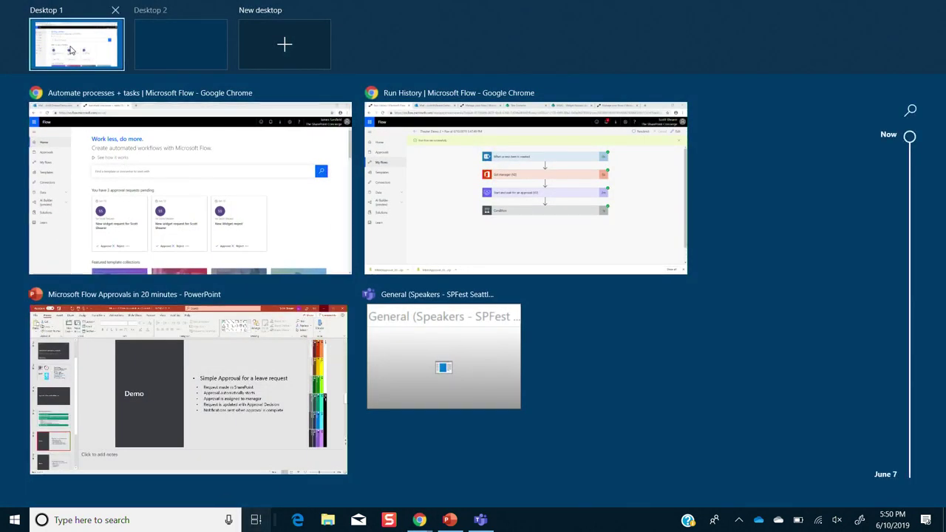
click(72, 48)
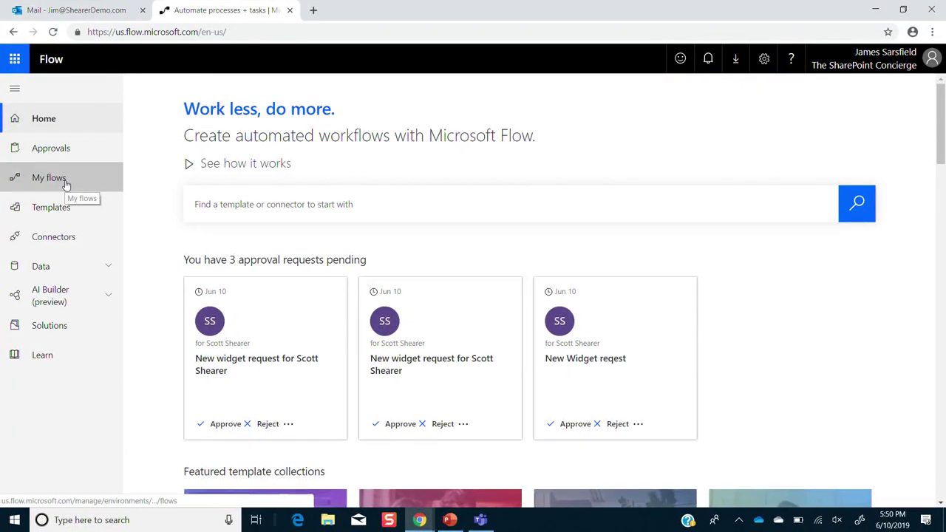
click(66, 185)
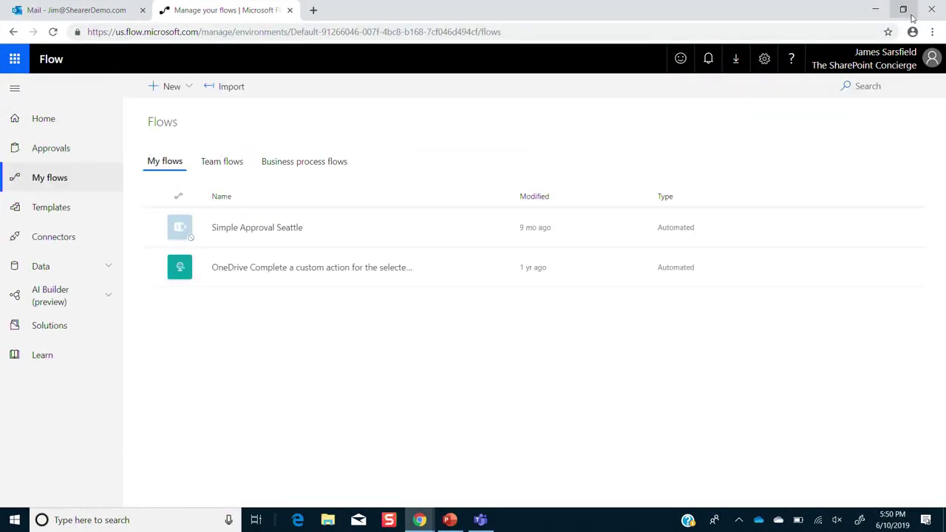
- Open flow.microsoft.com in a new Edge window and show My flows
click(296, 521)
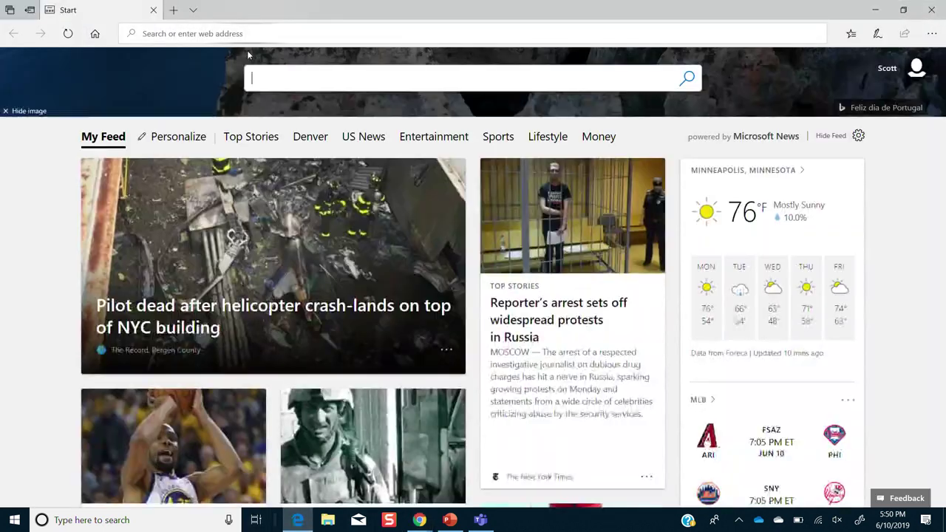
click(231, 28)
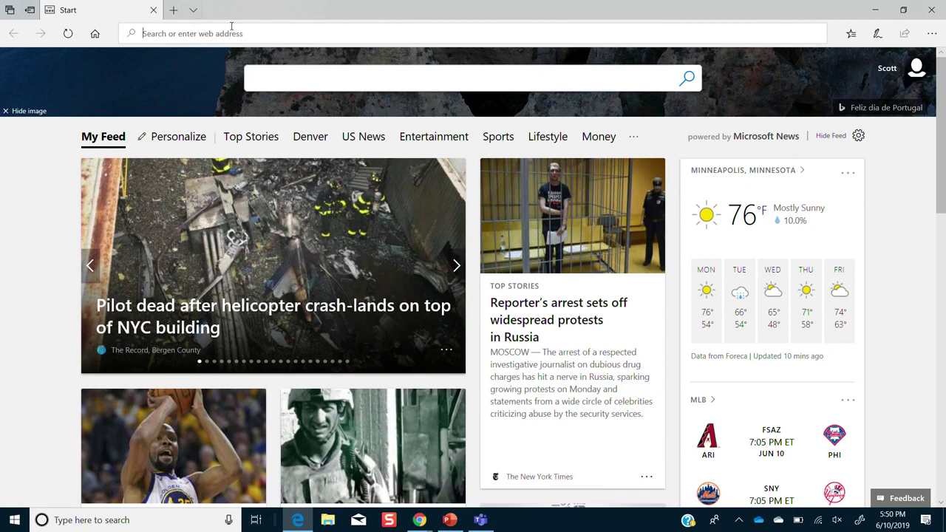
text(o)
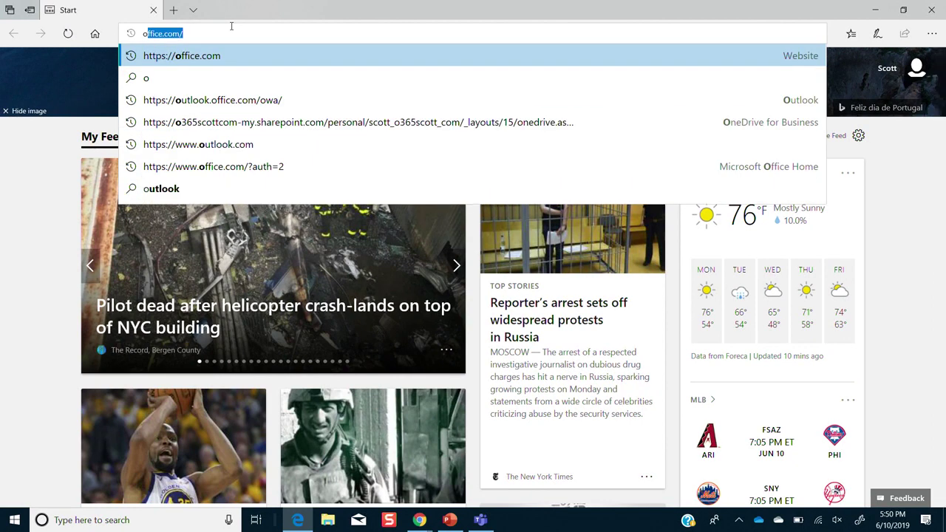
key(BackSpace)
key(BackSpace)
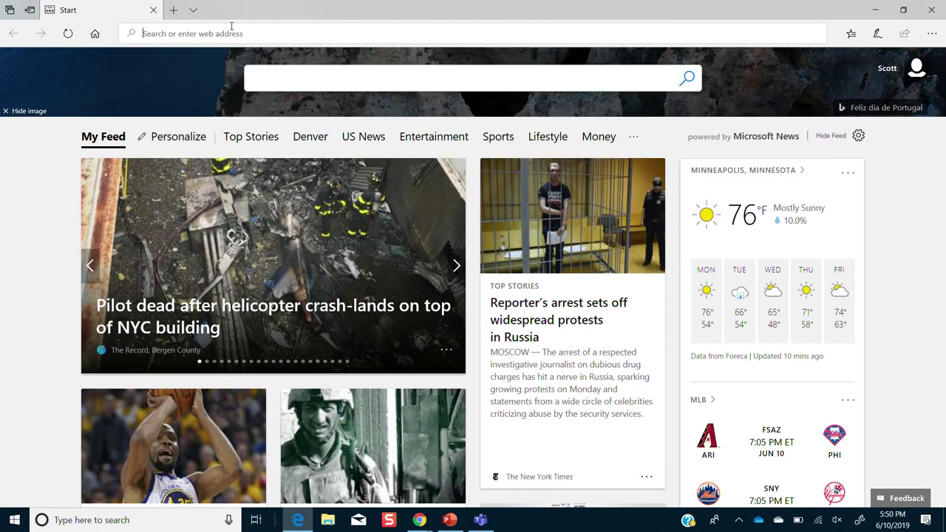
text(flo)
key(Return)
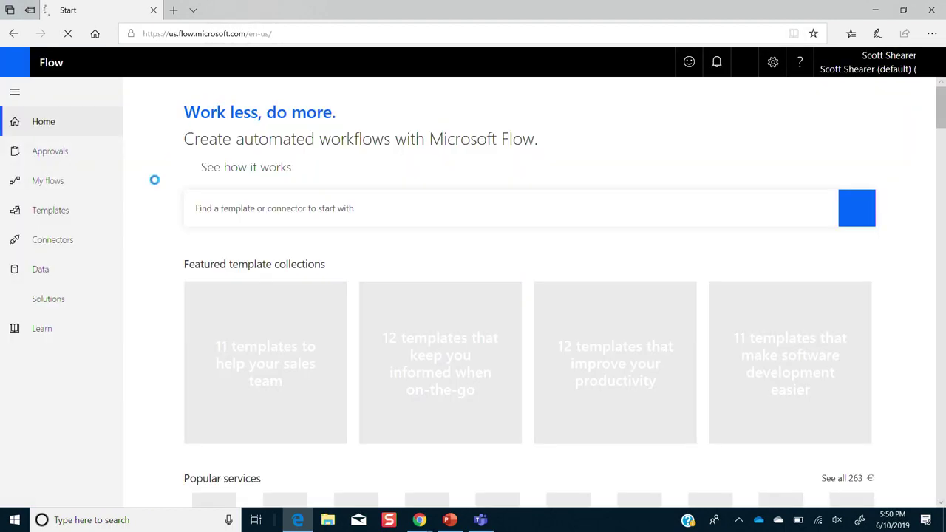
click(39, 181)
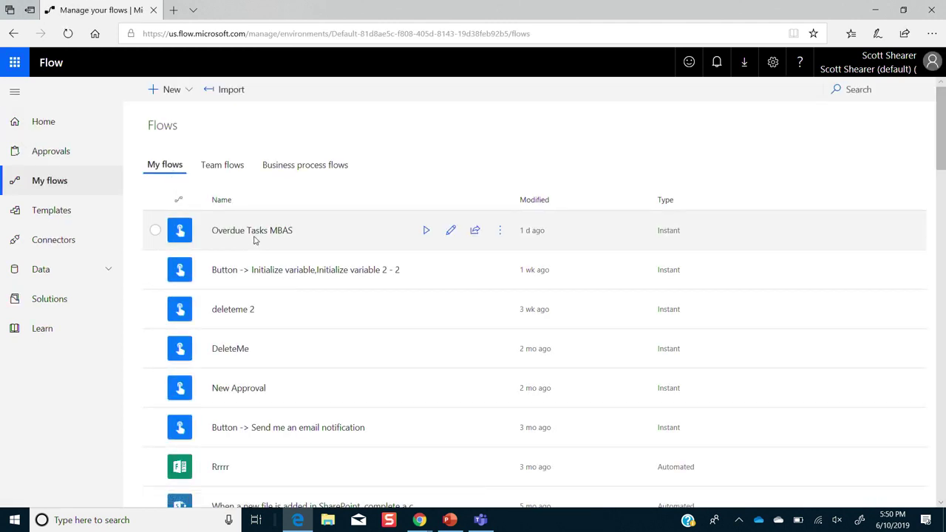
- Switch Flow to the second, non-default environment, which has no flows
click(848, 69)
click(849, 185)
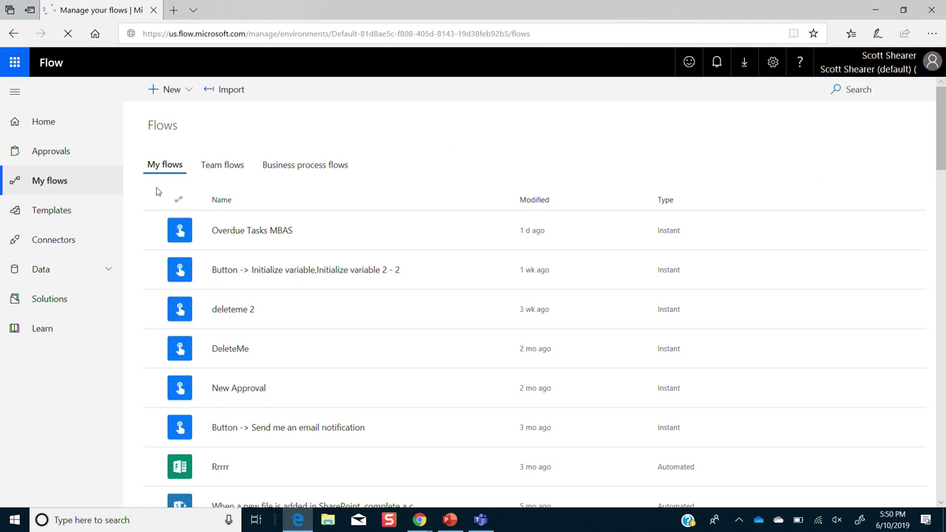
click(860, 69)
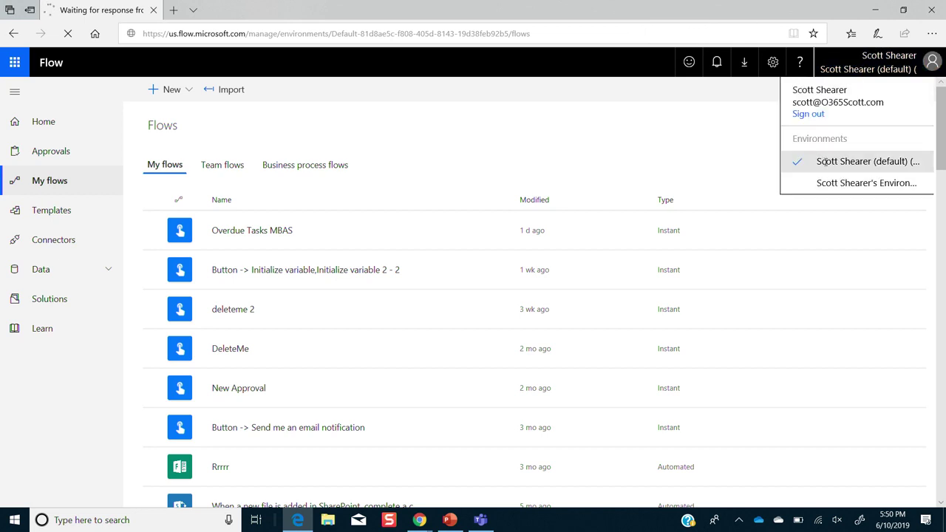
click(843, 184)
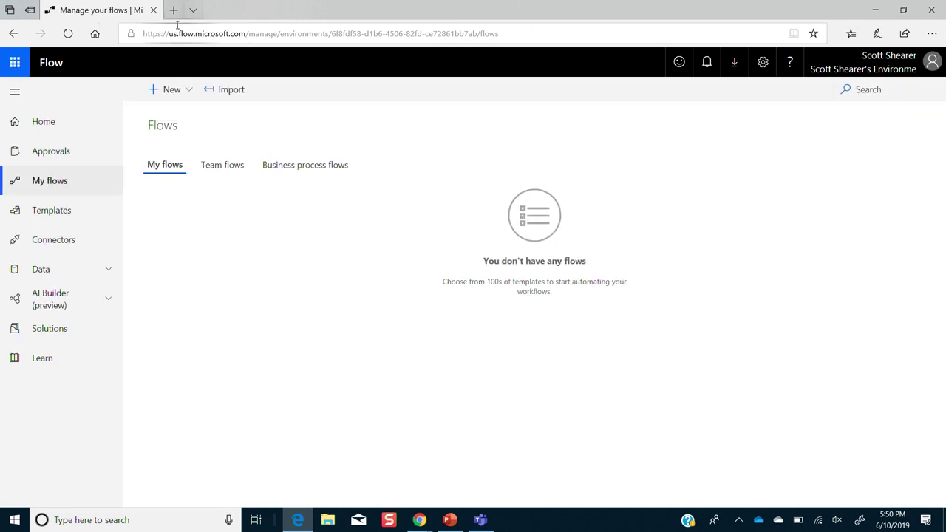
click(869, 62)
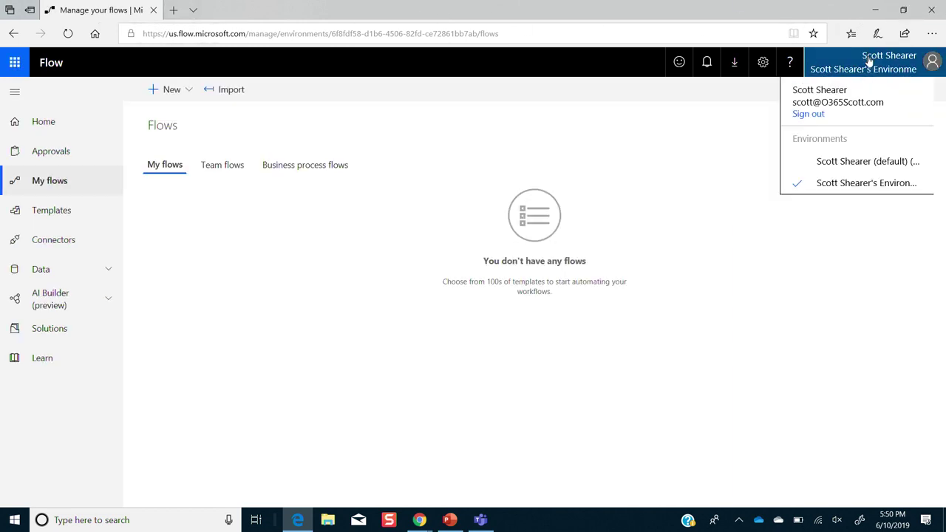
- Sign out, sign back in with the demo organisation's account and password, and open My flows
click(814, 117)
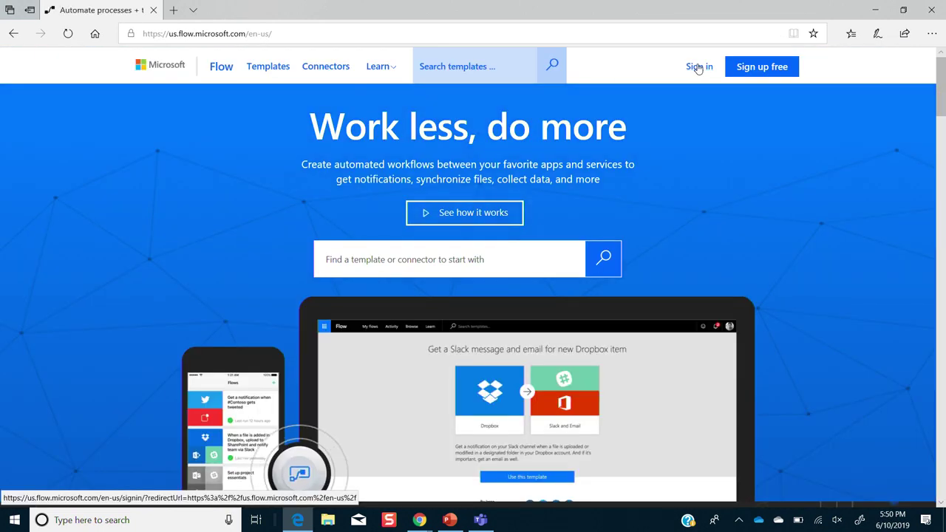
click(698, 66)
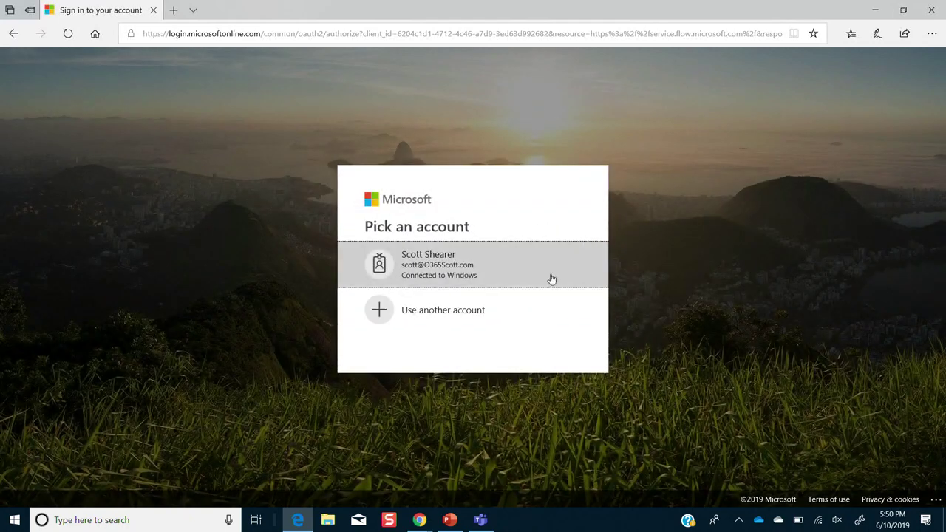
click(510, 304)
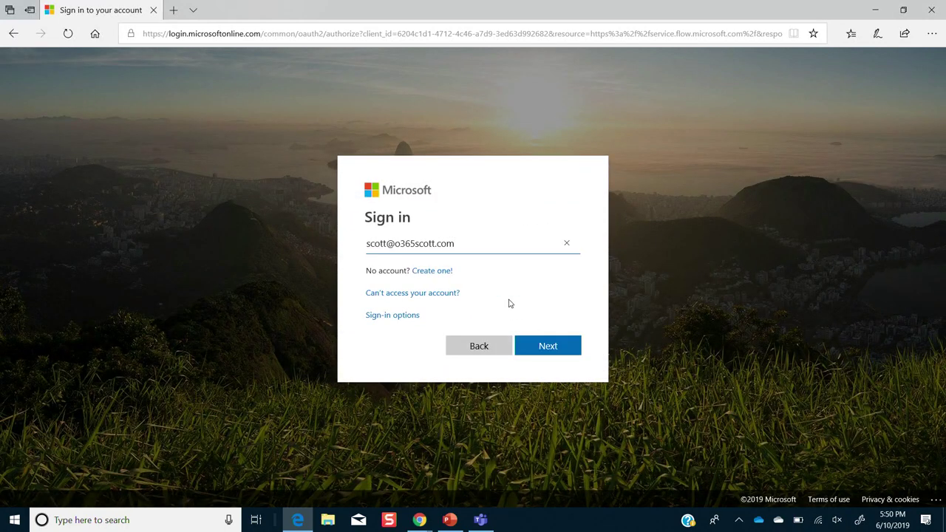
key(BackSpace)
key(BackSpace)
key(BackSpace)
key(BackSpace)
key(BackSpace)
key(BackSpace)
key(BackSpace)
key(BackSpace)
key(BackSpace)
key(BackSpace)
key(BackSpace)
key(BackSpace)
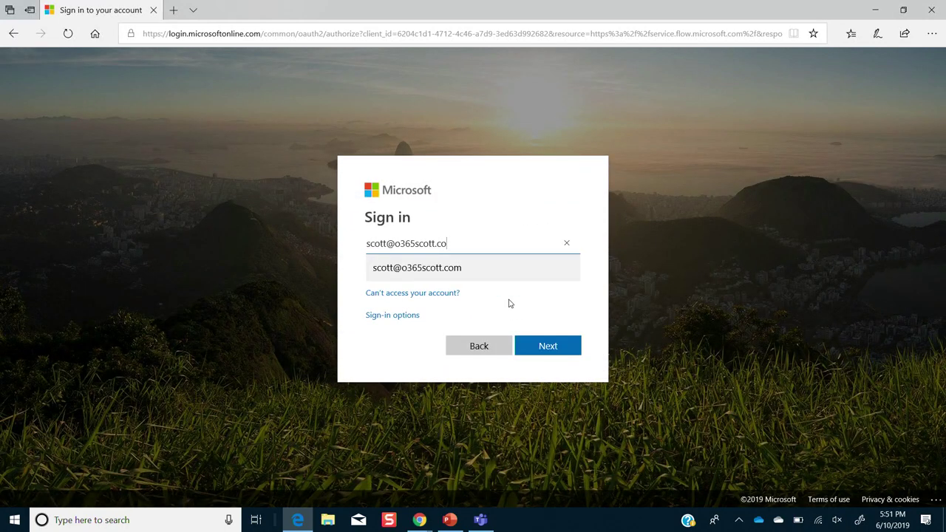
key(BackSpace)
text(shearerde)
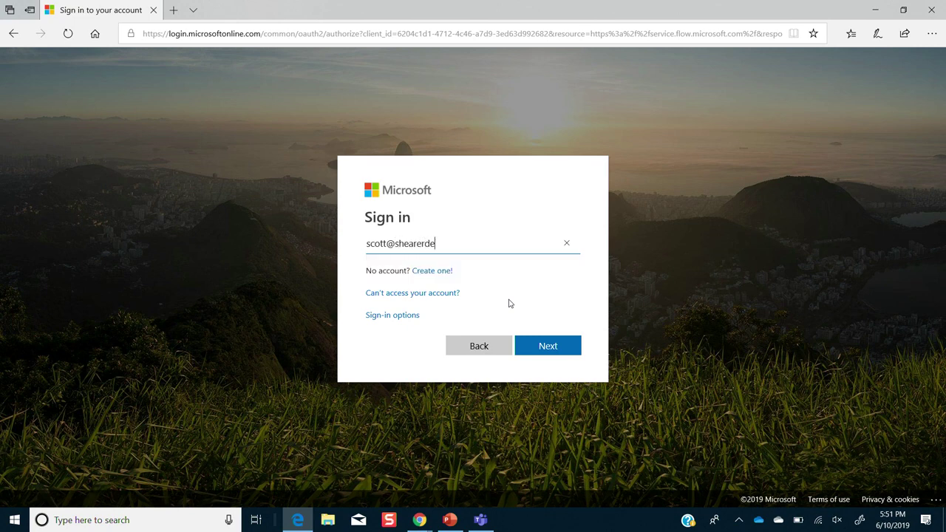
text(mo.com)
key(Return)
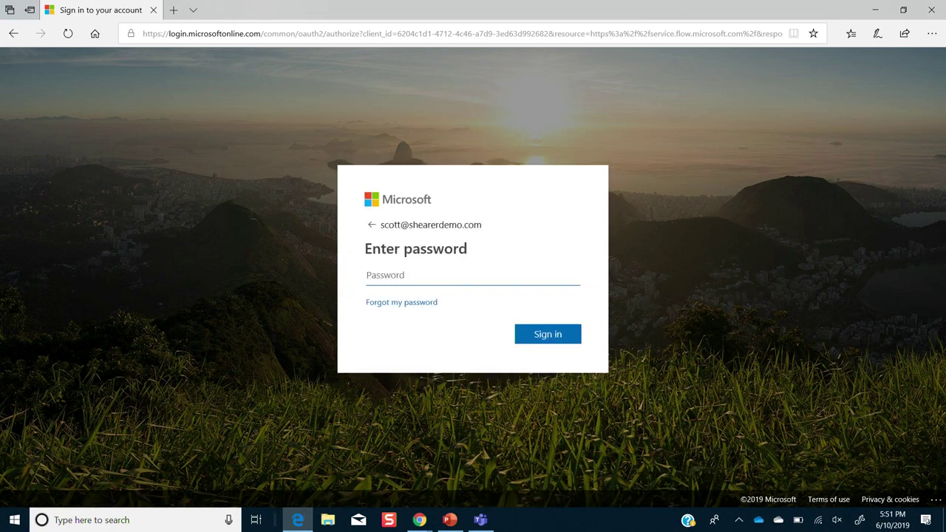
text(•••••••••)
key(Return)
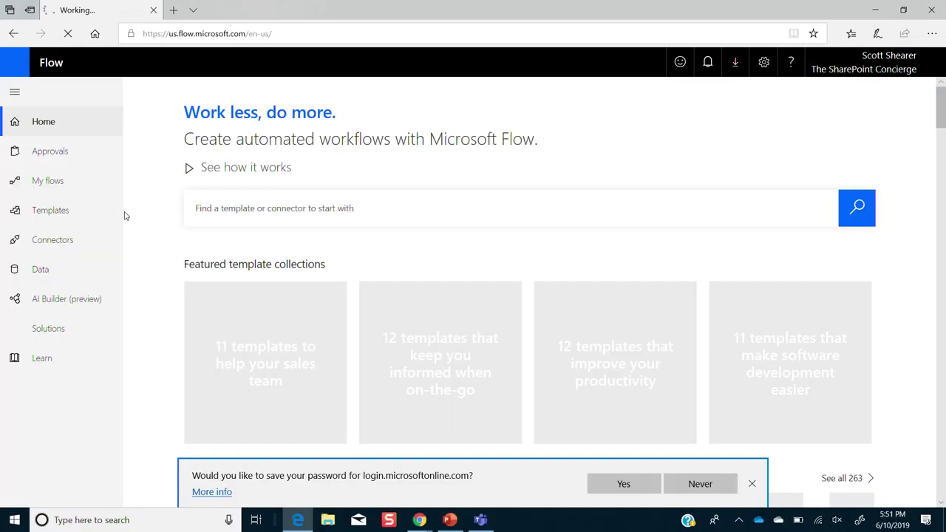
click(77, 190)
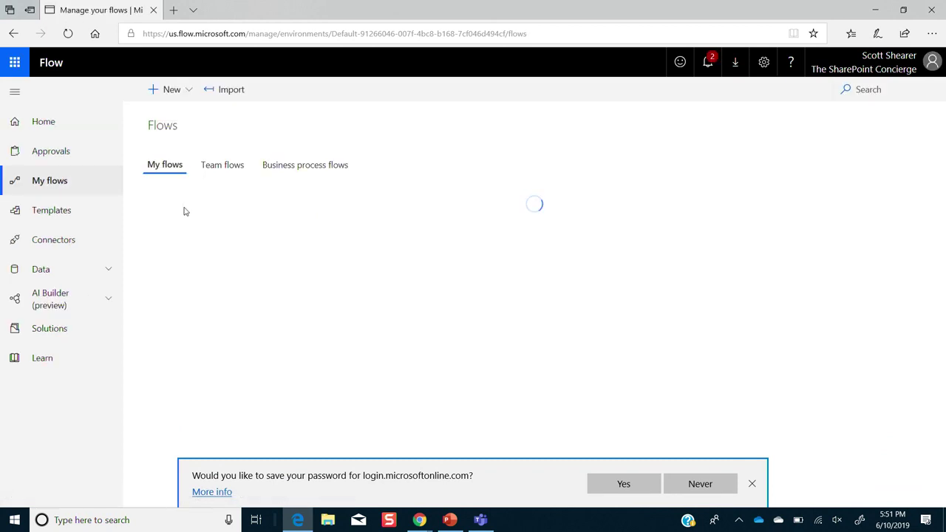
- Inspect Theater Demo 2's succeeded run, whose approval step recorded Approve, then return to My flows
click(239, 231)
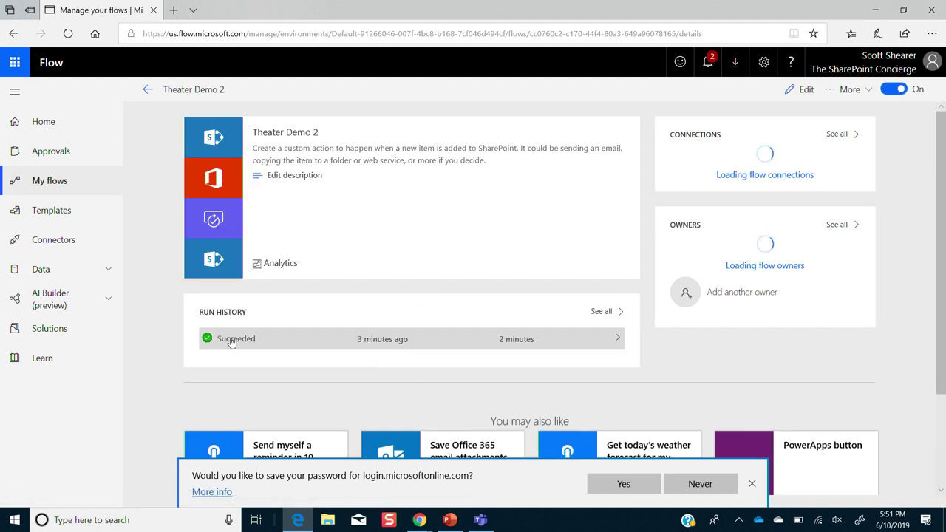
click(231, 341)
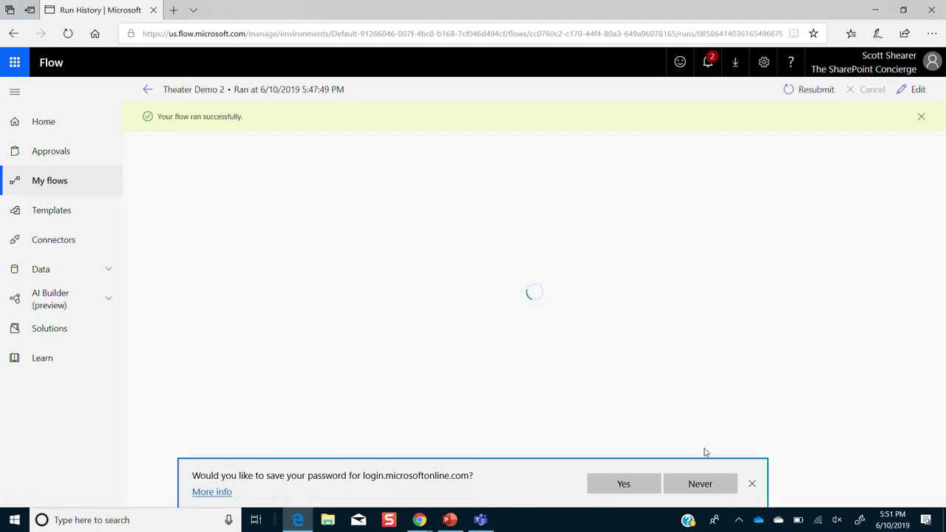
click(752, 485)
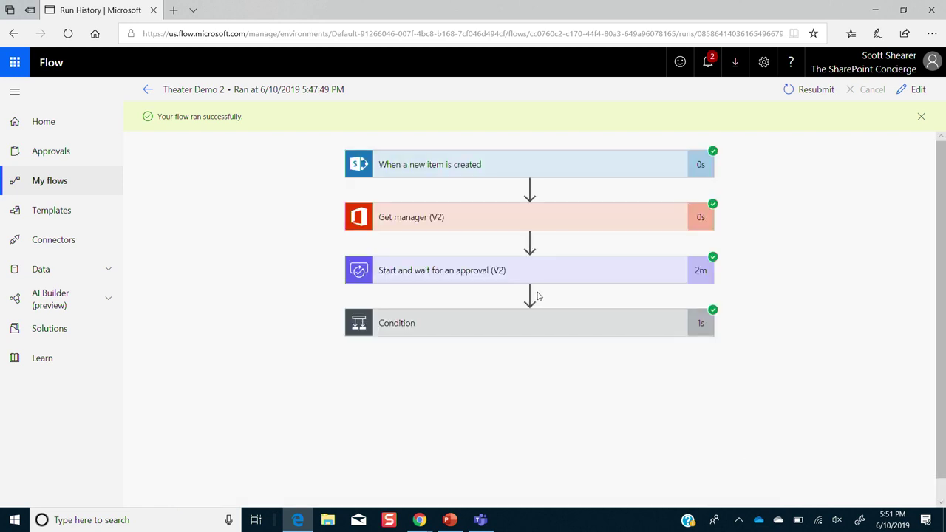
click(542, 329)
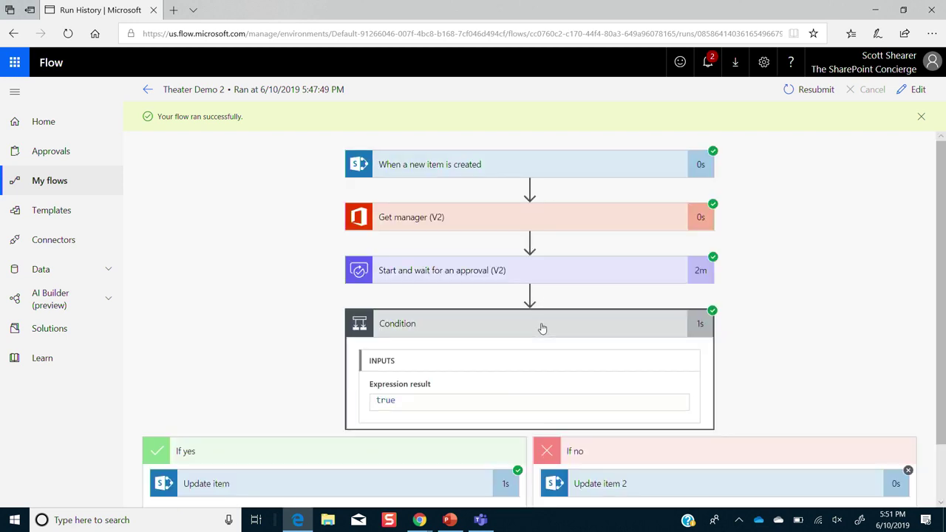
click(536, 270)
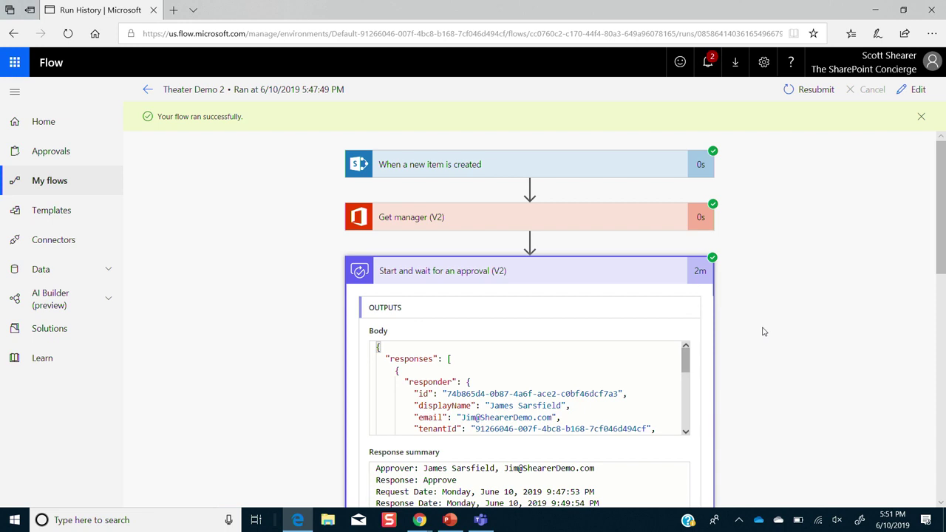
click(35, 182)
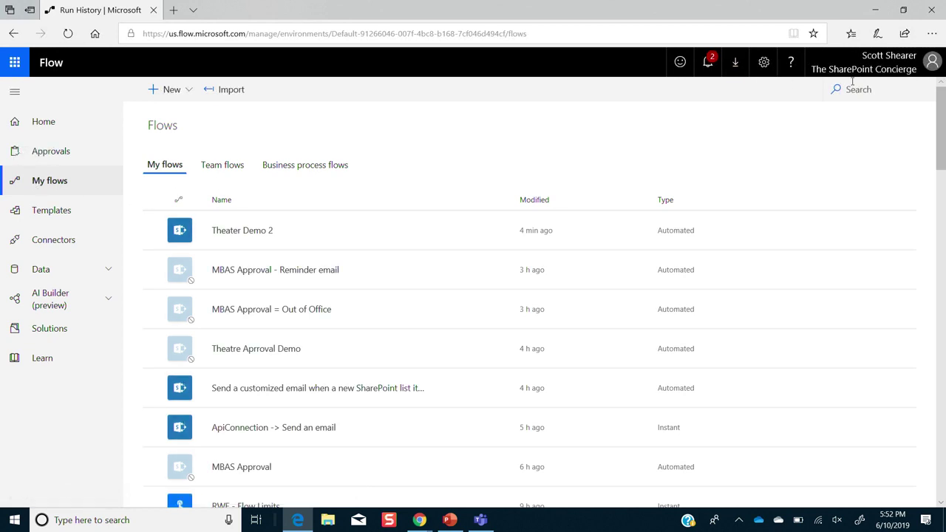
- Search 'mbas', edit MBAS Approval = Out of Office, and expand its varApprover String variable step
click(850, 90)
text(mbas)
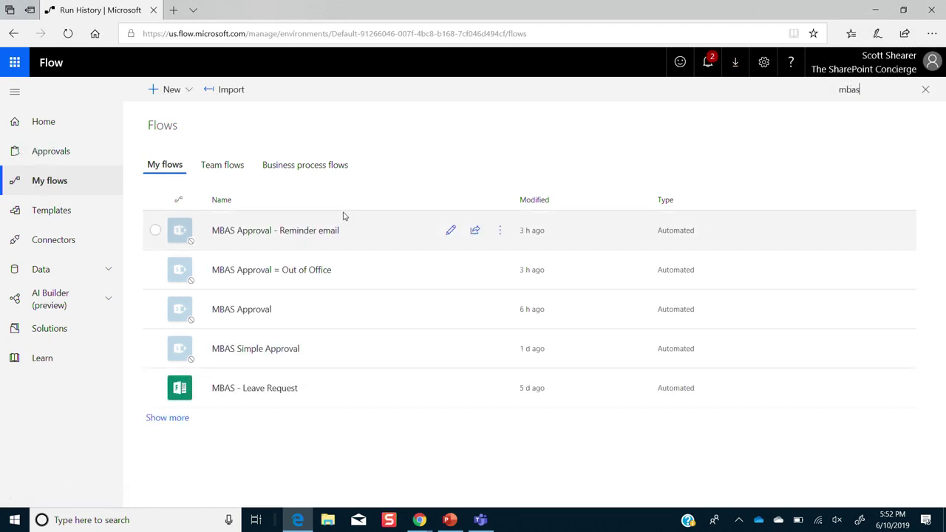
click(269, 267)
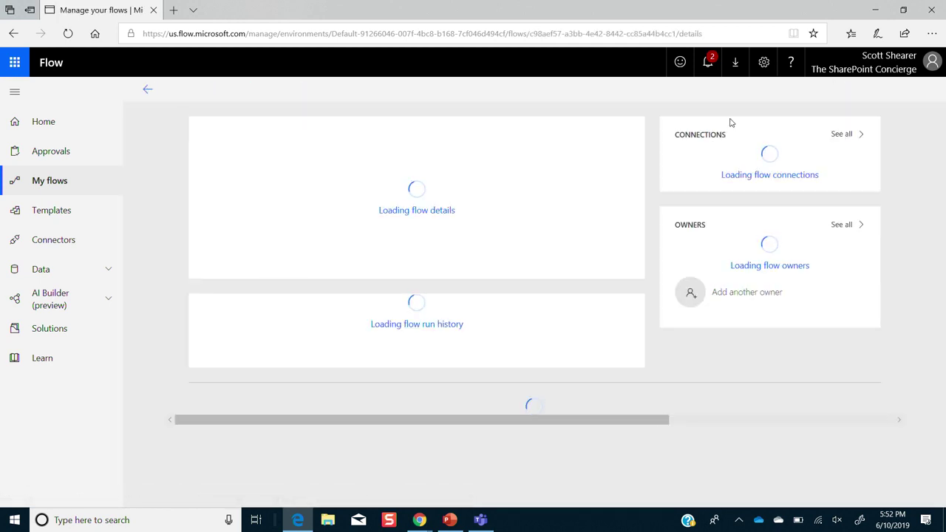
click(803, 91)
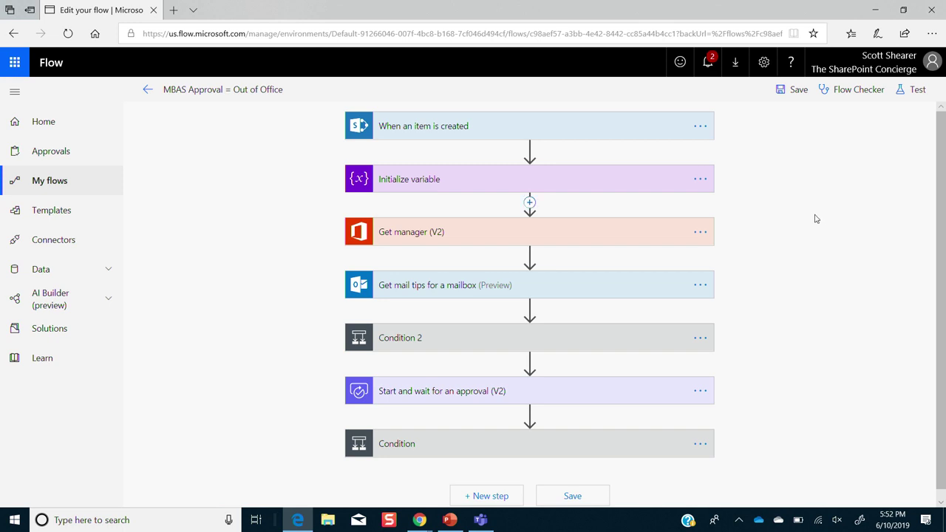
click(601, 177)
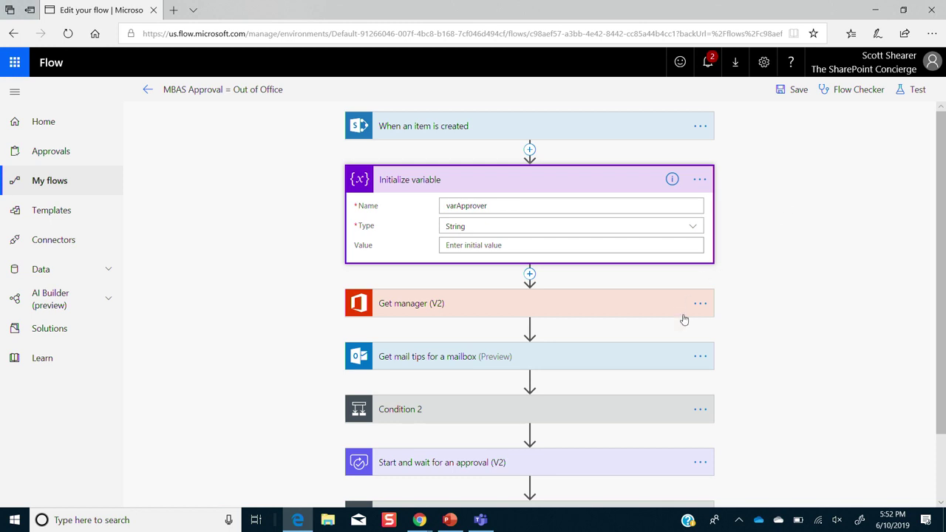
- Inspect the mail tips step's Mail address and Condition 2's Message equals null test
click(598, 364)
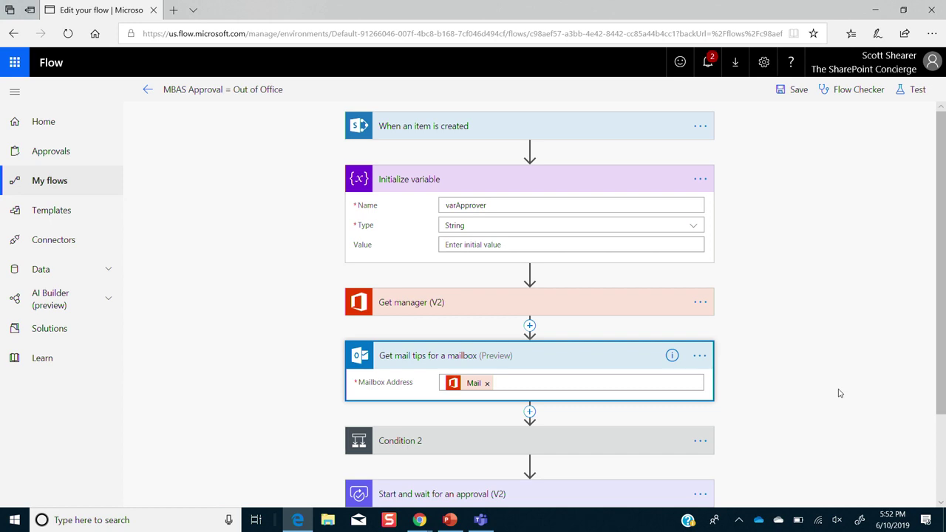
scroll(838, 394, down, 3)
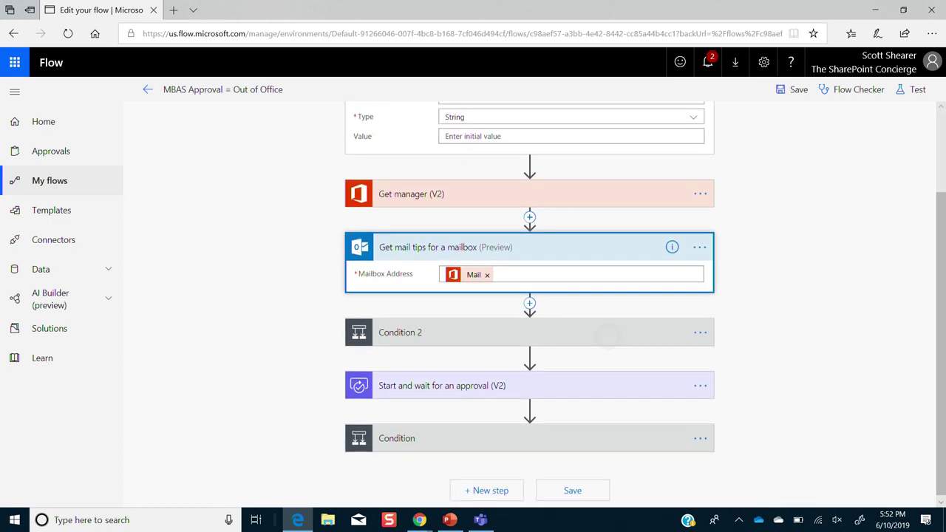
click(608, 337)
scroll(607, 336, down, 1)
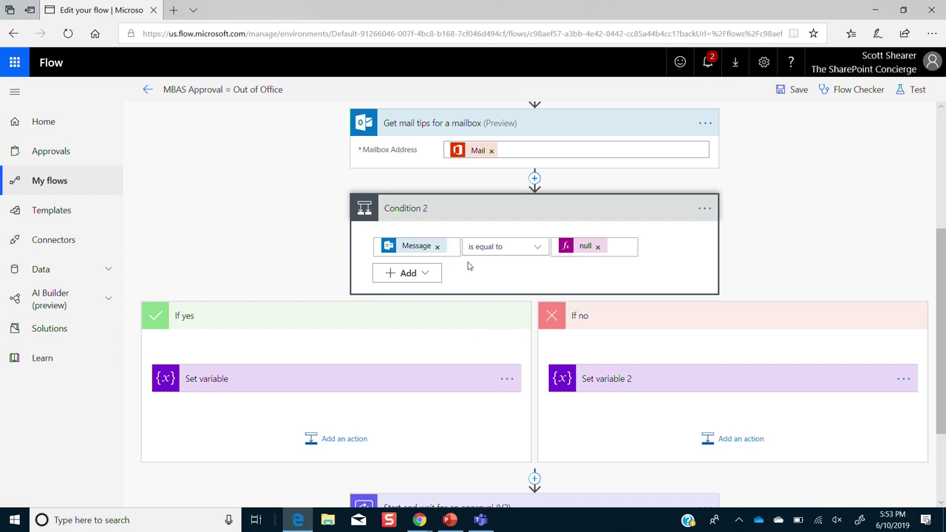
click(458, 245)
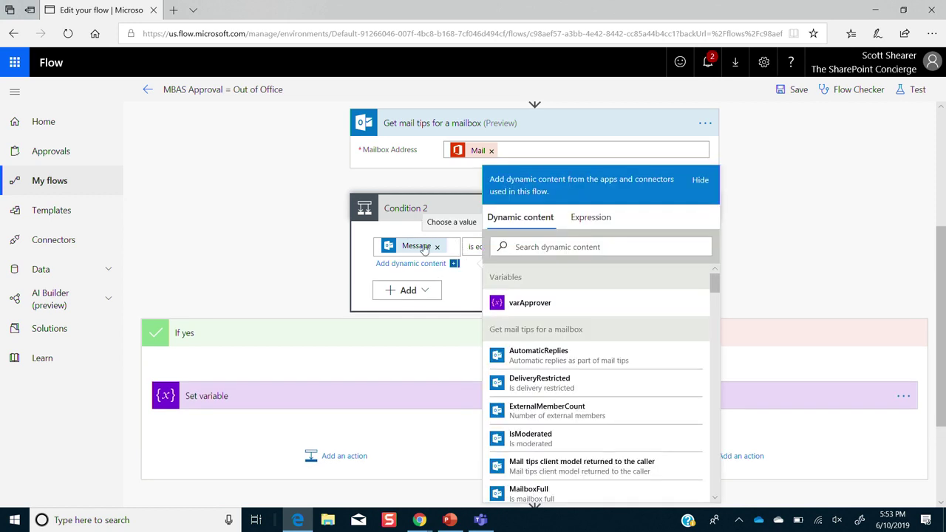
scroll(595, 443, down, 15)
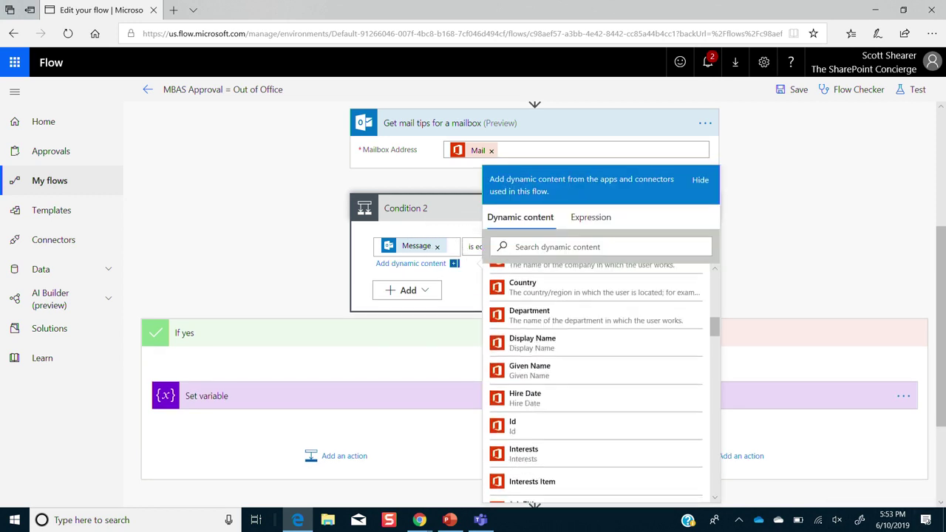
scroll(595, 385, down, 10)
scroll(595, 385, up, 10)
scroll(595, 384, up, 5)
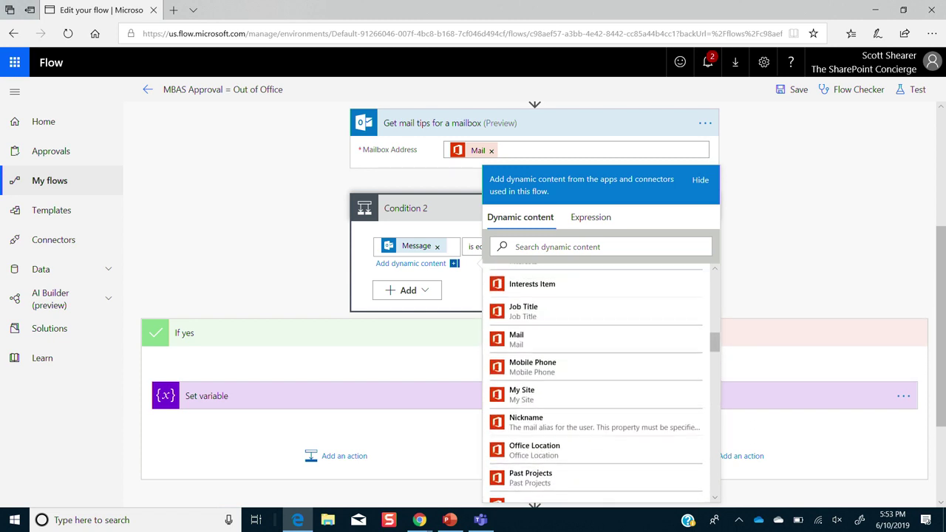
scroll(595, 385, up, 5)
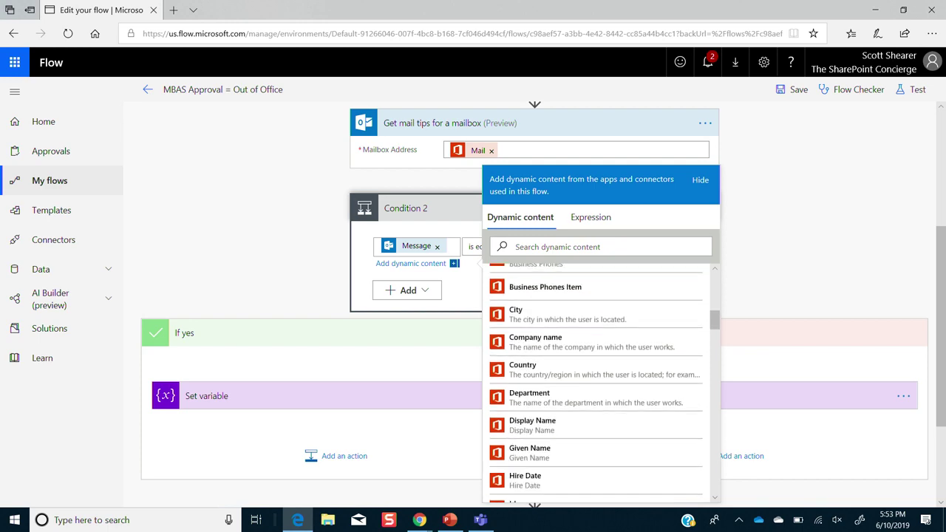
scroll(595, 385, down, 20)
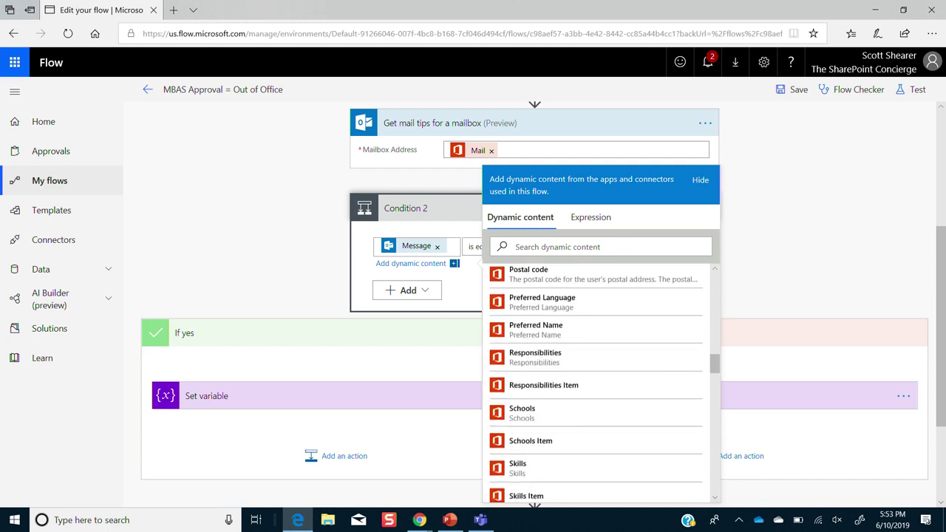
scroll(595, 384, down, 20)
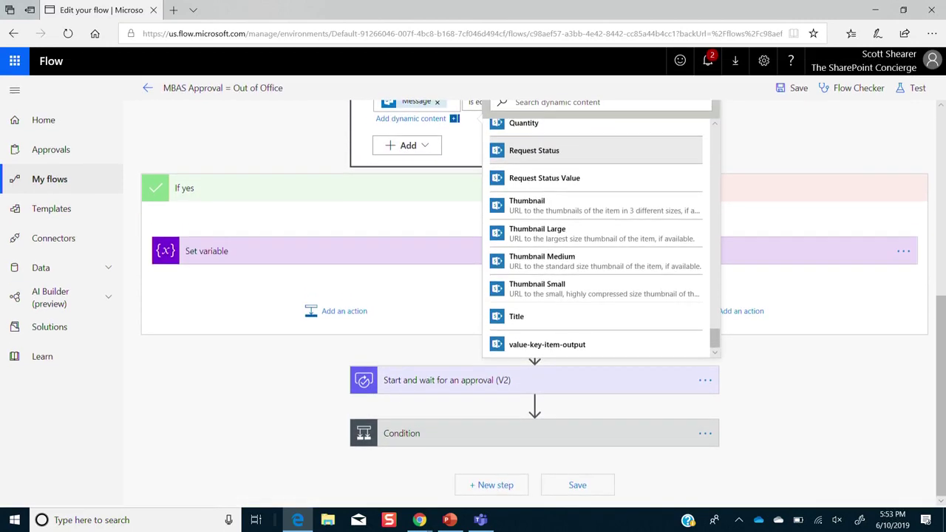
scroll(595, 236, up, 5)
scroll(651, 303, up, 15)
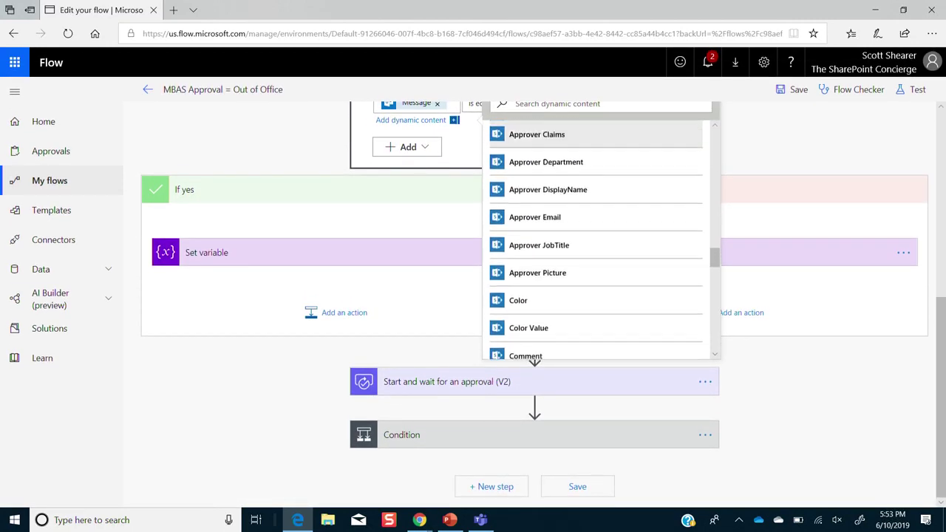
scroll(595, 236, up, 15)
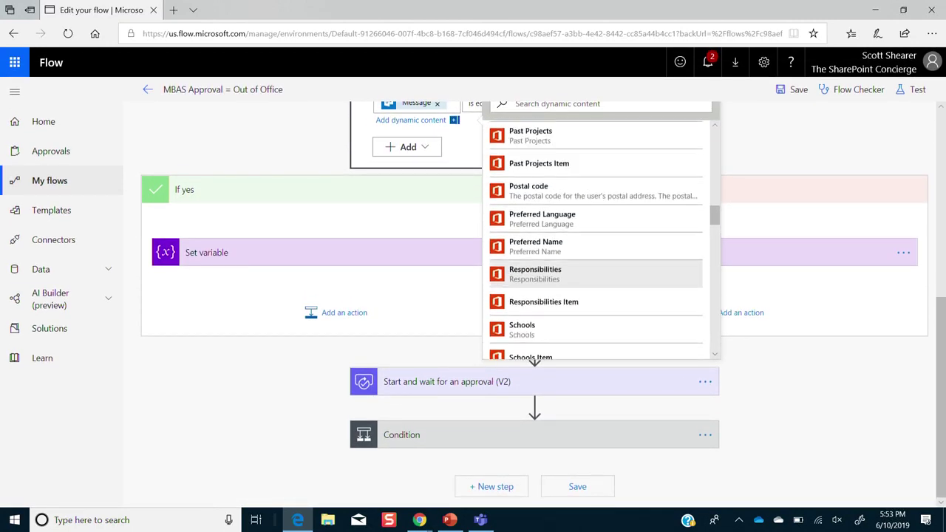
scroll(595, 237, up, 15)
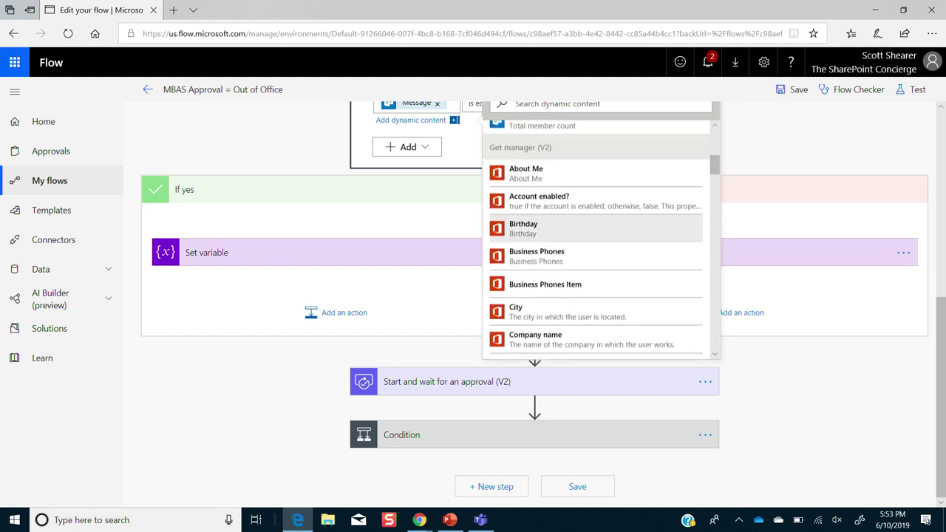
scroll(595, 236, up, 10)
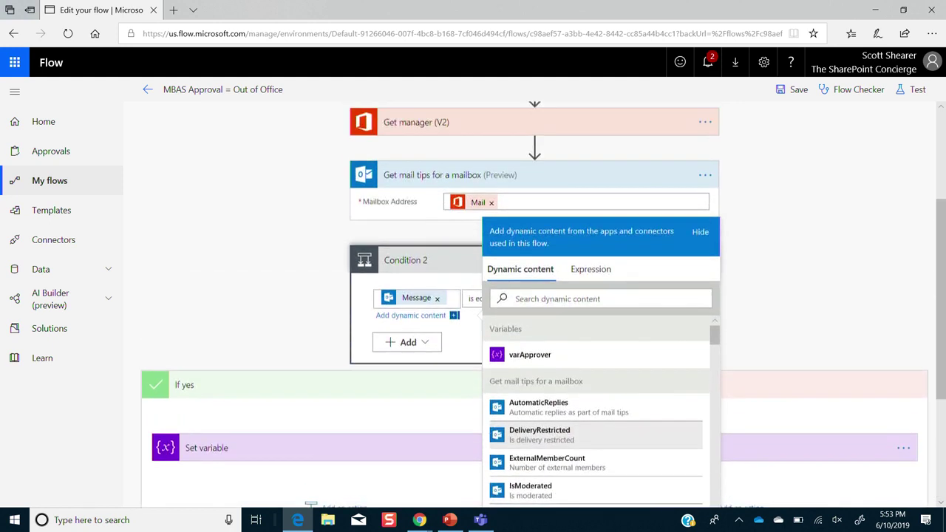
click(808, 271)
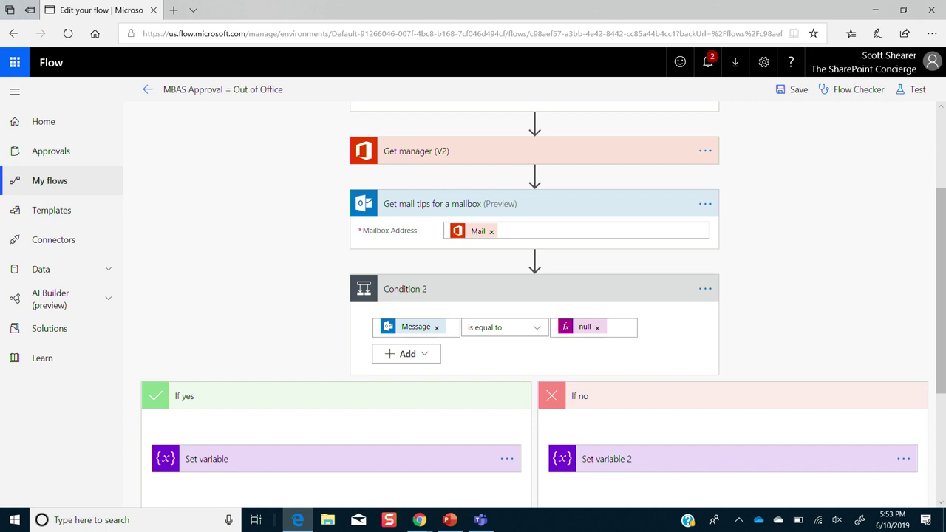
scroll(534, 296, down, 2)
- Expand Set variable and Set variable 2 to show varApprover's values for the yes and no branches
click(337, 339)
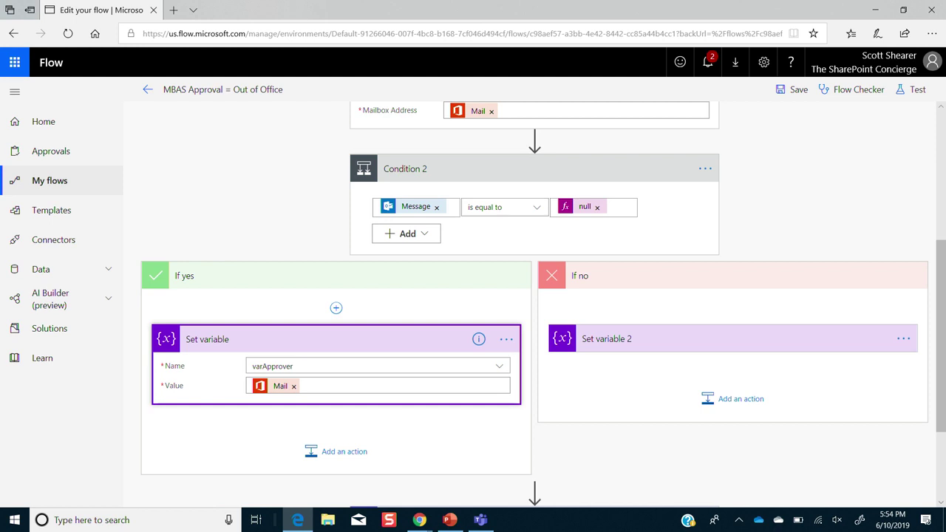
click(757, 329)
scroll(544, 304, down, 1)
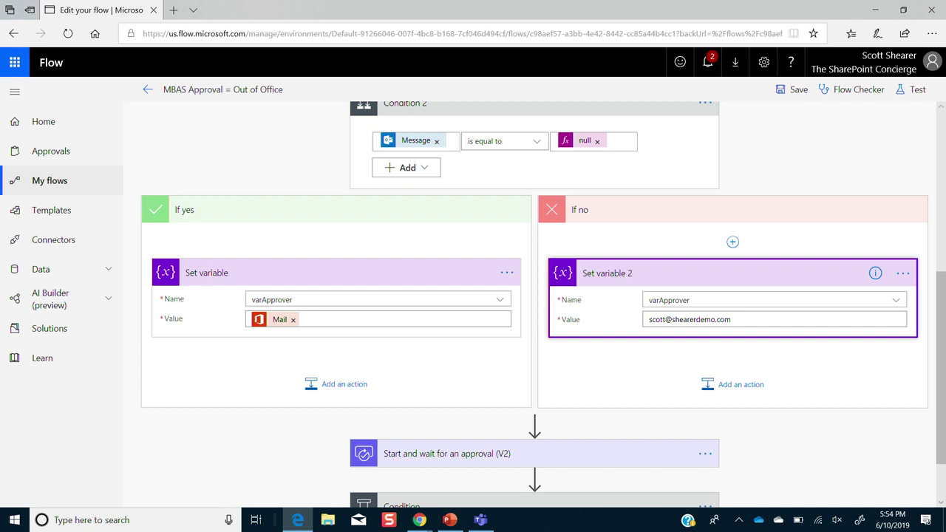
scroll(532, 295, down, 1)
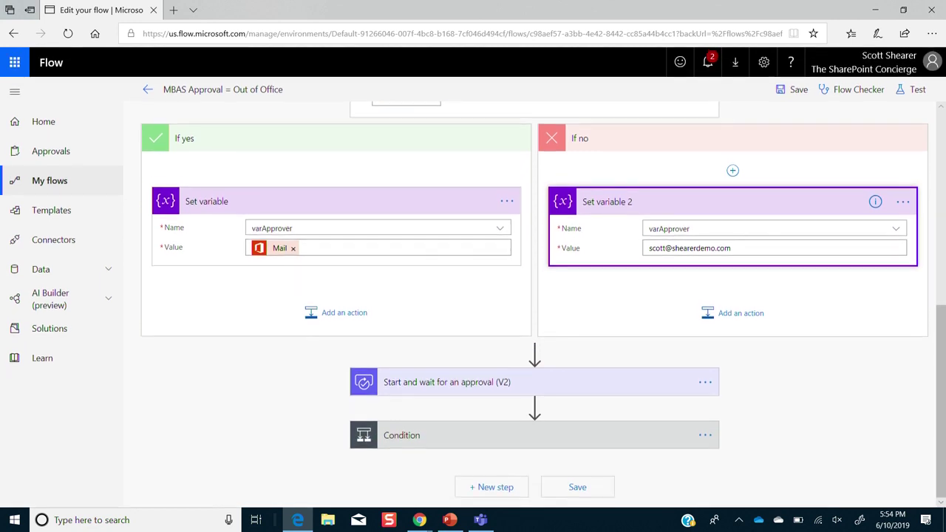
- Show the approval step's assignee, then go to My flows and open MBAS Approval - Reminder email
click(473, 378)
scroll(532, 295, down, 2)
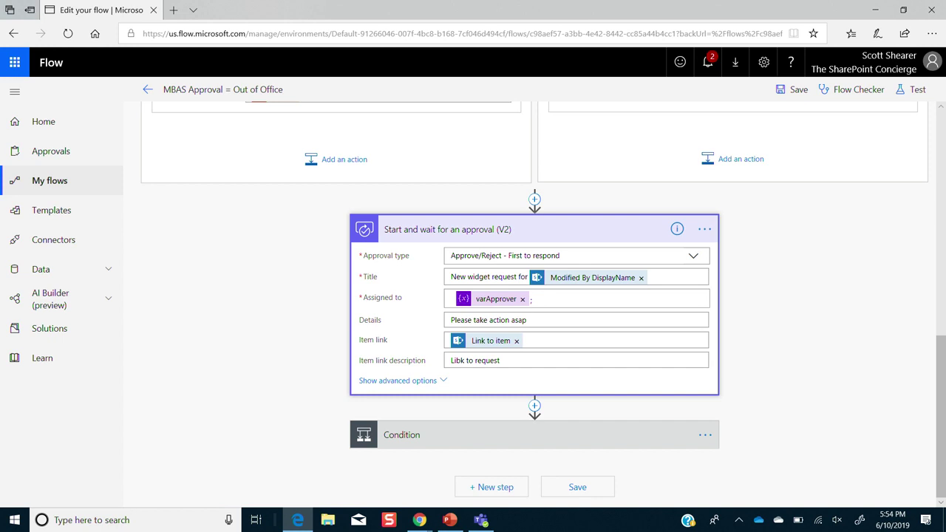
click(89, 185)
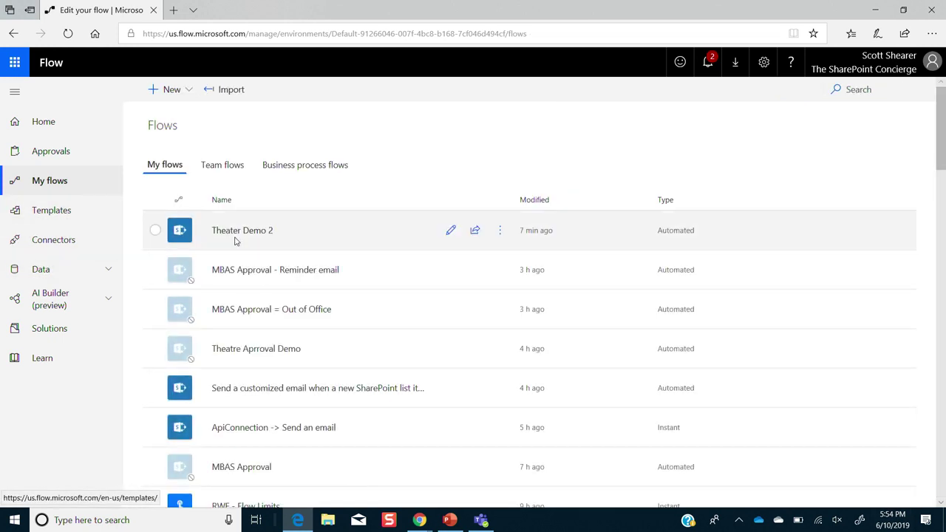
click(300, 275)
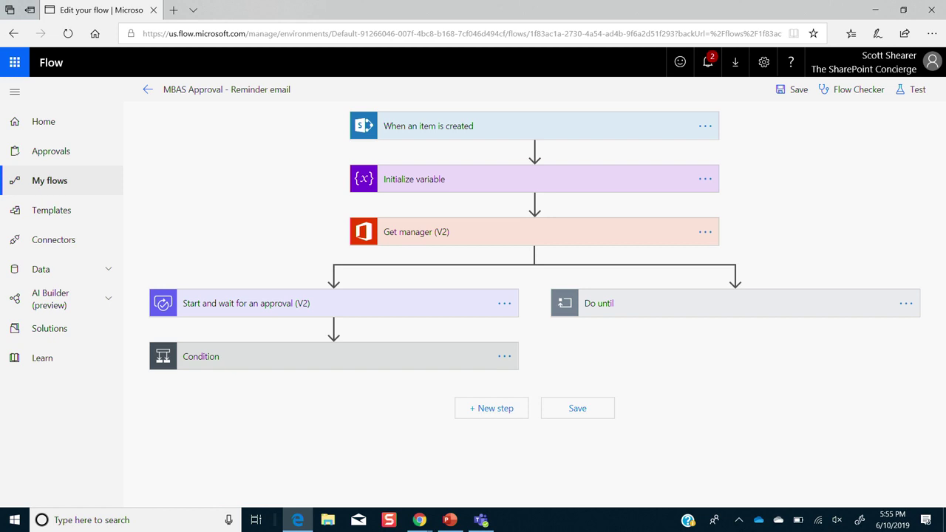
- Show varAction's type and starting value, then expand the Outcome-equals-Approve condition
click(502, 187)
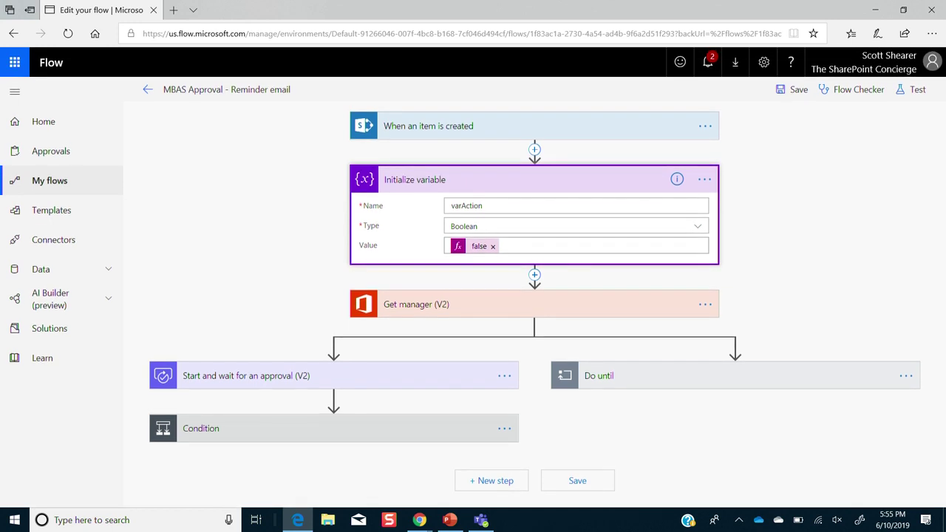
click(351, 432)
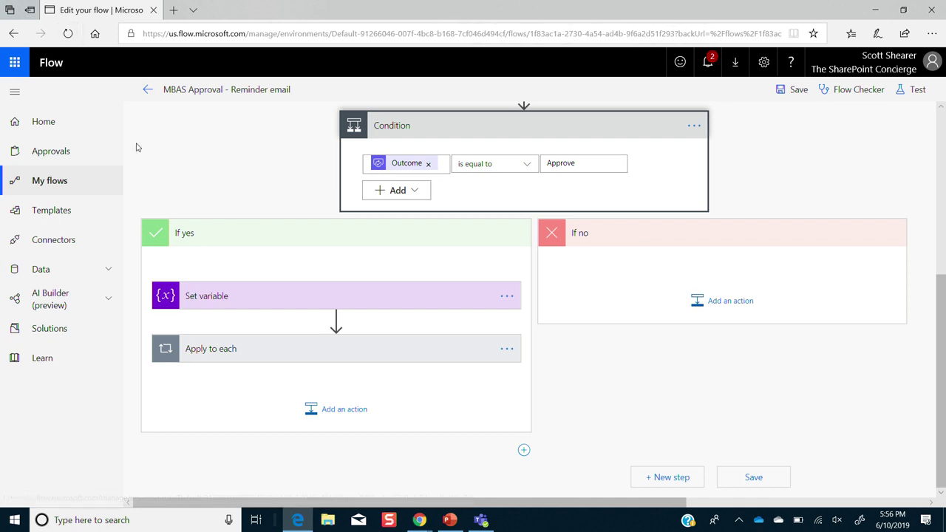
- Show the value varAction gets when approved, then scroll right to the parallel Do until loop
click(291, 300)
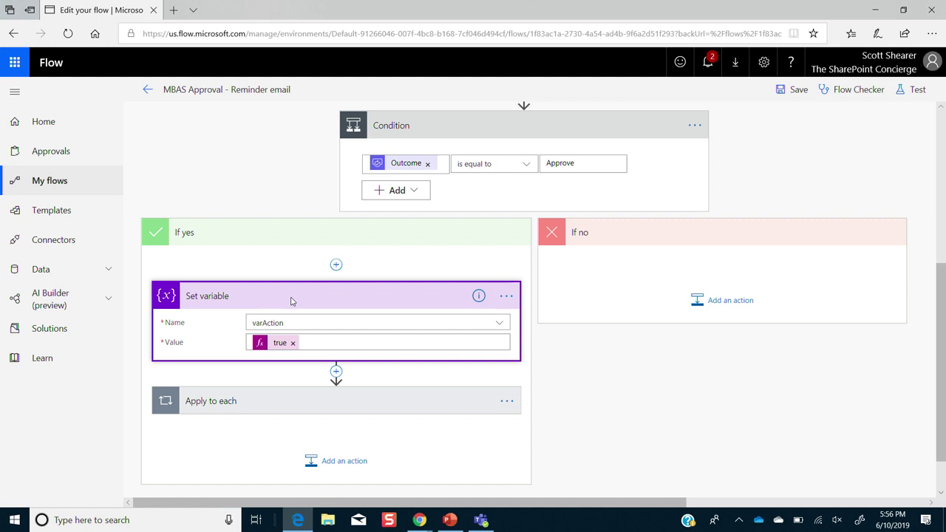
scroll(292, 301, up, 3)
scroll(528, 295, right, 4)
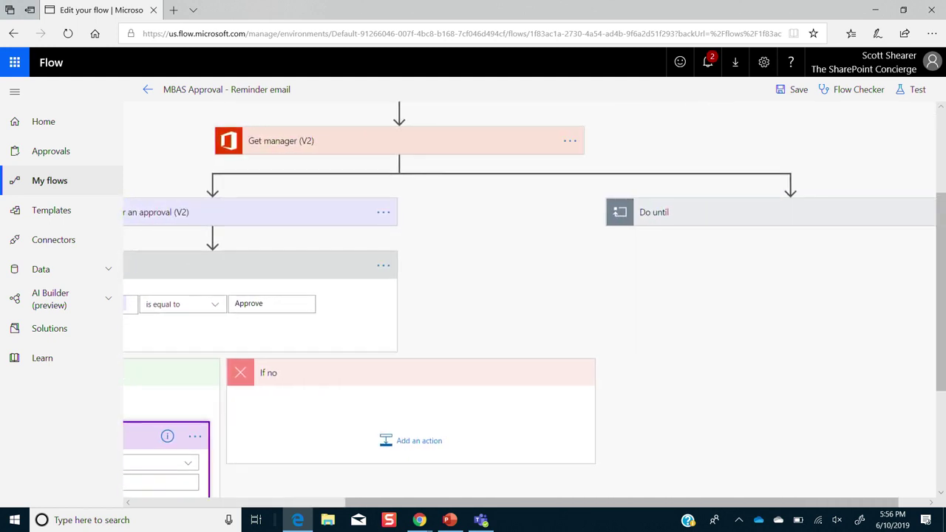
scroll(529, 296, right, 1)
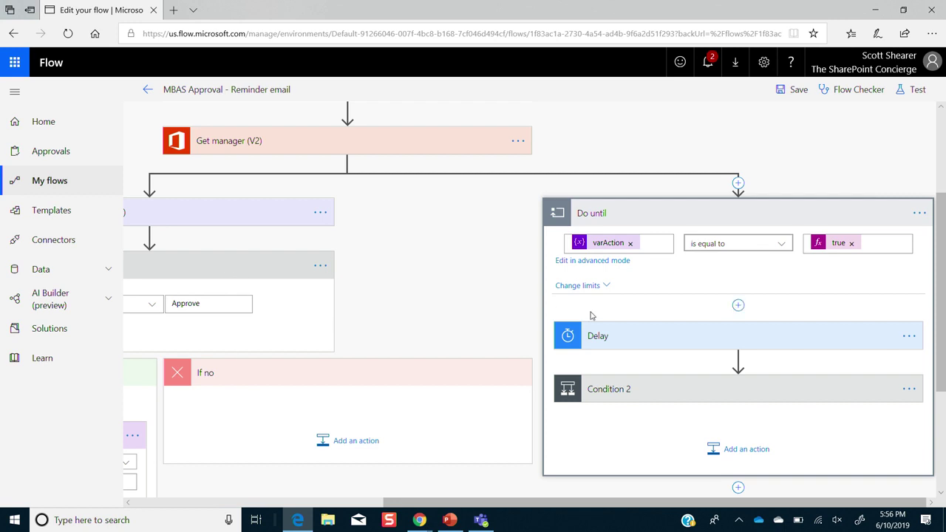
- Expand Delay and Condition 2 to show the reminder email, then open Theater Demo 2 from My flows
click(611, 339)
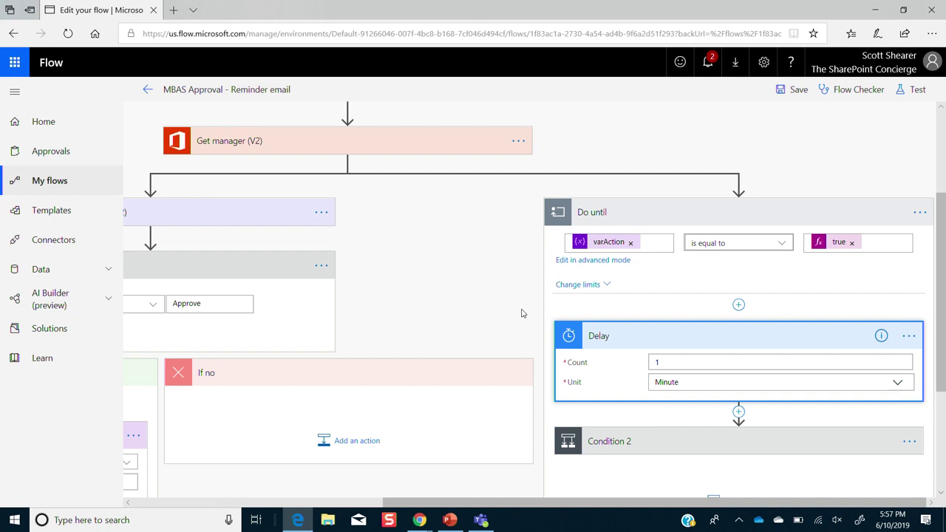
click(650, 442)
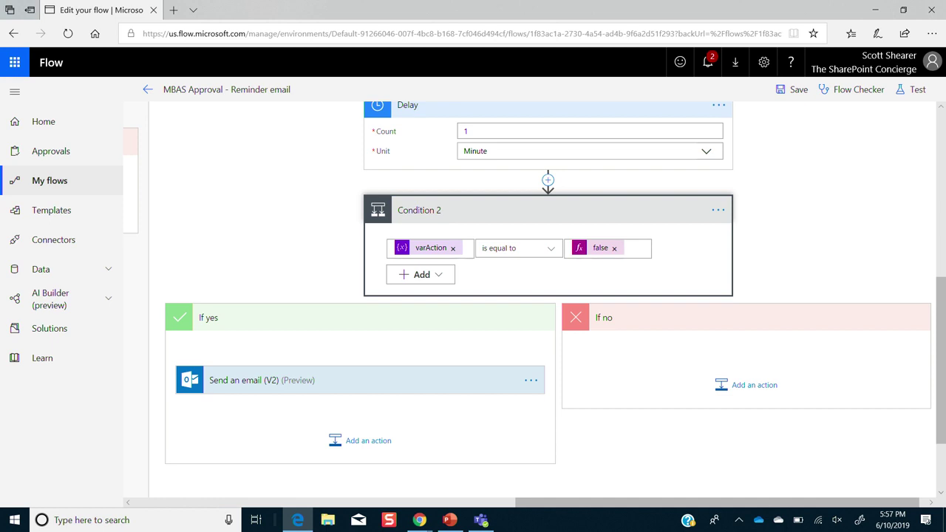
click(49, 180)
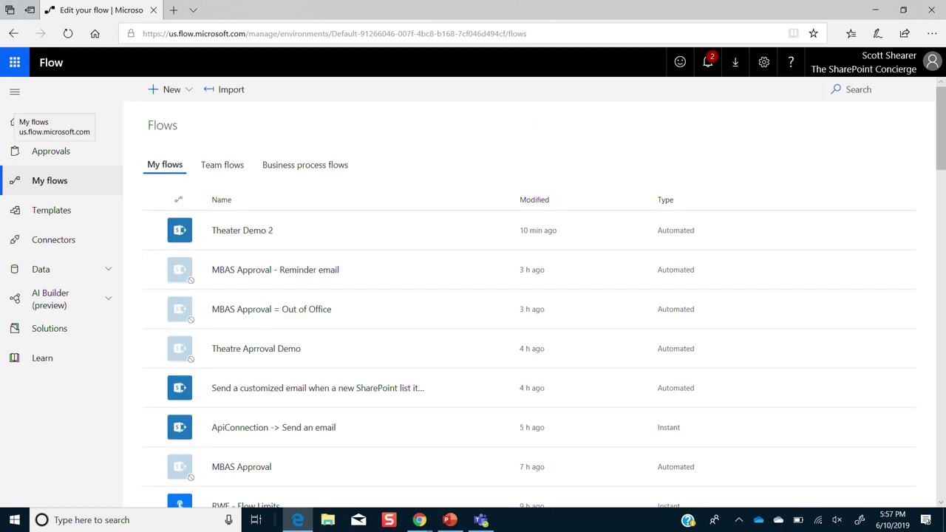
click(248, 231)
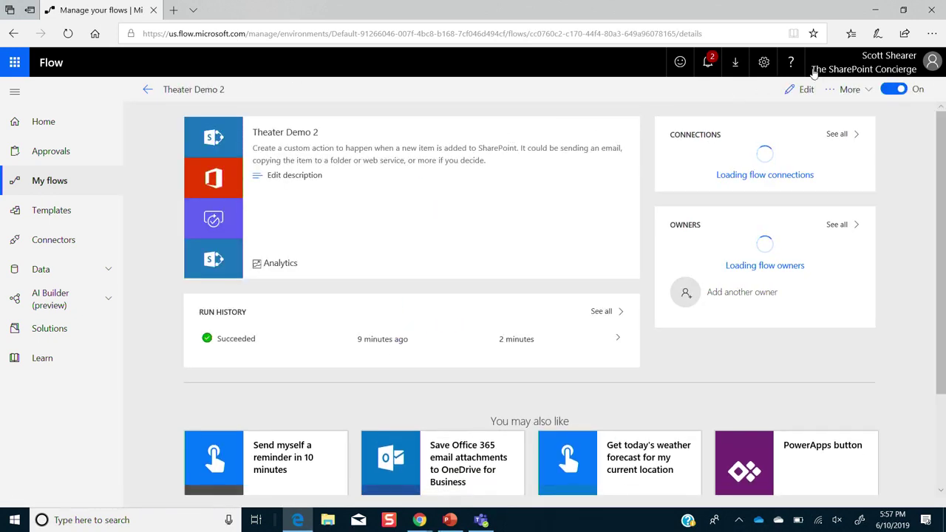
- Edit Theater Demo 2, show the approval step's empty Timeout duration setting, then switch to PowerPoint
click(806, 89)
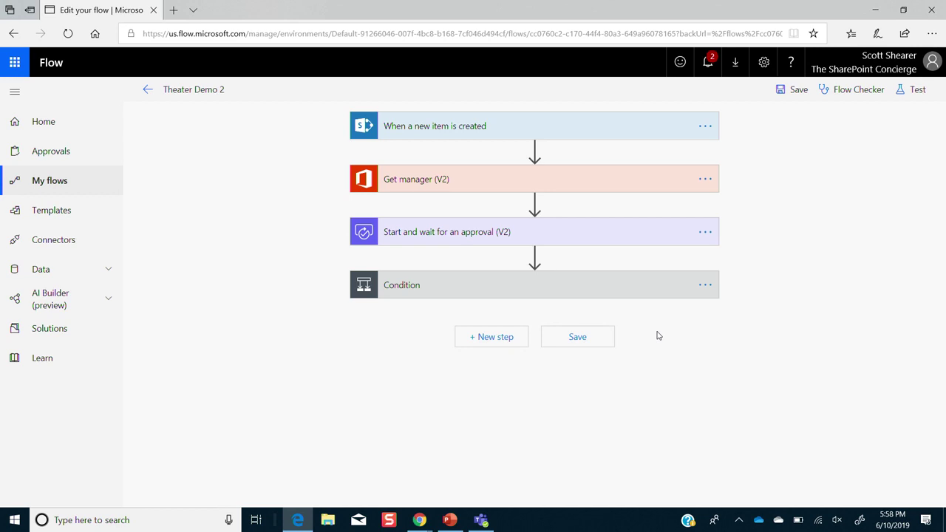
click(708, 234)
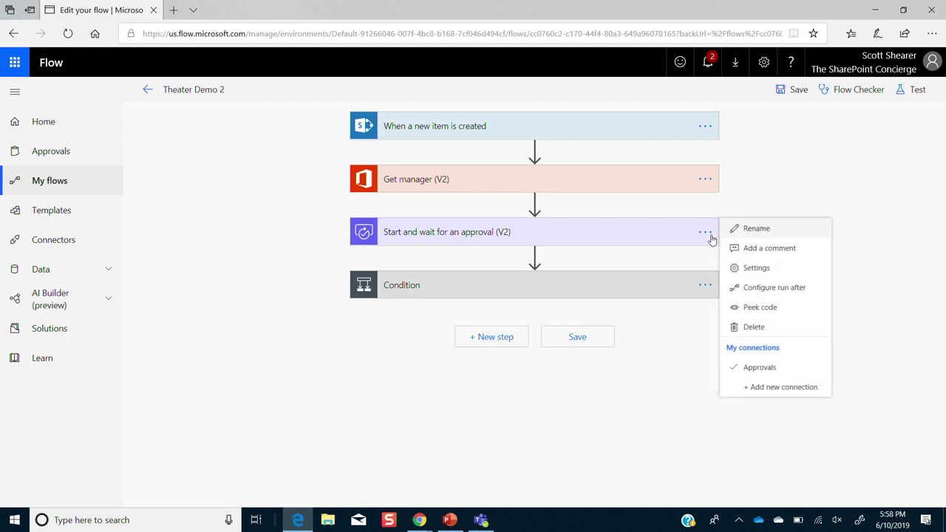
click(756, 269)
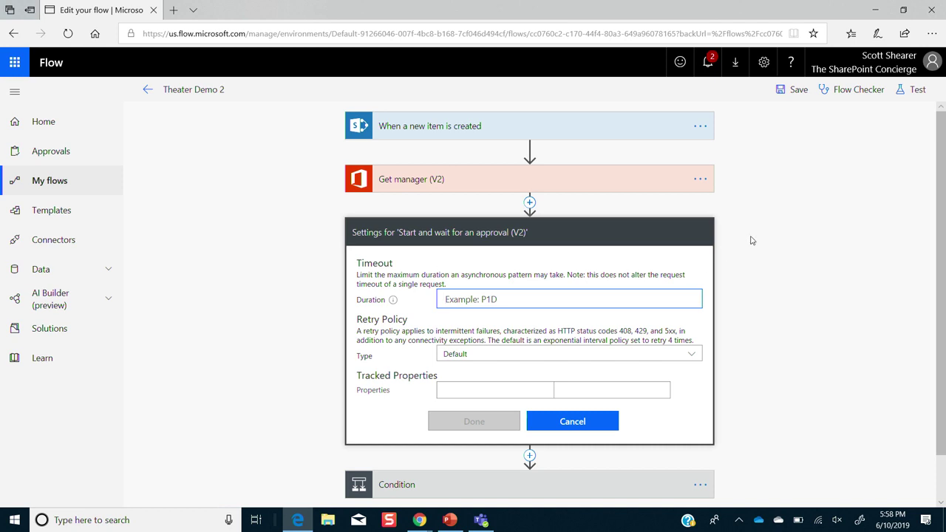
click(459, 525)
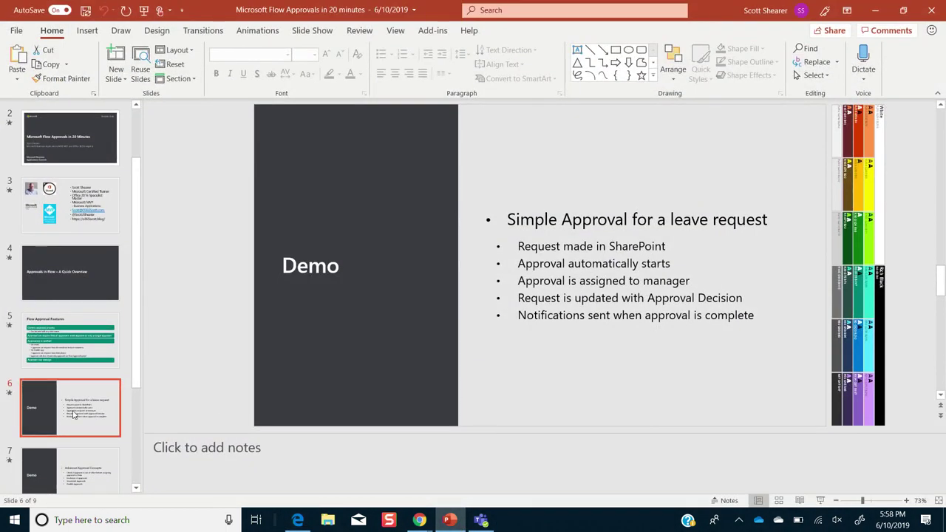
- Page through slides Advanced Approval Concepts, Resources and Questions?, then return to the flow editor
click(80, 462)
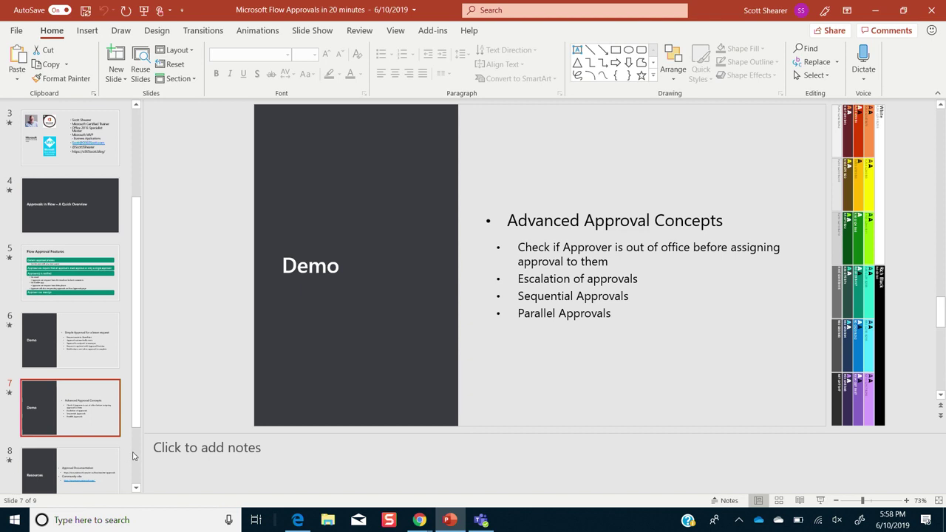
scroll(134, 456, down, 2)
click(84, 389)
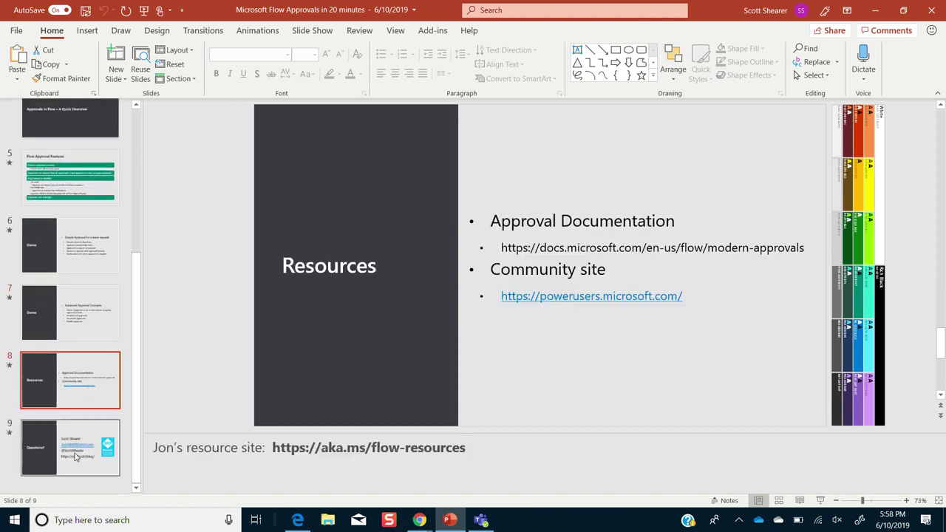
click(75, 455)
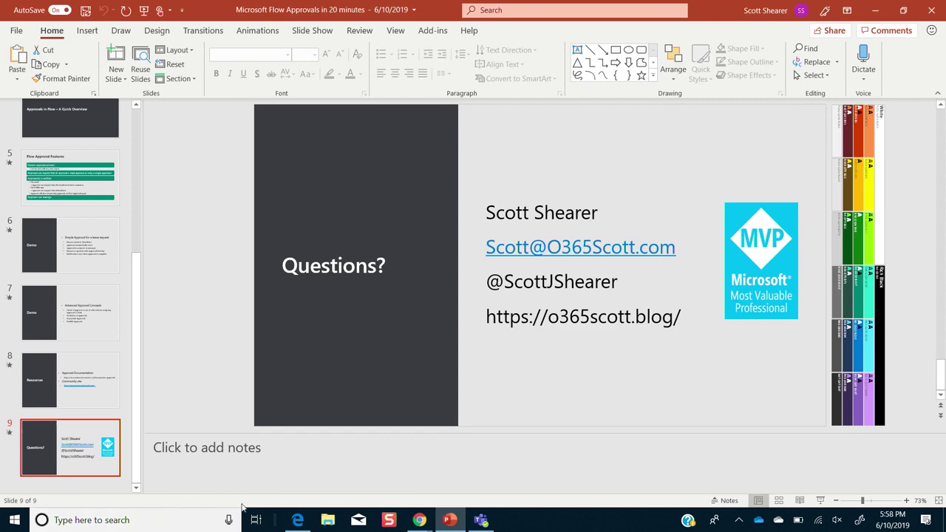
mouse_move(299, 520)
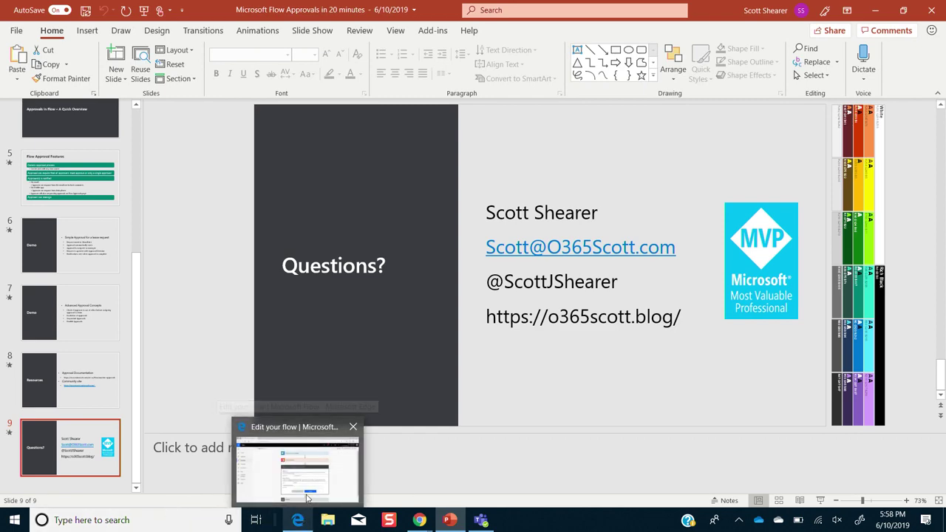
click(305, 481)
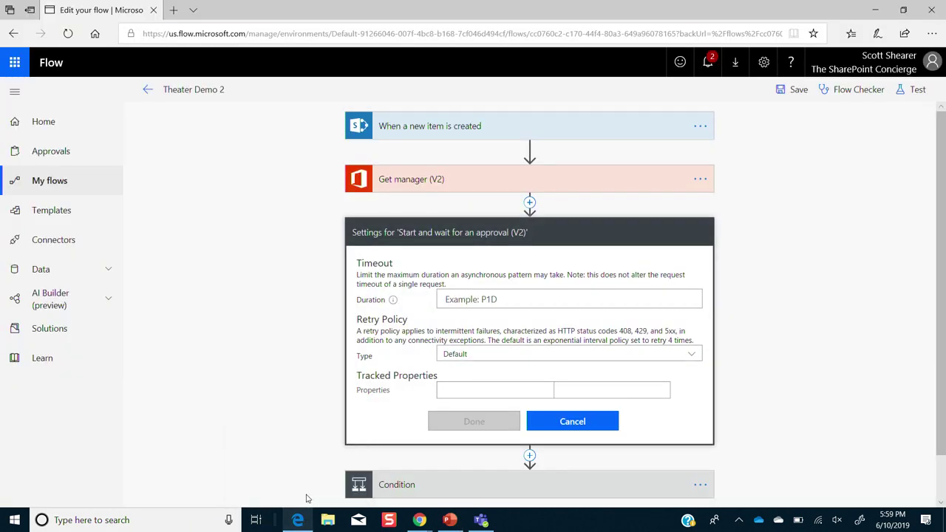
- In a new tab, go to powerusers.microsoft.com and open the Microsoft Flow community
click(173, 10)
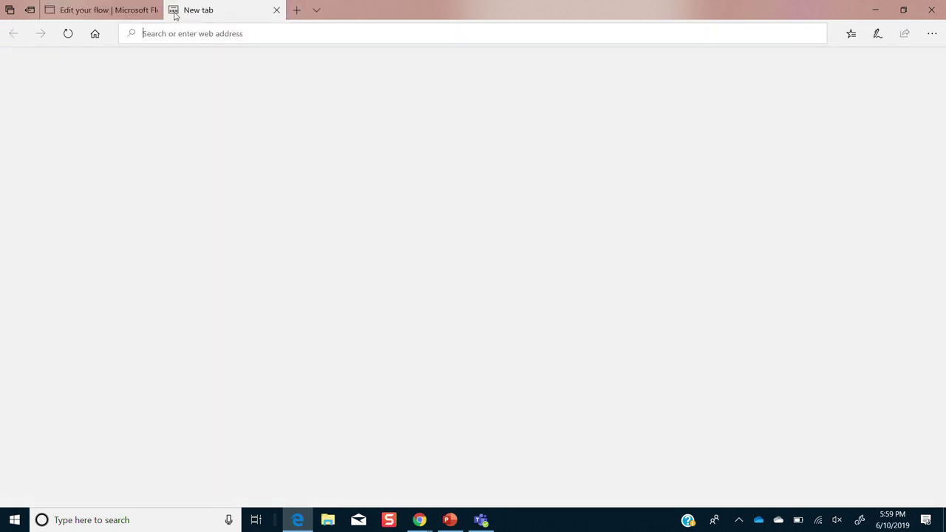
text(powerusers.microsoft.com/)
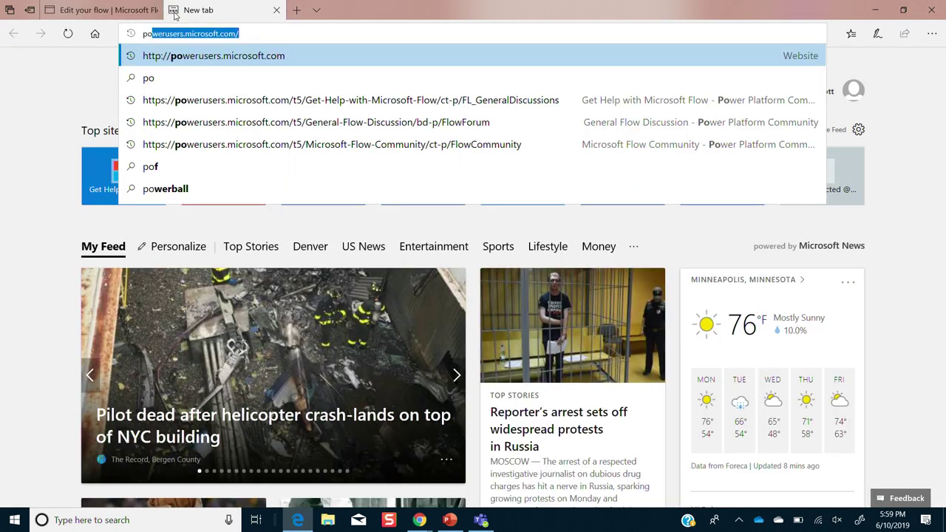
key(Return)
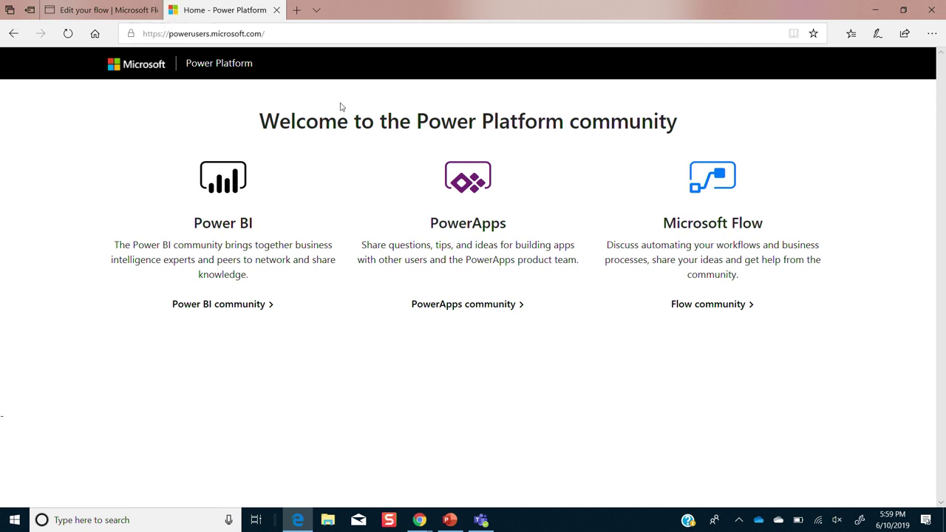
click(720, 309)
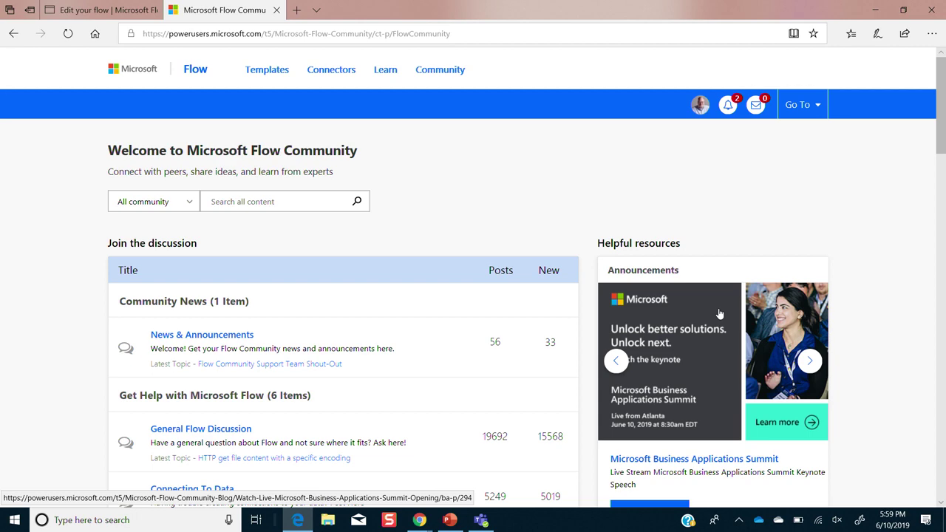
- Scroll through the Flow community's discussion boards and briefly preview the open tabs
scroll(719, 314, down, 3)
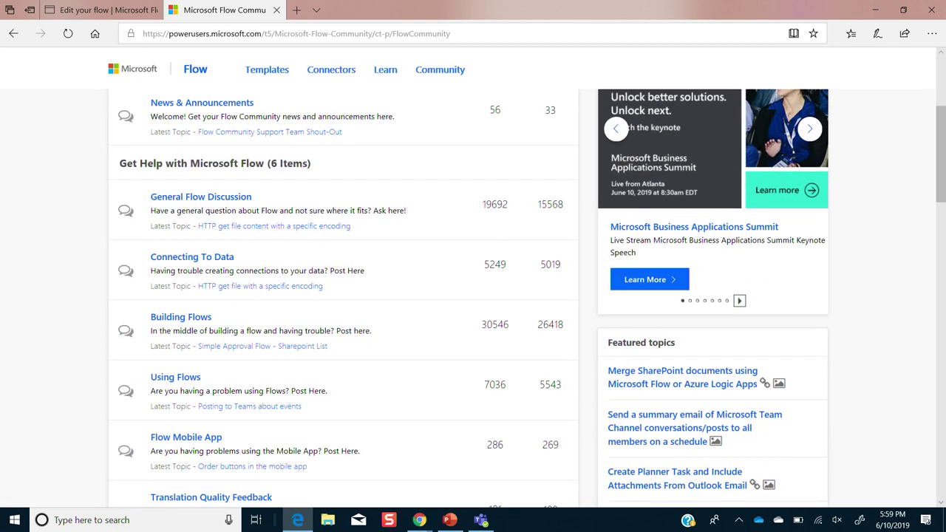
scroll(719, 314, down, 9)
scroll(719, 314, up, 4)
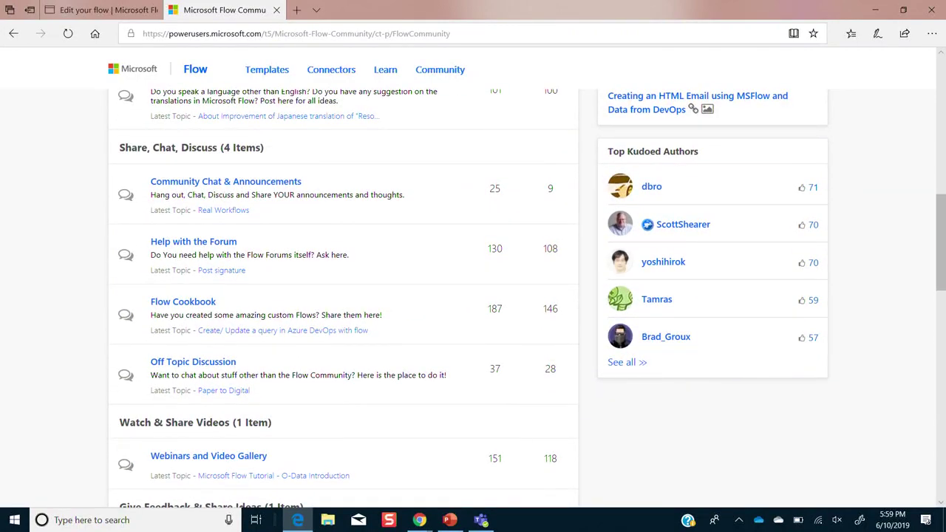
scroll(474, 288, up, 8)
scroll(473, 288, down, 2)
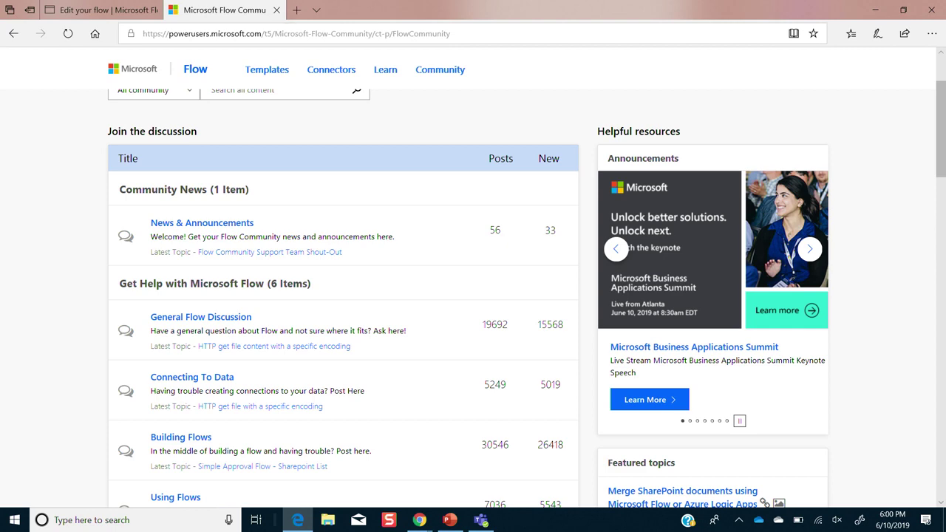
click(316, 9)
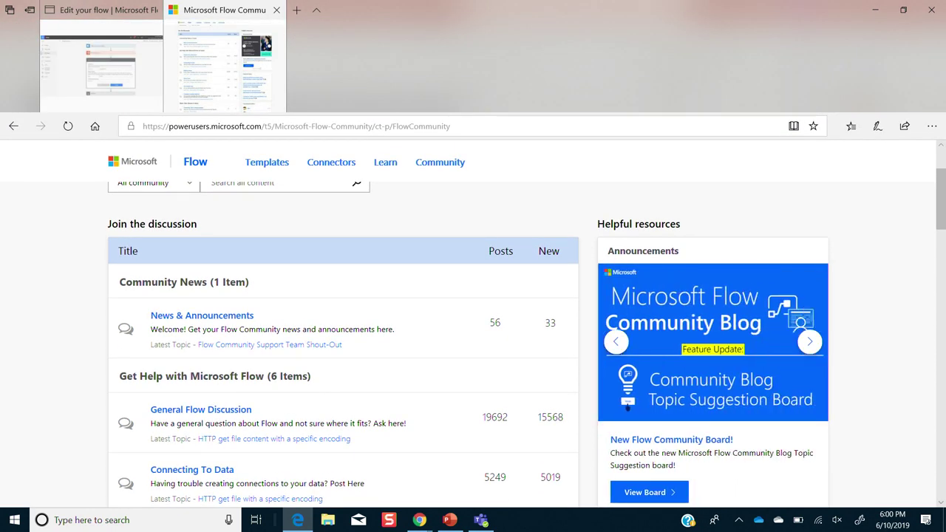
click(316, 10)
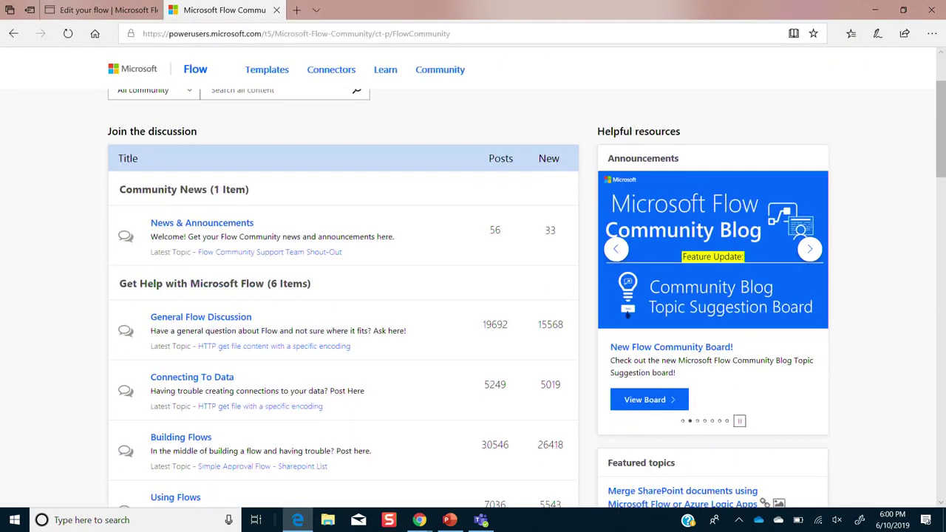
- In another new tab, go to docs.microsoft.com and open the Microsoft Flow Get started article
click(296, 9)
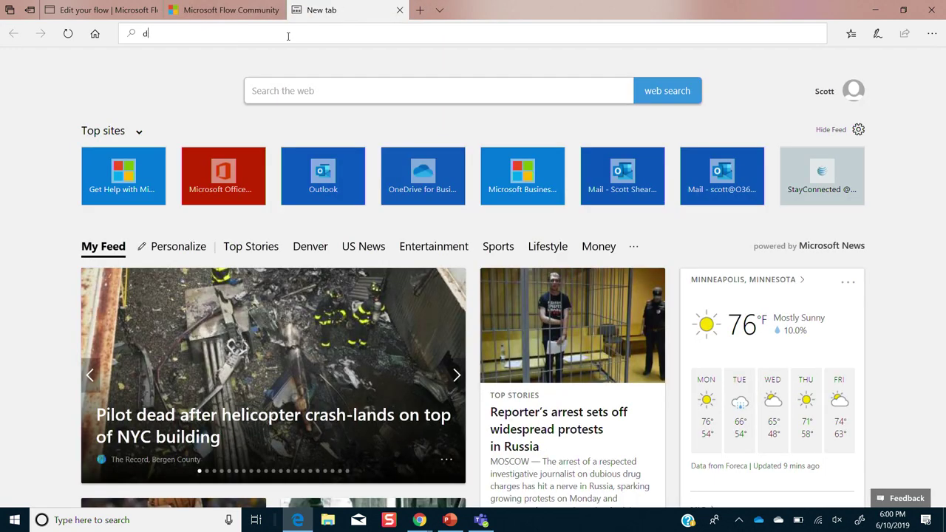
text(docs.)
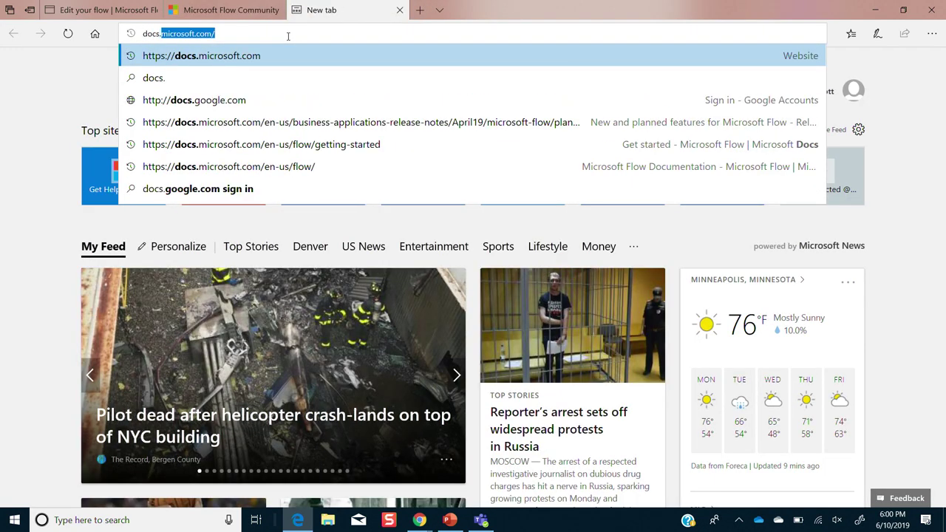
key(Return)
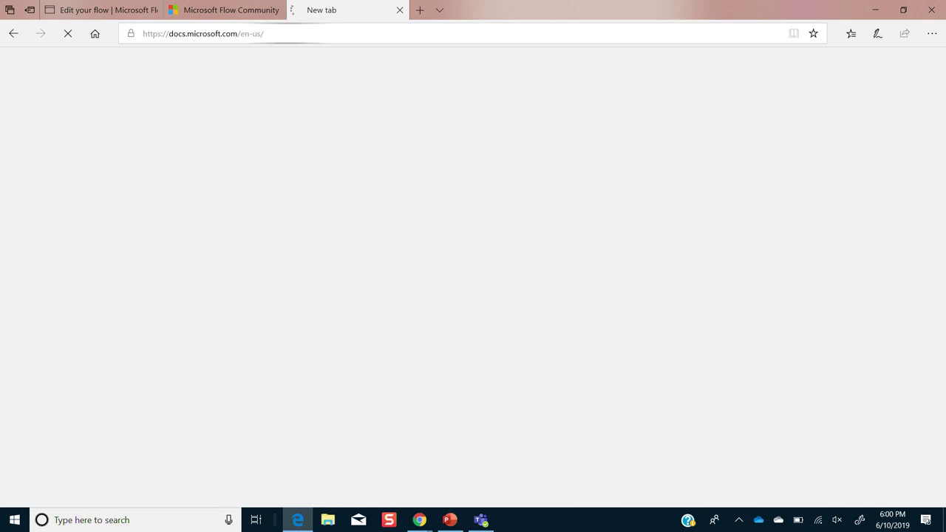
scroll(473, 277, down, 4)
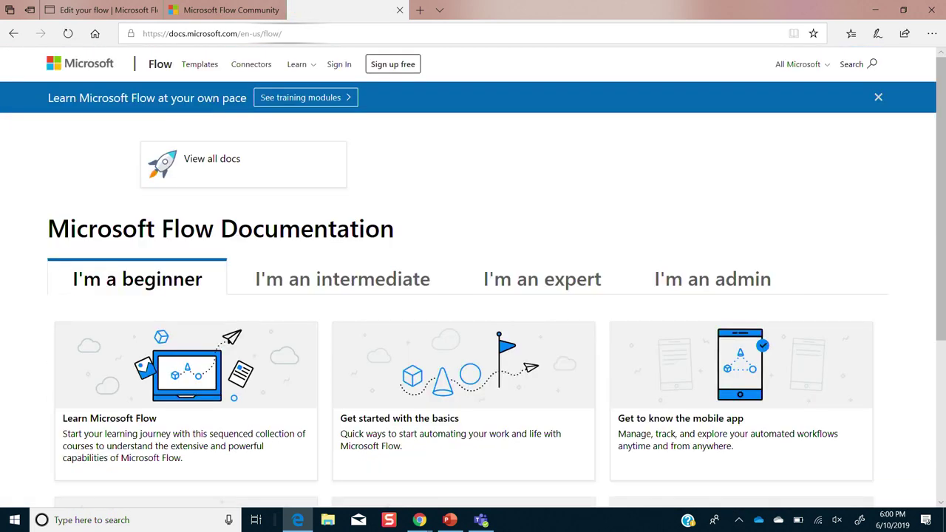
click(213, 160)
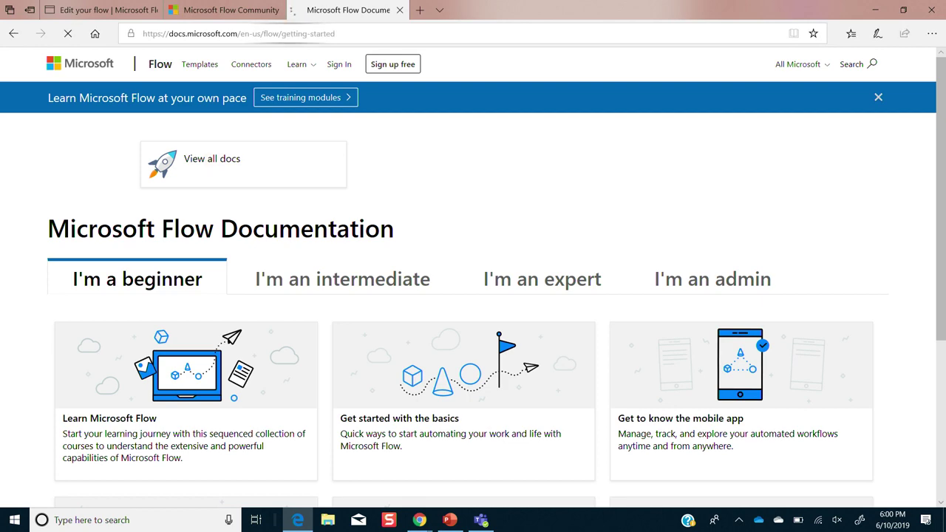
- Expand How to and Approval flows in the article's contents list
scroll(511, 303, down, 5)
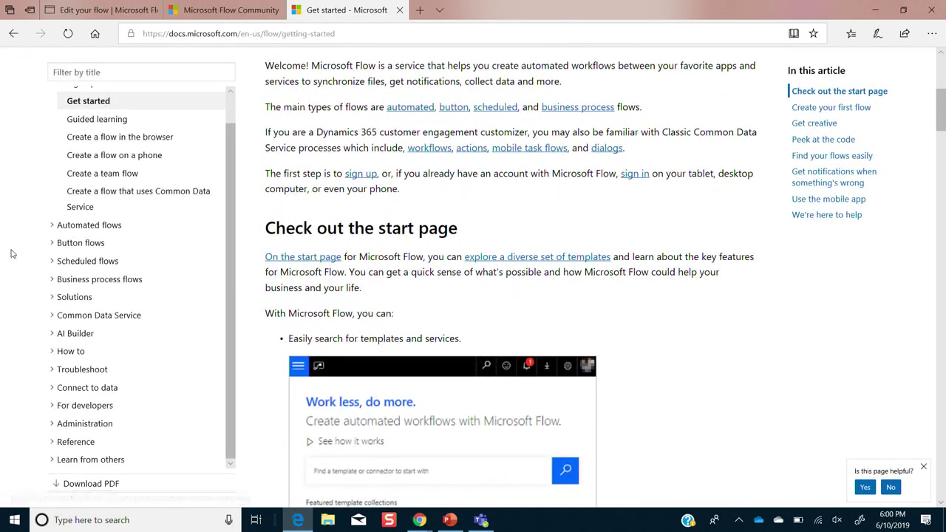
click(53, 354)
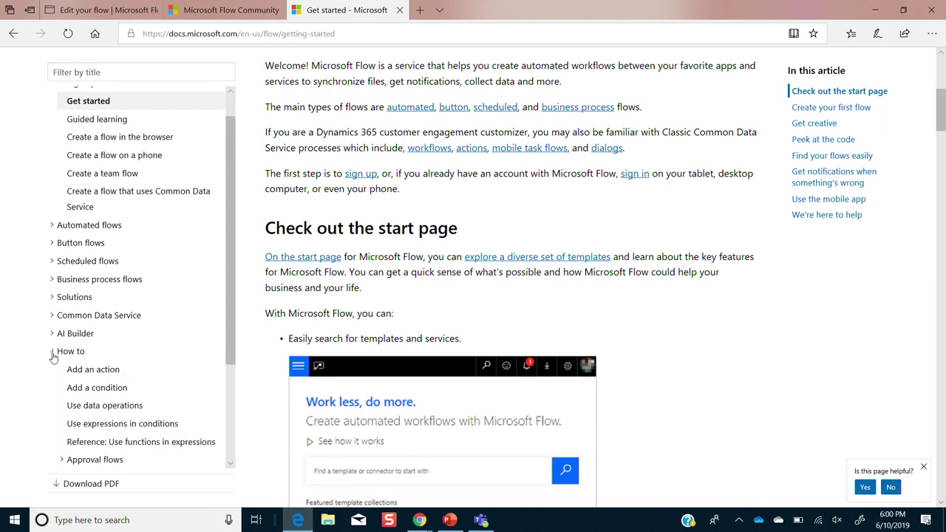
click(67, 460)
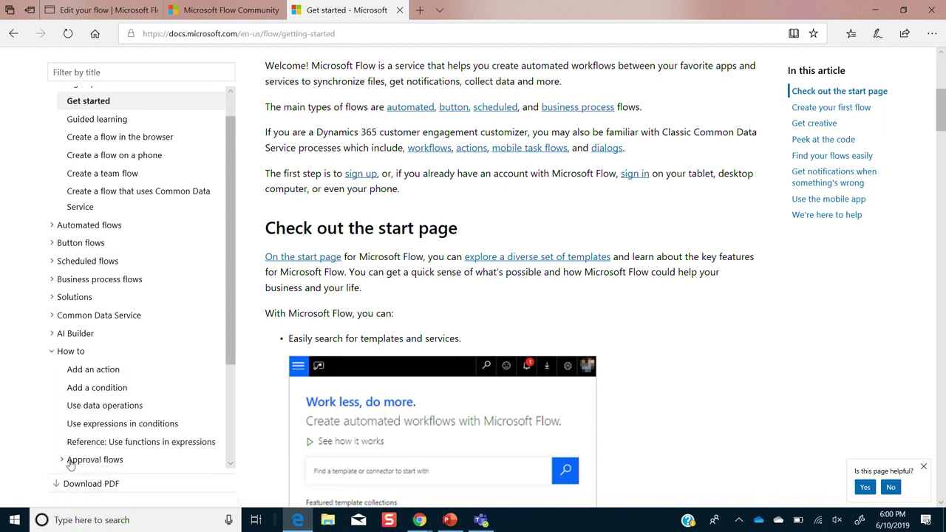
click(230, 464)
click(230, 463)
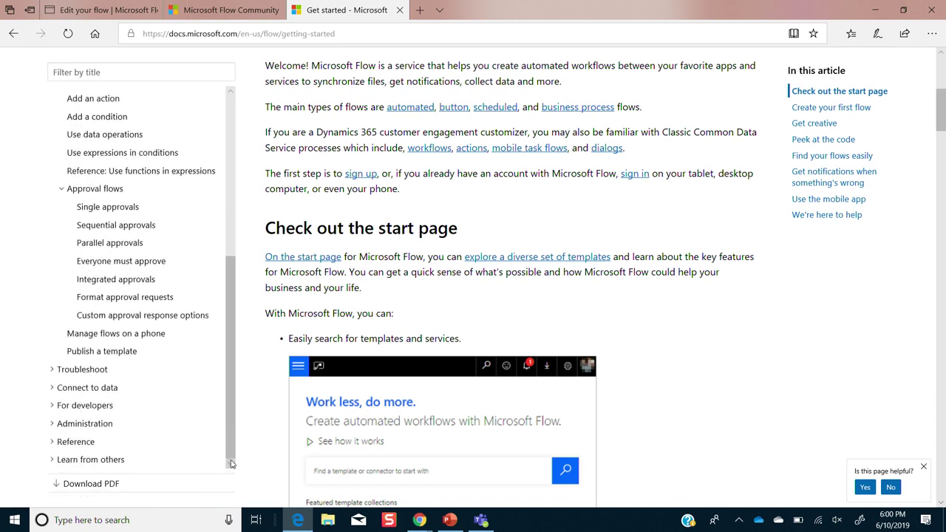